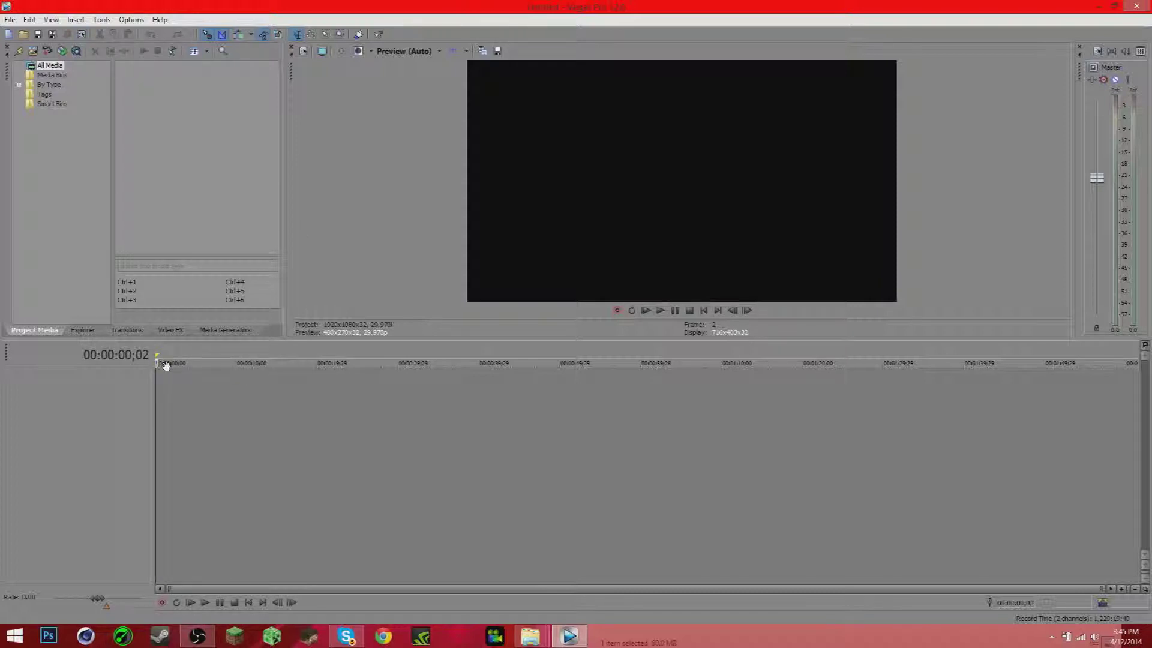
Take the editor window out of its maximized state and close both open File Explorer windows.
{"action": "left_click_drag", "start_coordinate": [397, 4], "coordinate": [512, 40]}
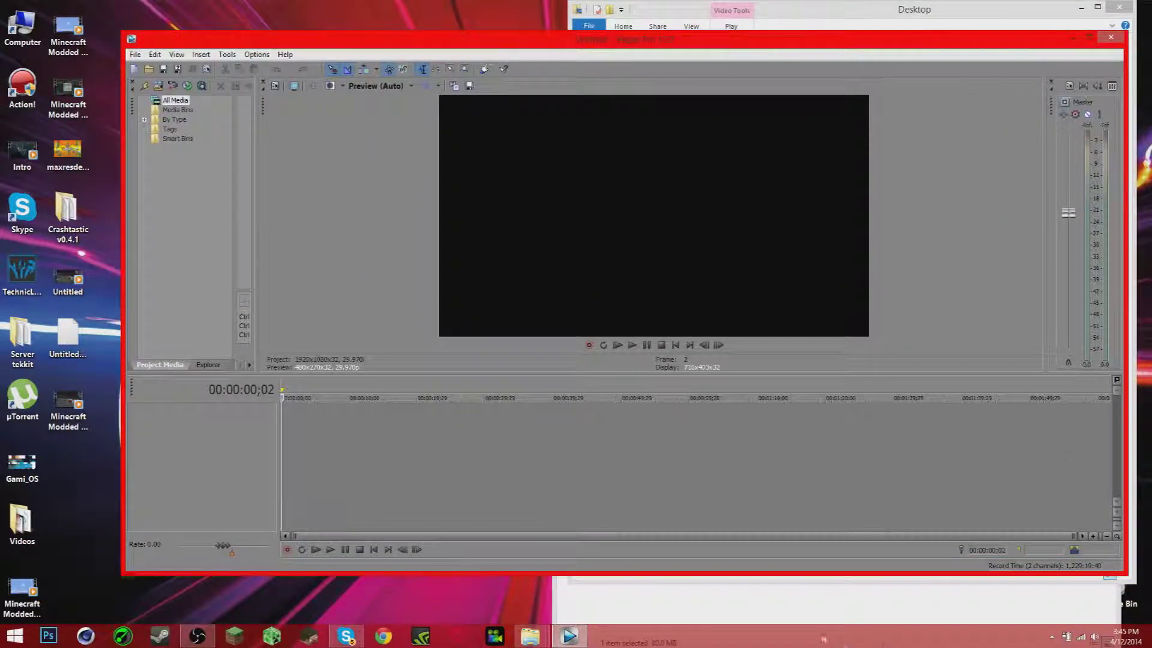
{"action": "right_click", "coordinate": [543, 642]}
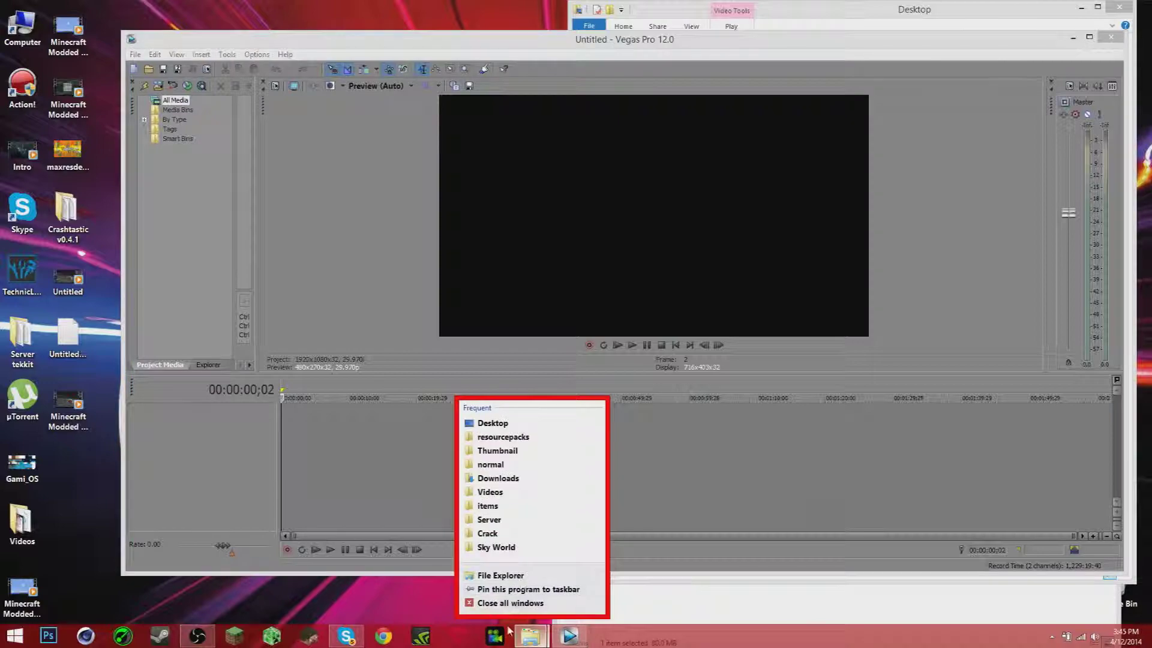
{"action": "left_click", "coordinate": [522, 634]}
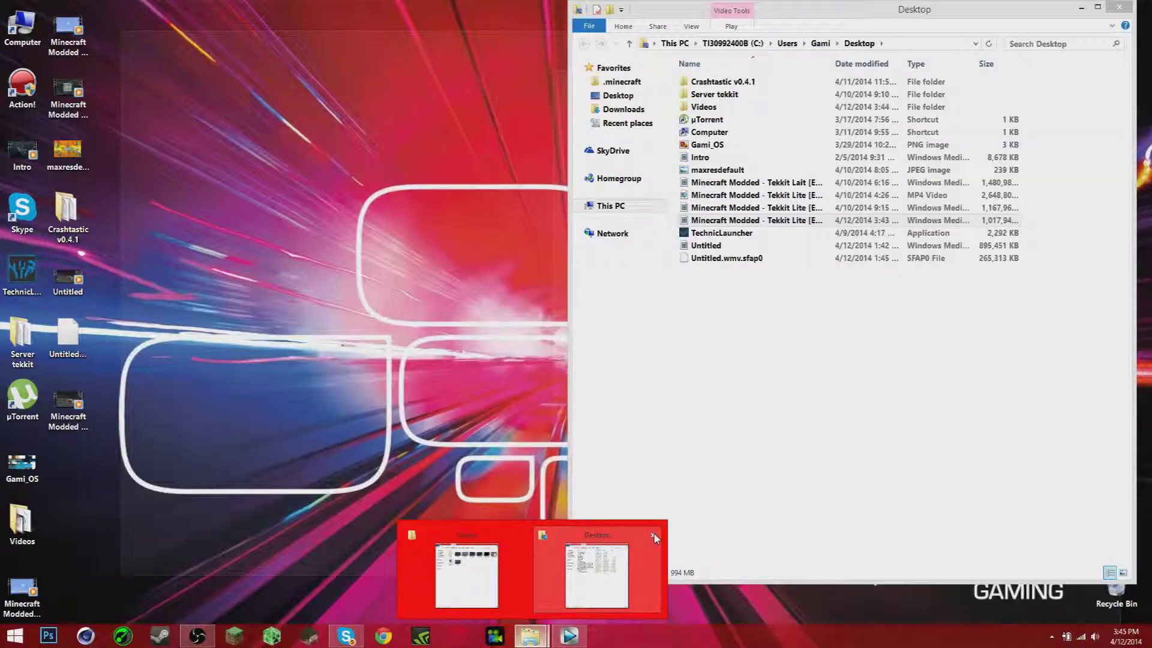
{"action": "left_click", "coordinate": [654, 538]}
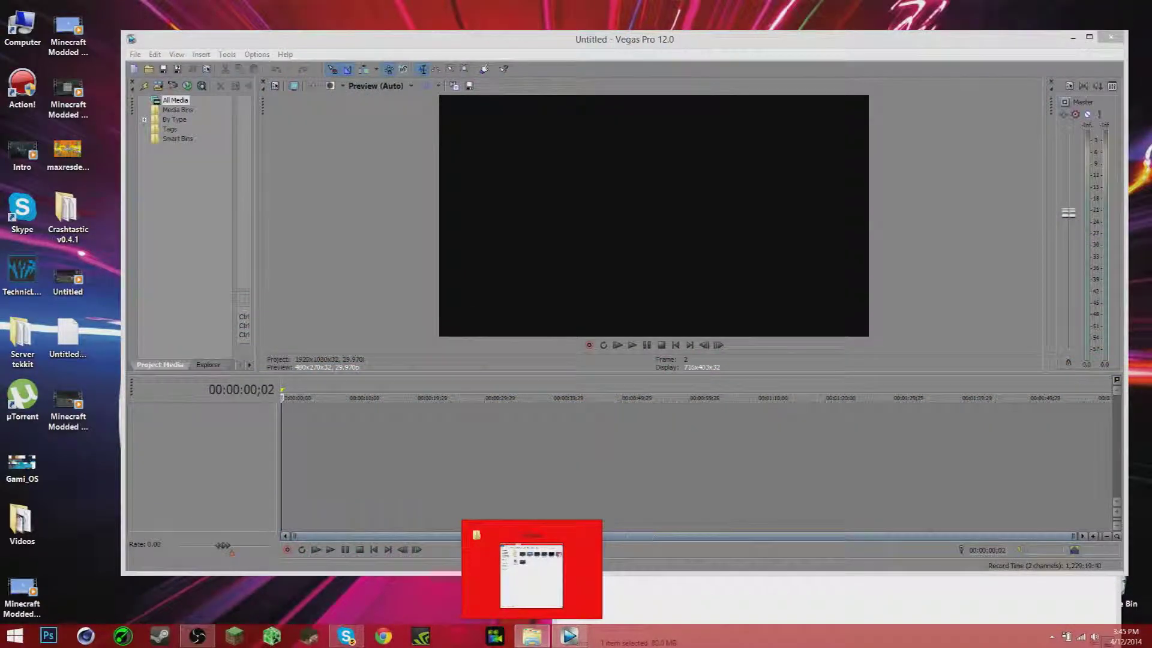
{"action": "left_click", "coordinate": [589, 533]}
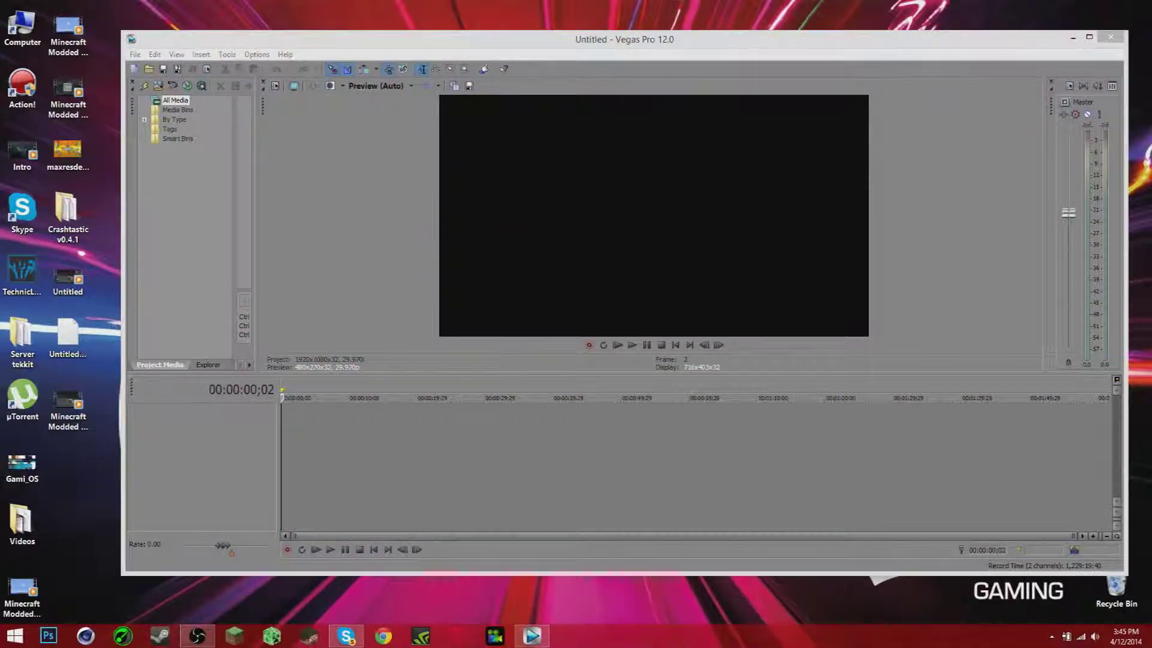
{"action": "double_click", "coordinate": [23, 23]}
{"action": "left_click", "coordinate": [758, 253]}
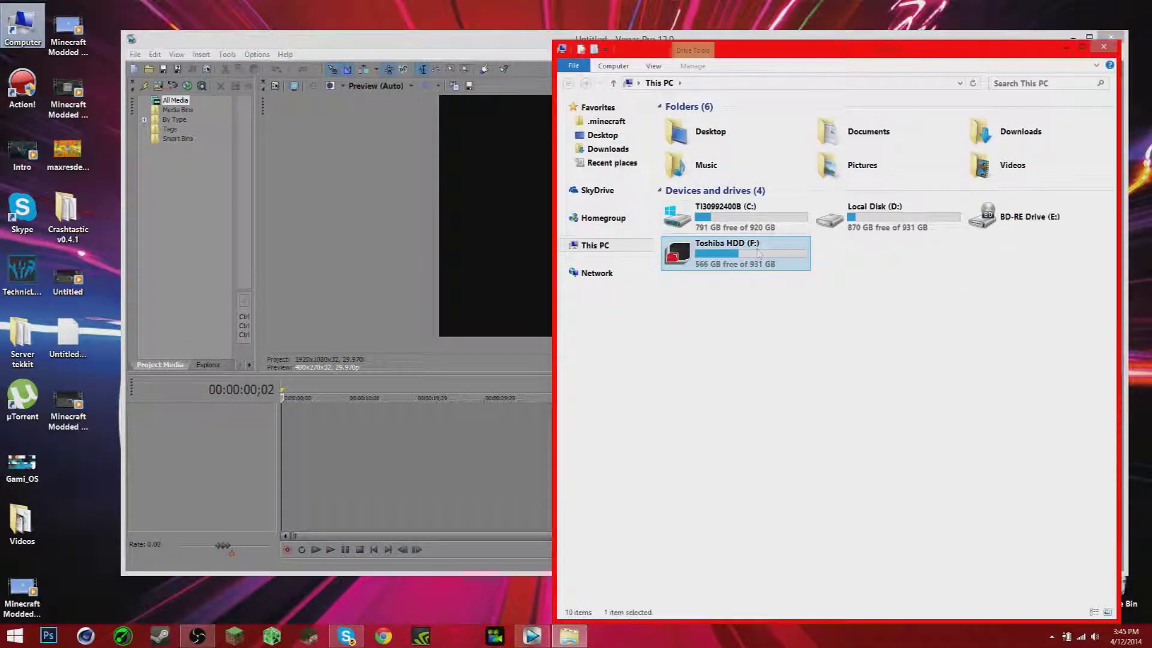
{"action": "key", "text": "alt+F4"}
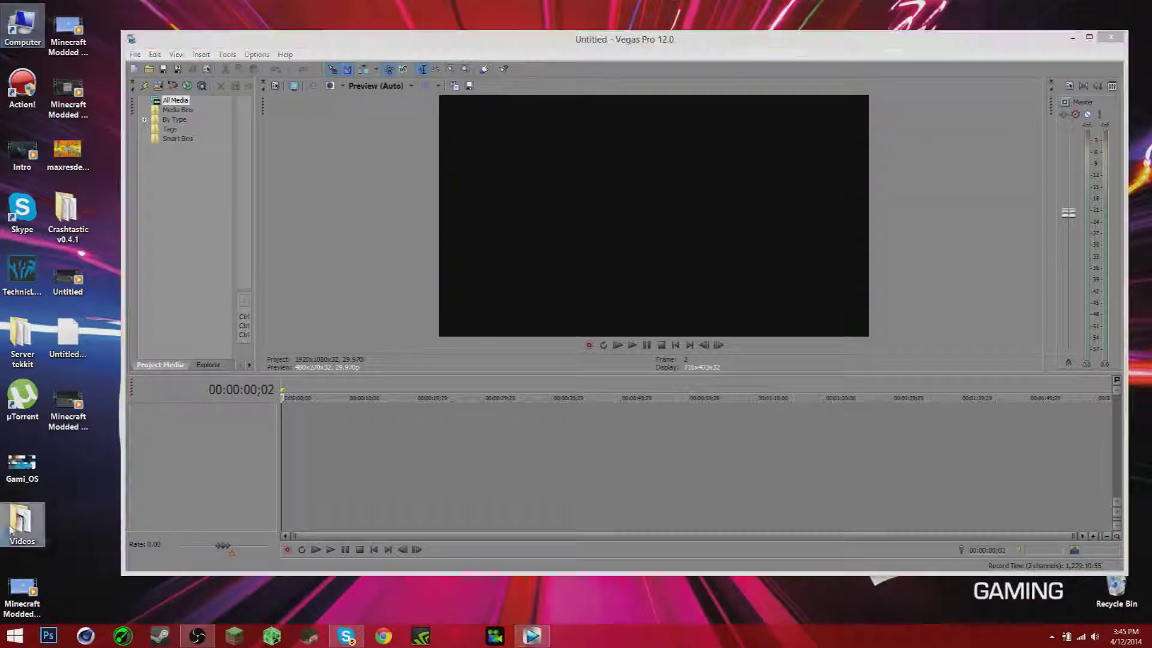
Open the Tekkit folder inside the desktop Videos folder and import the Tekkit (5) clip into the project media.
{"action": "double_click", "coordinate": [13, 526]}
{"action": "double_click", "coordinate": [699, 139]}
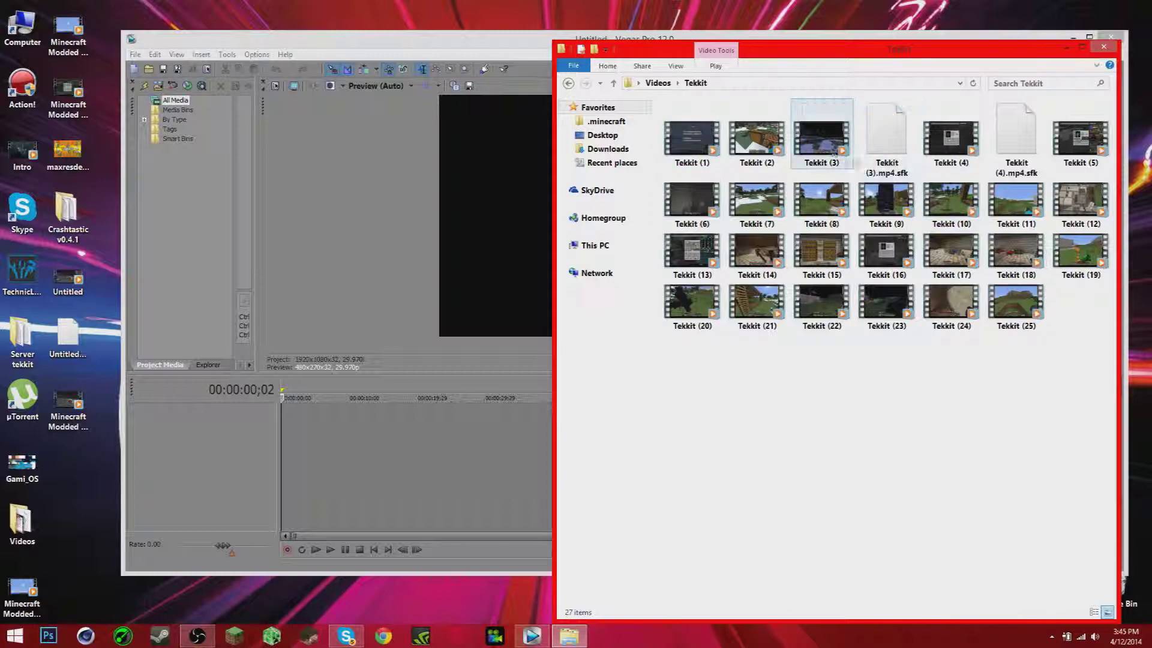
{"action": "left_click_drag", "start_coordinate": [1079, 135], "coordinate": [244, 236]}
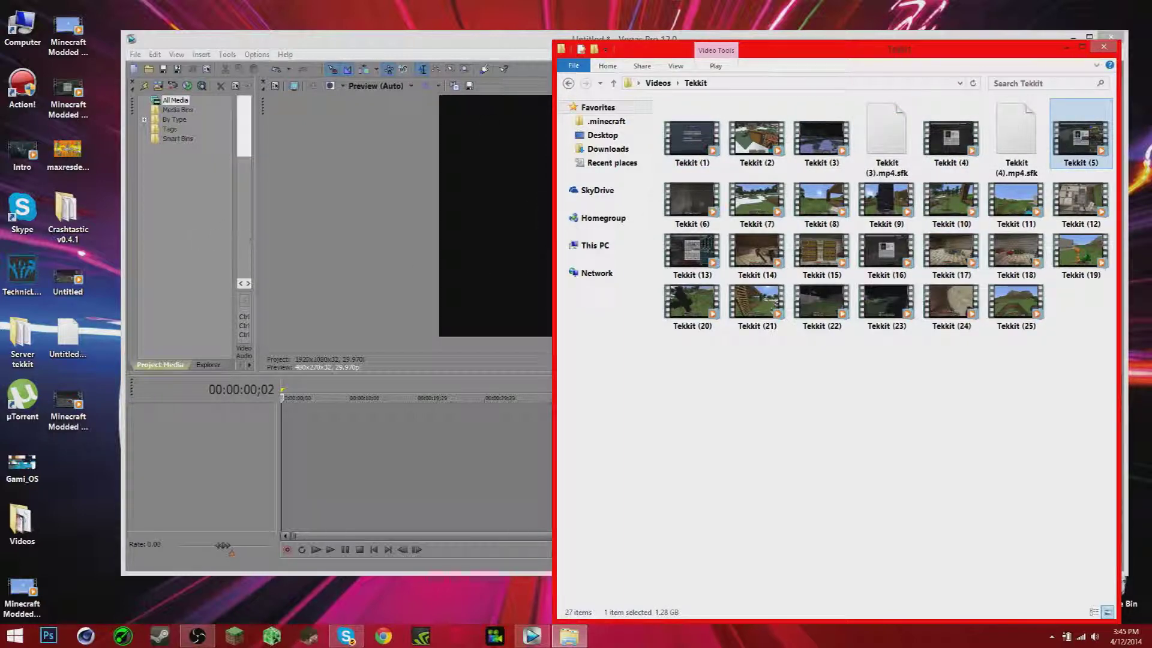
Maximize the editor and place Tekkit (5).mp4 at the start of the timeline without matching the project video settings to it.
{"action": "left_click", "coordinate": [1083, 38]}
{"action": "left_click", "coordinate": [1090, 37]}
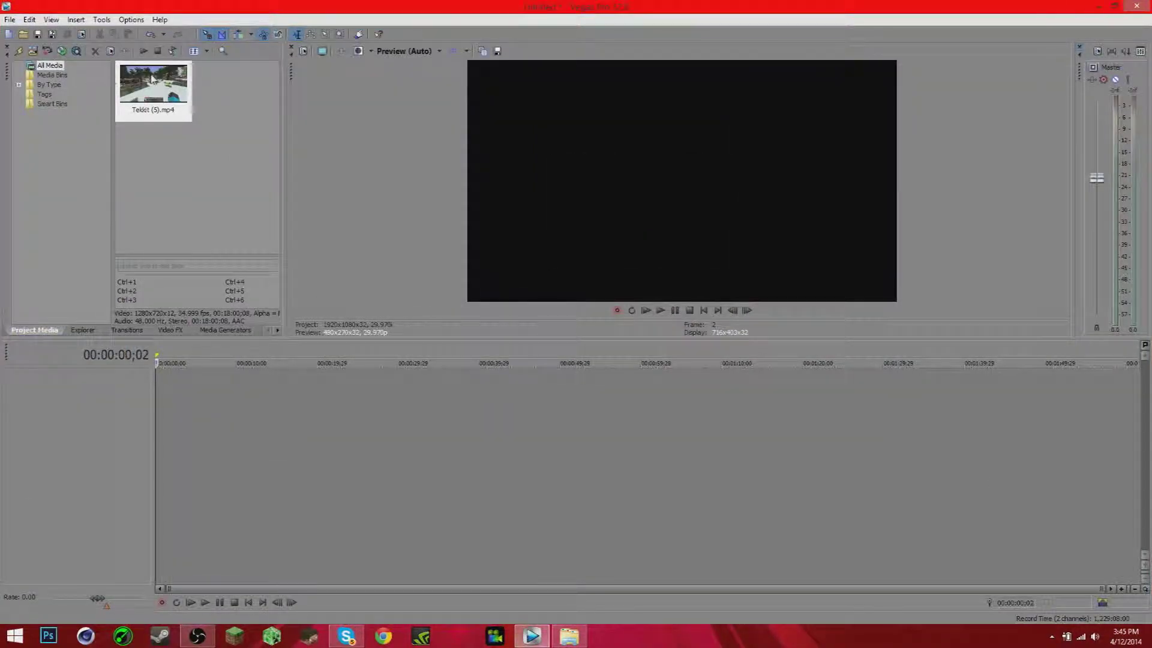
{"action": "left_click_drag", "start_coordinate": [173, 87], "coordinate": [158, 395]}
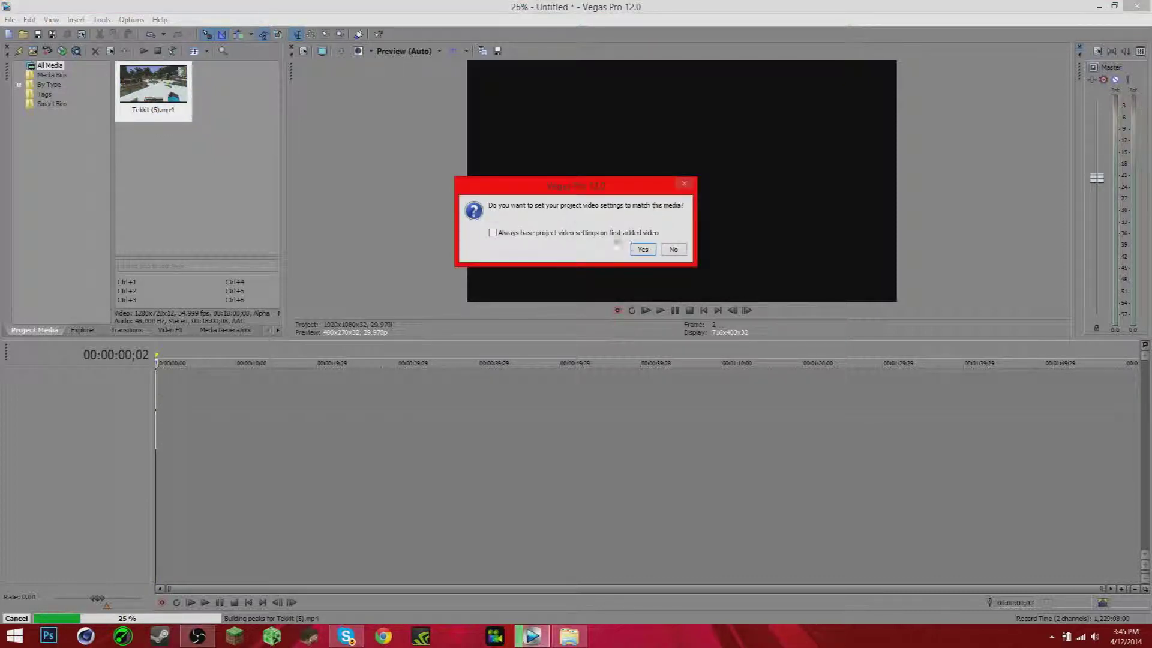
{"action": "left_click", "coordinate": [674, 250]}
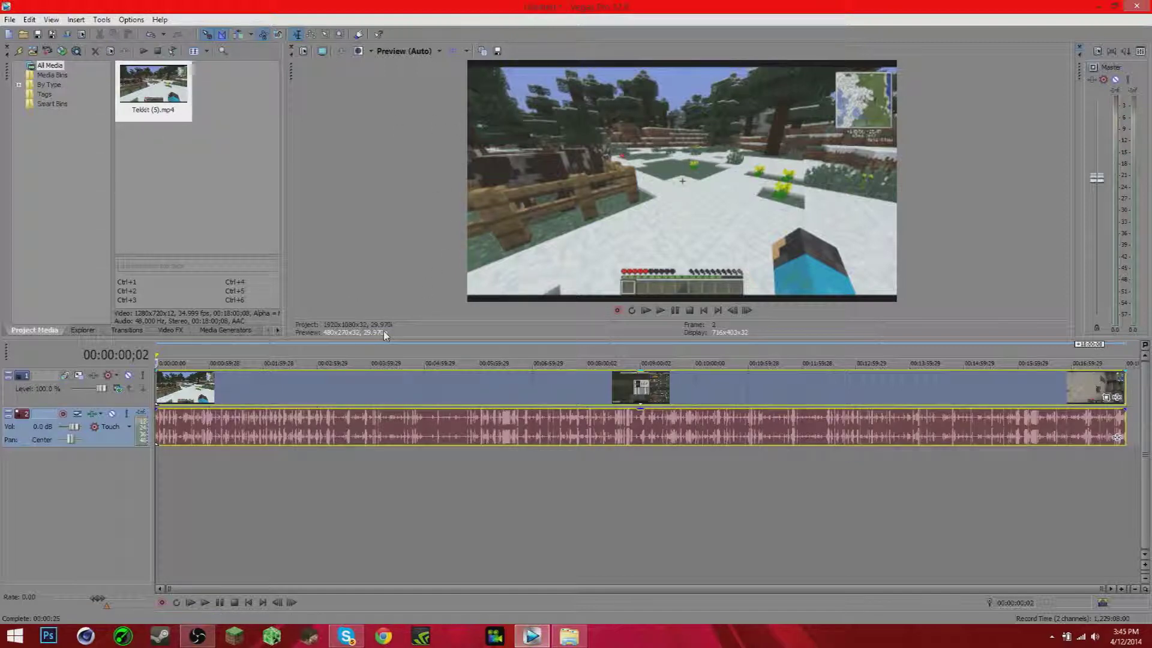
Play the beginning of the timeline to check the clip's picture and sound, and stop playback.
{"action": "left_click", "coordinate": [660, 311]}
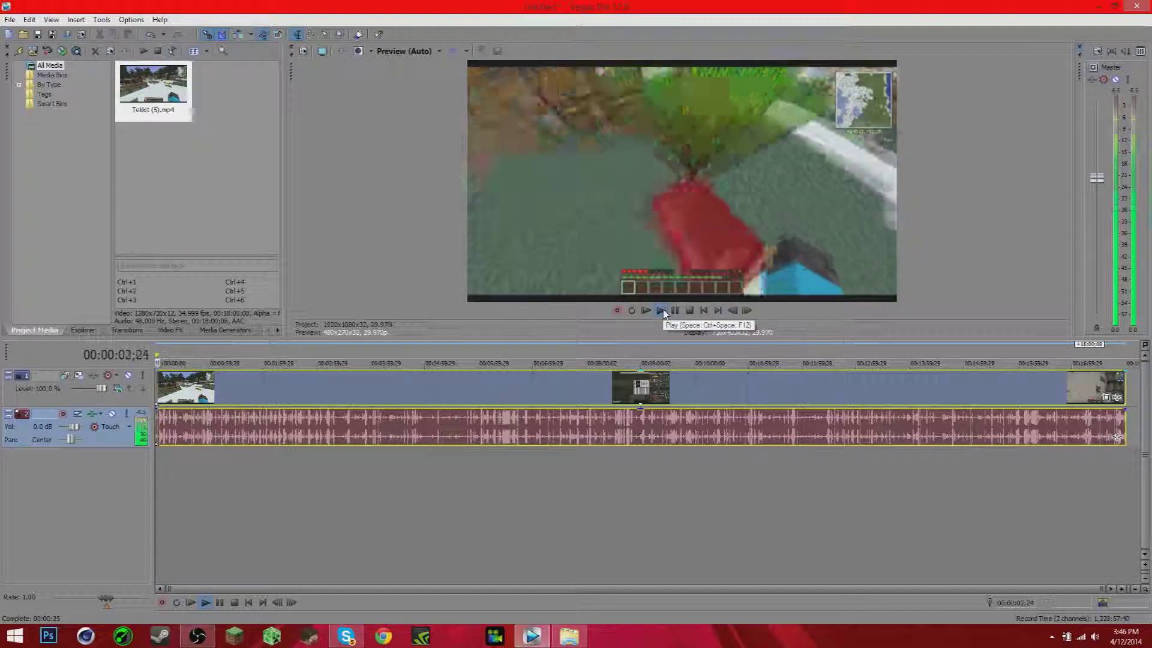
{"action": "left_click", "coordinate": [661, 311]}
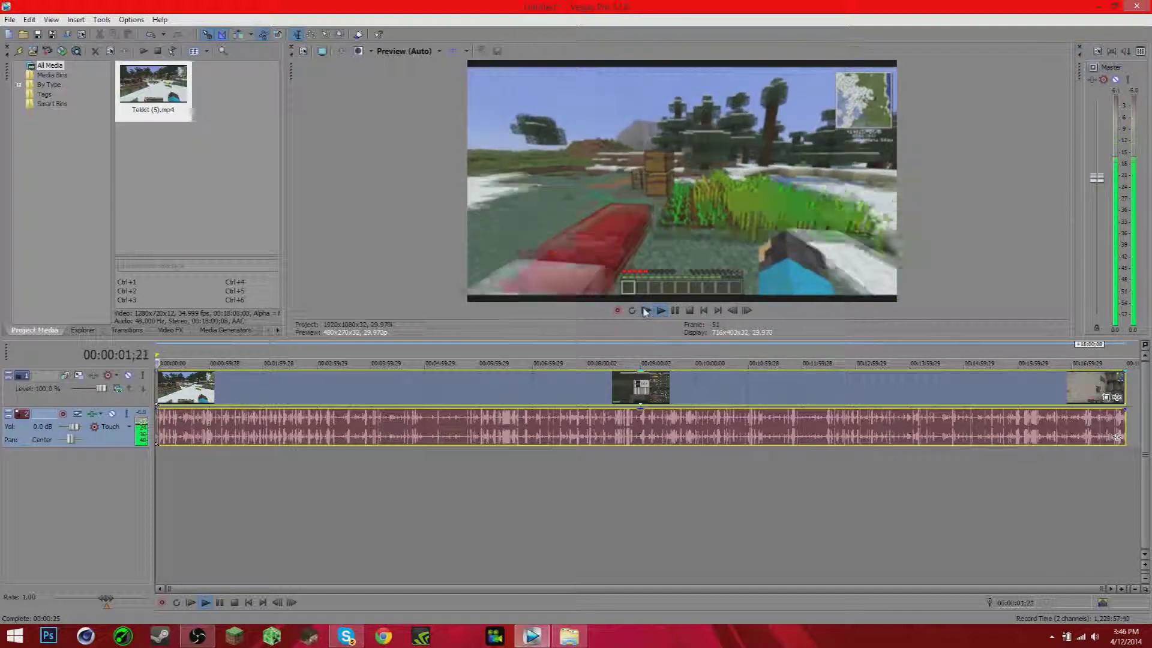
{"action": "left_click", "coordinate": [690, 311]}
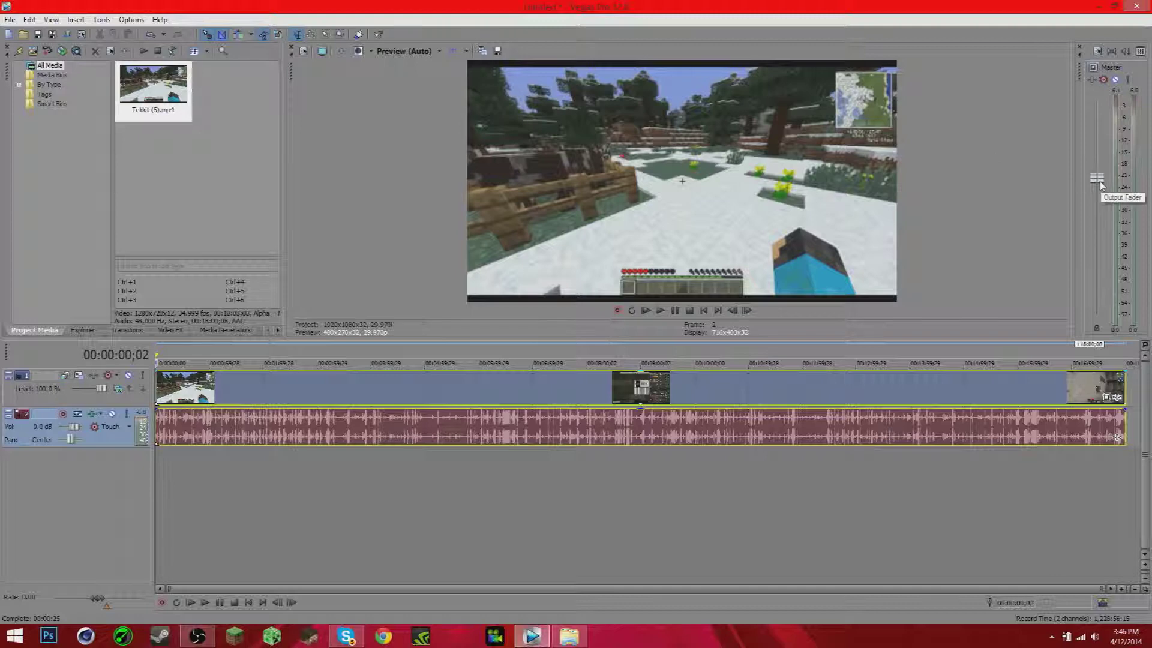
Lower the master output fader to its minimum and play the timeline briefly to check the audio.
{"action": "left_click_drag", "start_coordinate": [1101, 184], "coordinate": [1101, 320]}
{"action": "left_click", "coordinate": [660, 311]}
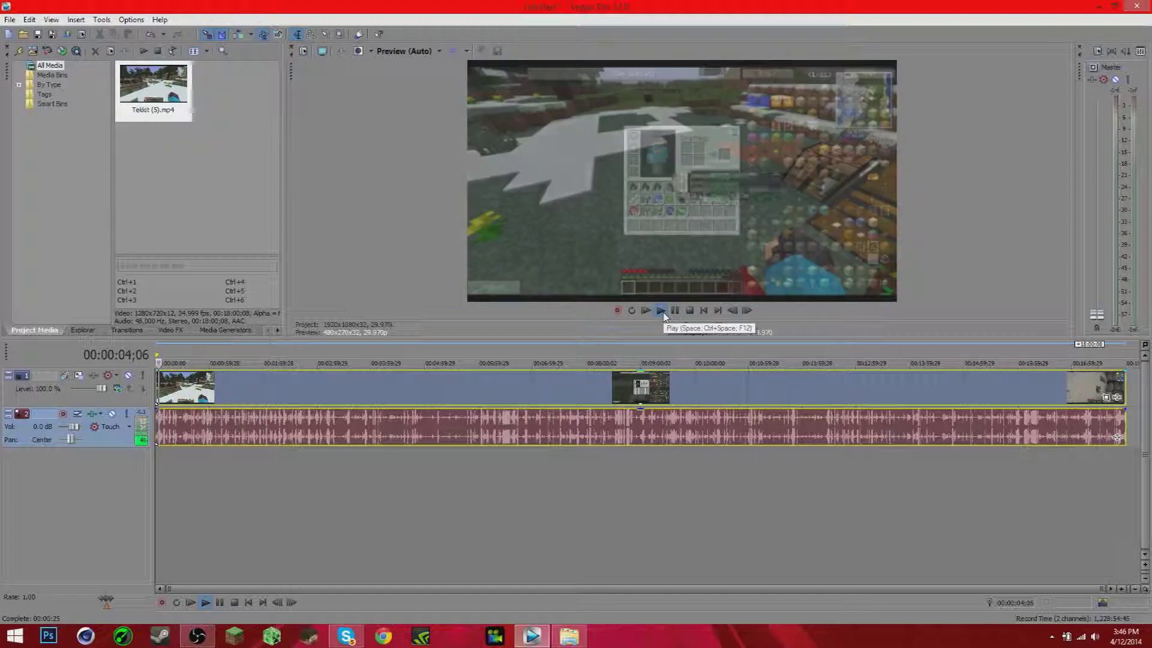
{"action": "left_click", "coordinate": [689, 310]}
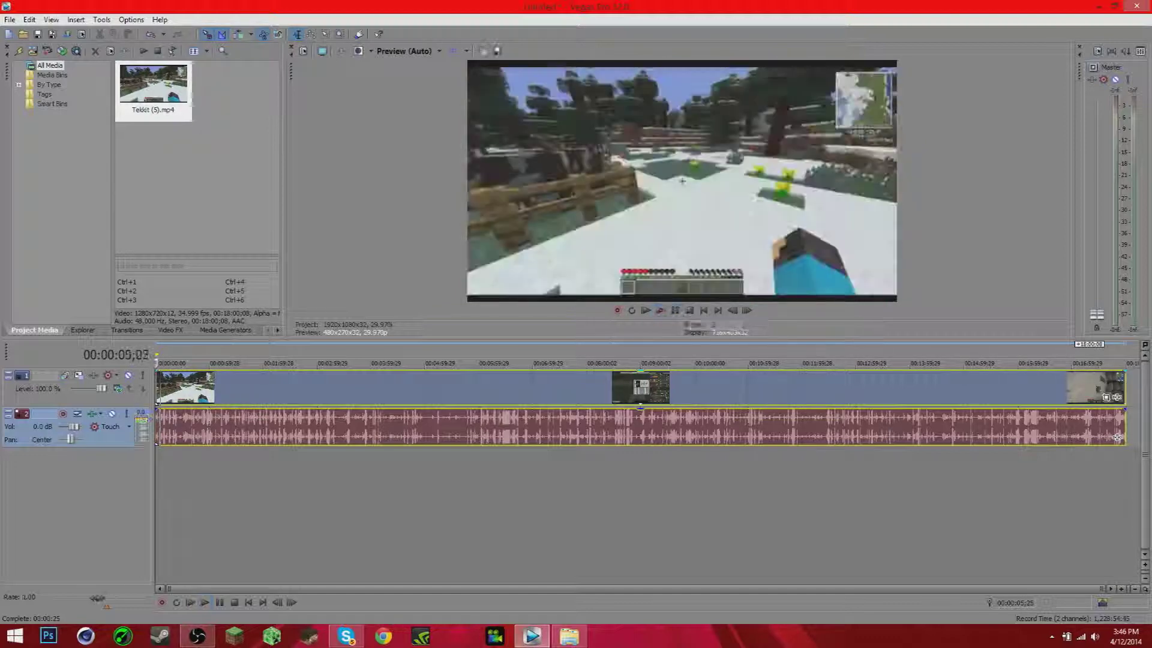
Raise the master output fader to about a third of its range.
{"action": "left_click_drag", "start_coordinate": [1099, 310], "coordinate": [1113, 273]}
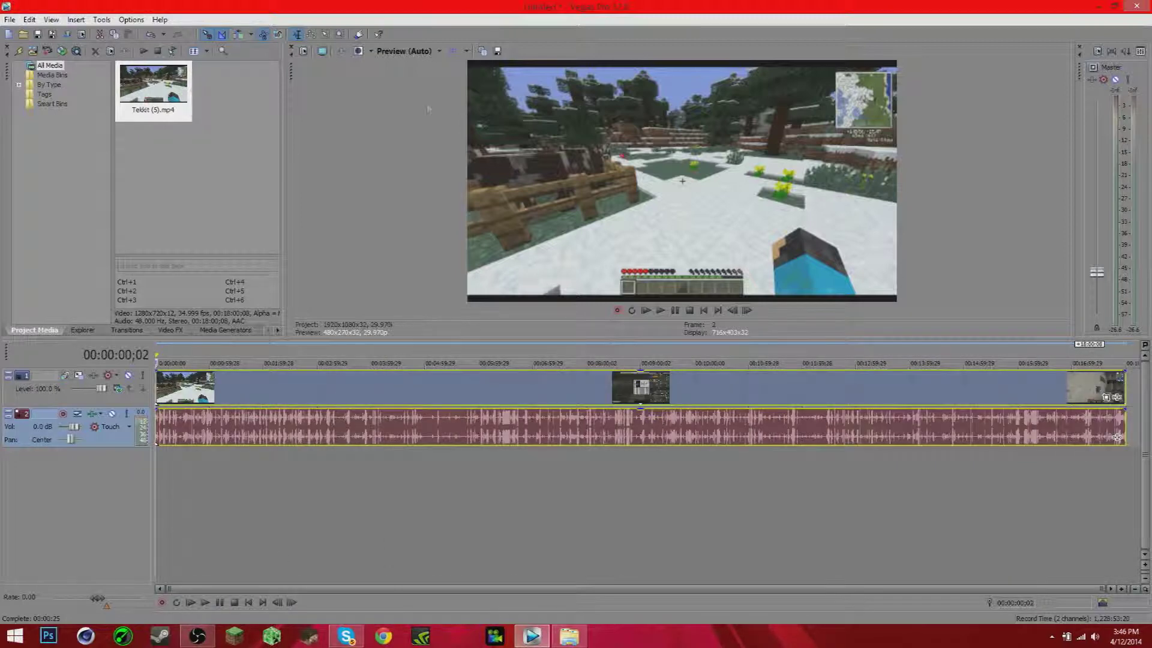
{"action": "left_click_drag", "start_coordinate": [1097, 274], "coordinate": [1095, 248]}
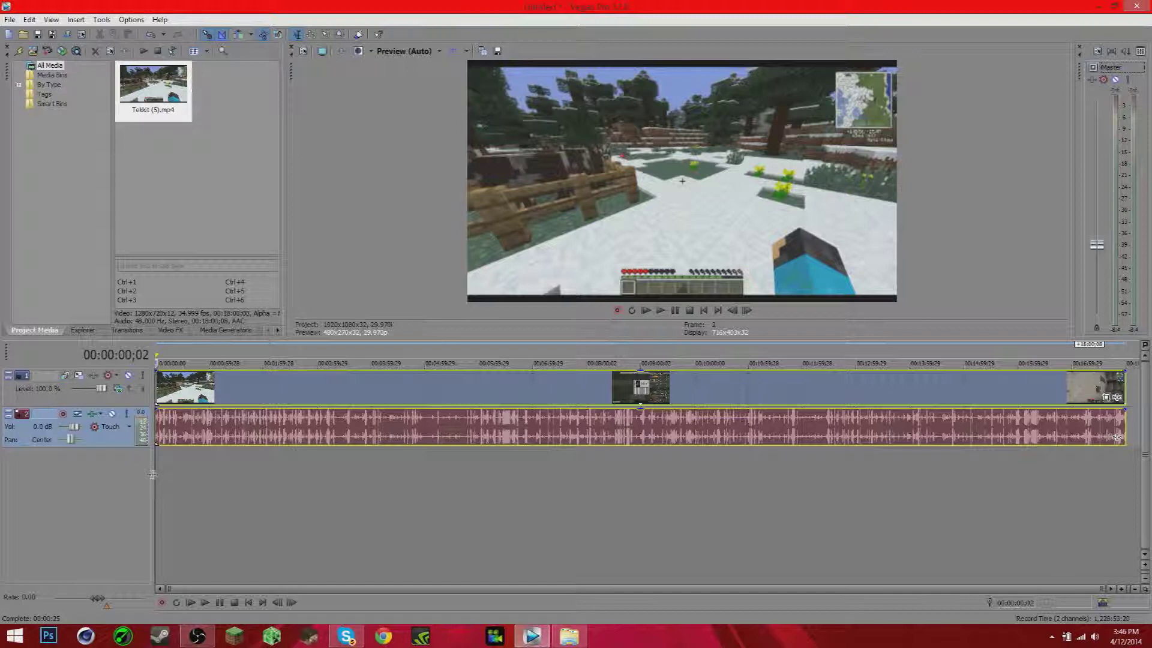
Narrow the track header area and add a short fade-in at the clip's start, previewing the result.
{"action": "left_click_drag", "start_coordinate": [152, 475], "coordinate": [124, 519]}
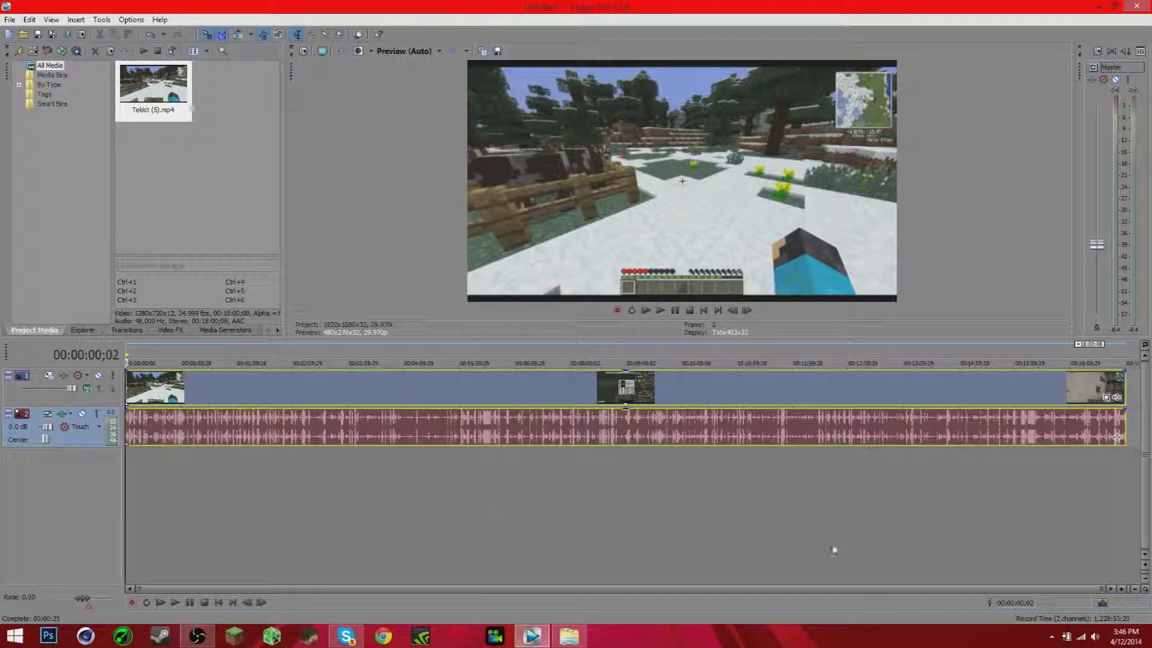
{"action": "left_click", "coordinate": [1123, 591]}
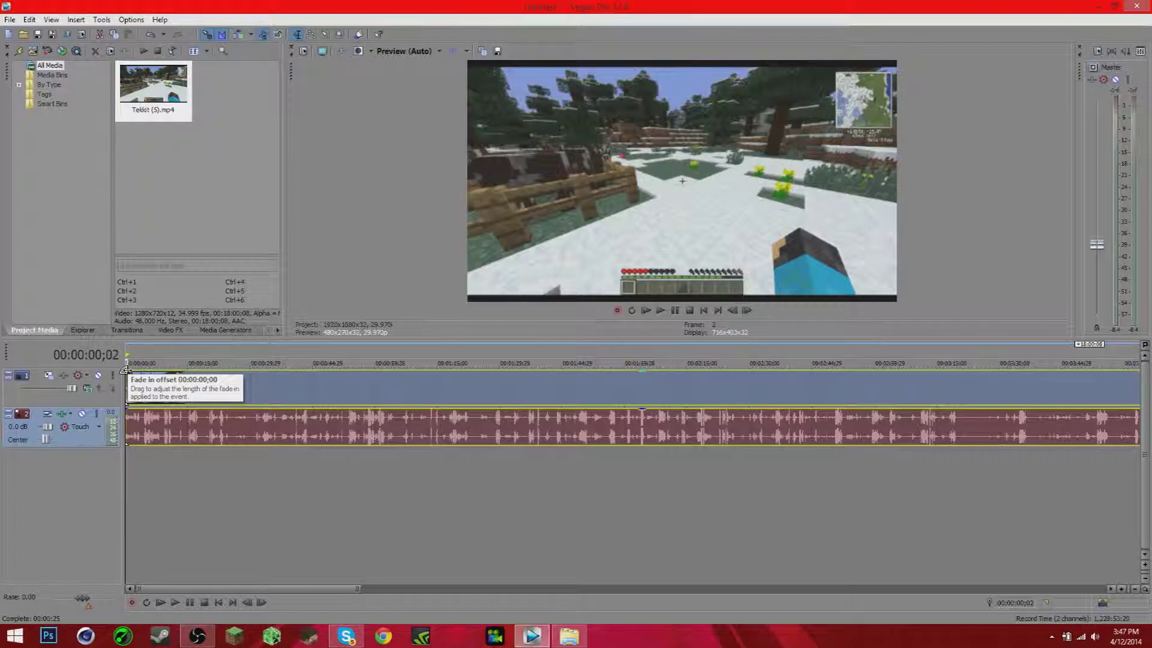
{"action": "left_click_drag", "start_coordinate": [126, 369], "coordinate": [133, 370]}
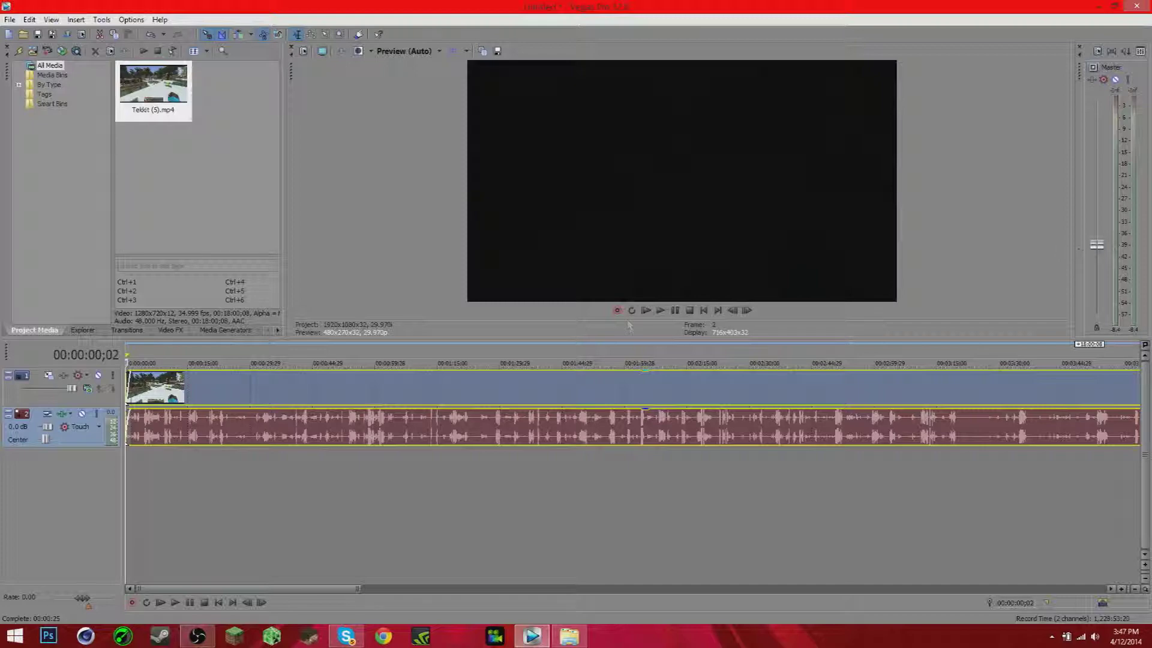
{"action": "left_click", "coordinate": [646, 312]}
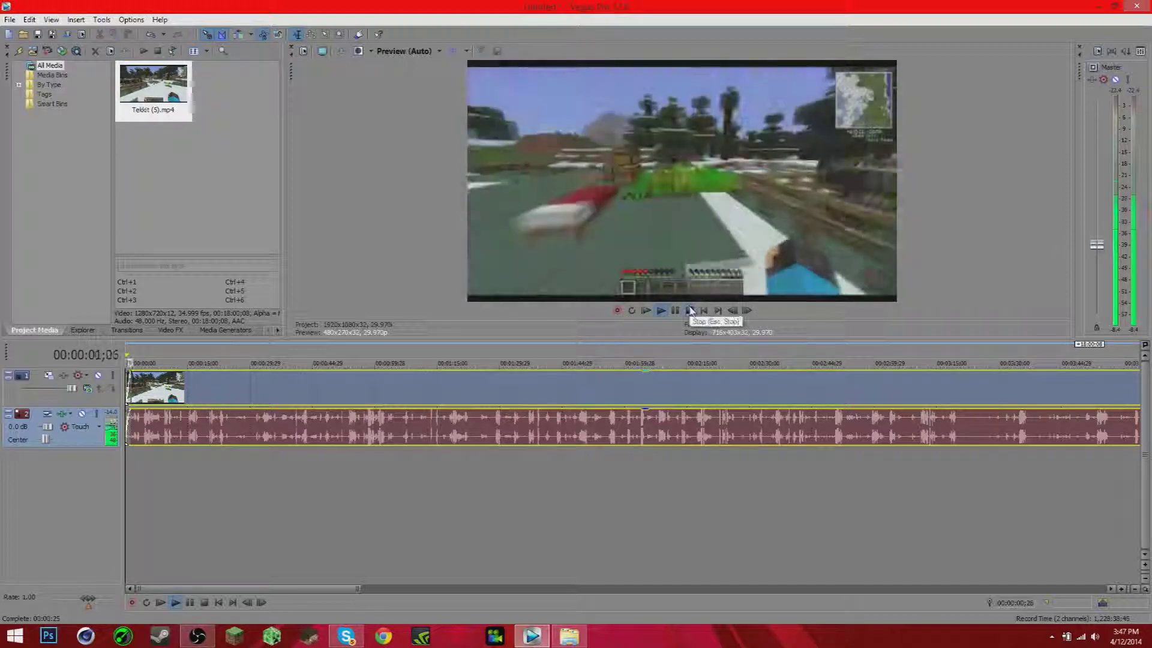
{"action": "left_click", "coordinate": [689, 310]}
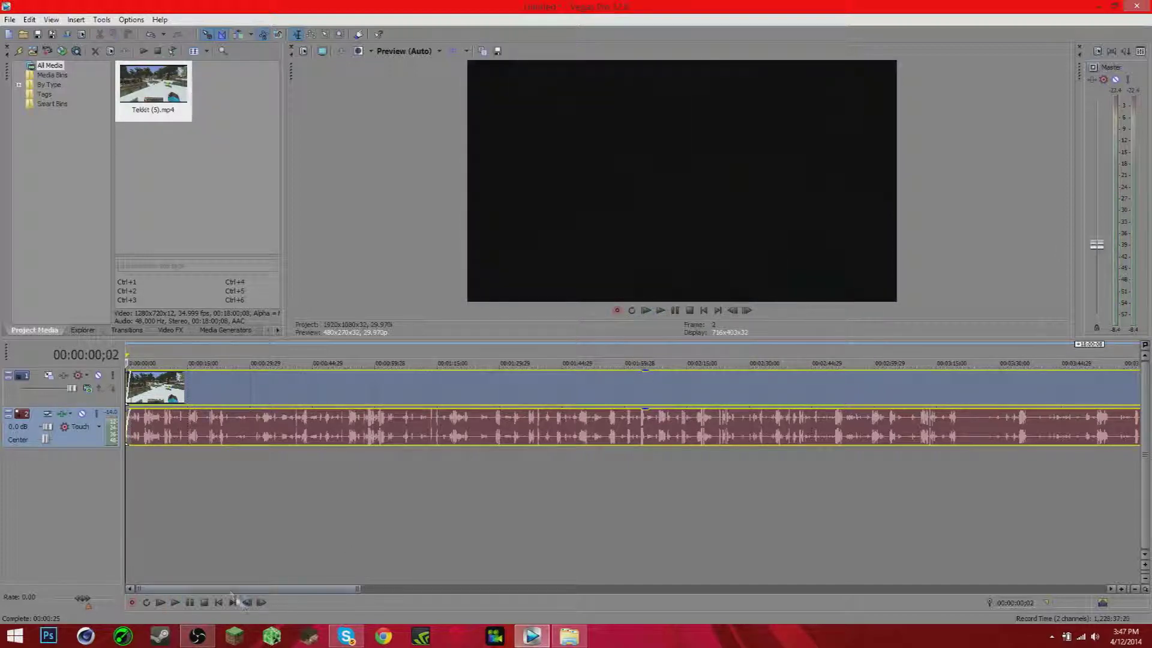
Add a short fade-out at the end of the clip and return to the start of the timeline.
{"action": "scroll", "coordinate": [772, 542], "scroll_direction": "up", "scroll_amount": 5}
{"action": "scroll", "coordinate": [772, 541], "scroll_direction": "right", "scroll_amount": 10}
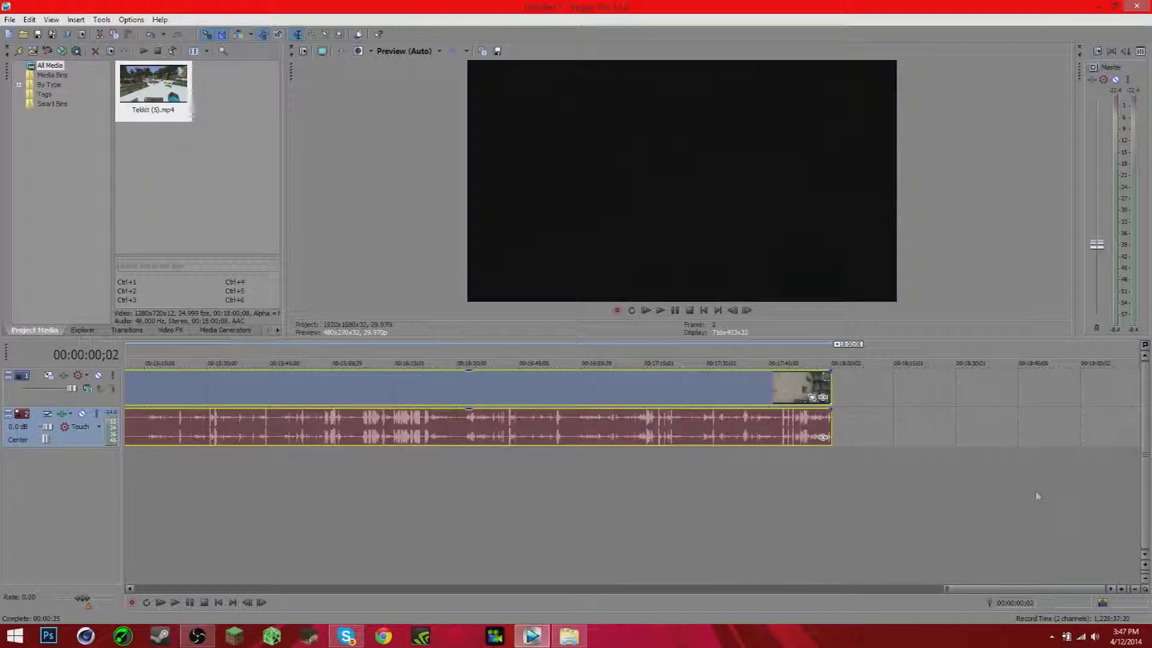
{"action": "left_click_drag", "start_coordinate": [834, 373], "coordinate": [828, 373]}
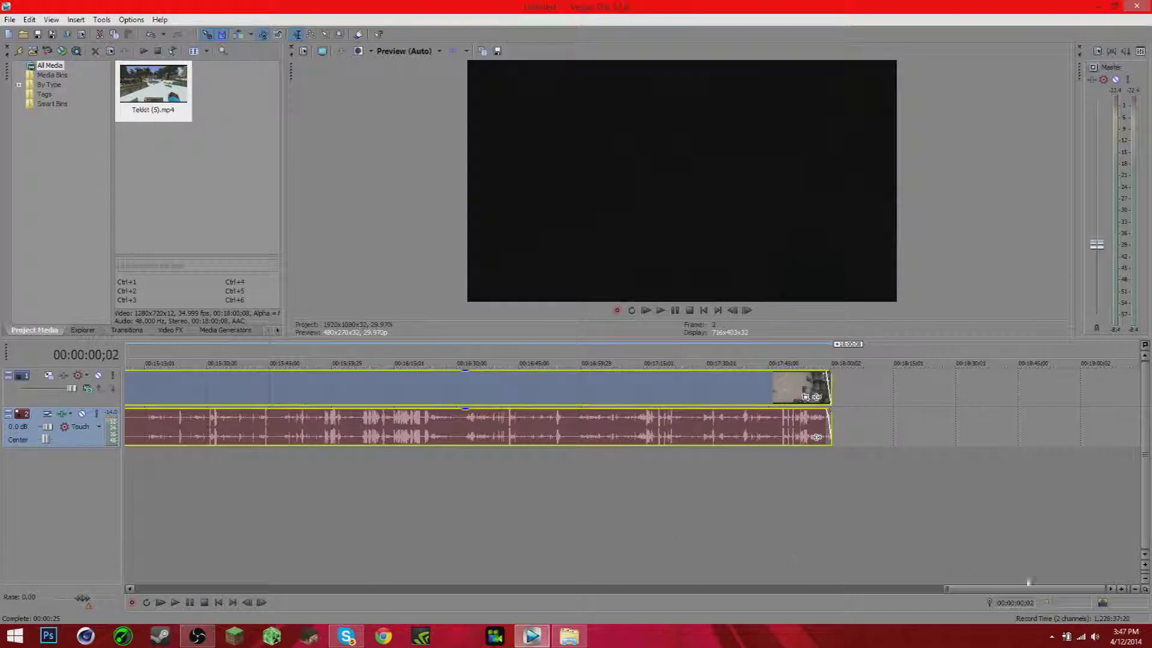
{"action": "scroll", "coordinate": [1028, 580], "scroll_direction": "down", "scroll_amount": 5}
{"action": "scroll", "coordinate": [1029, 581], "scroll_direction": "up", "scroll_amount": 3}
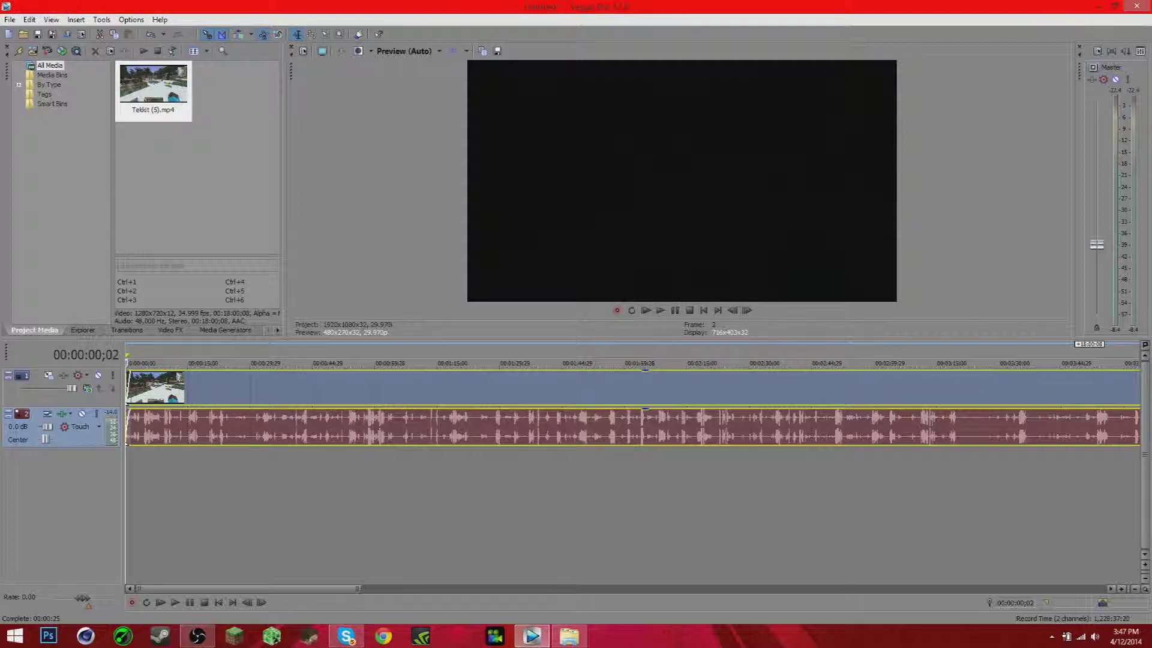
Open the Render As settings and select the 6.4 Mbps HD 1080-24p Video template under Windows Media Video V11.
{"action": "left_click", "coordinate": [67, 35]}
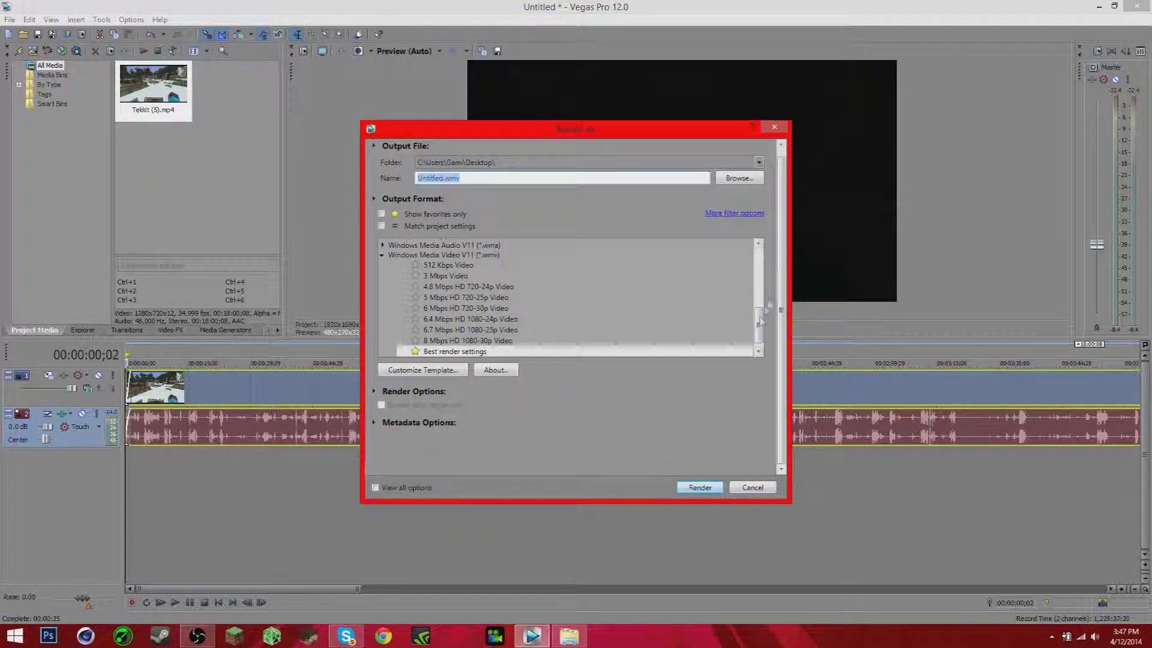
{"action": "scroll", "coordinate": [758, 328], "scroll_direction": "down", "scroll_amount": 1}
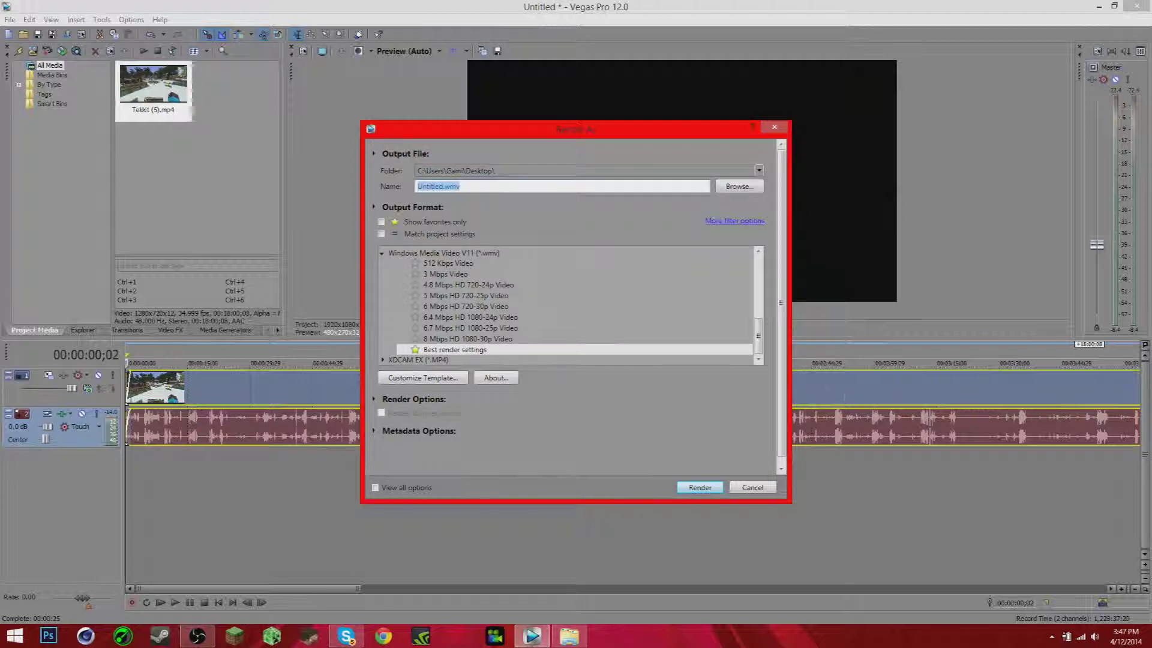
{"action": "scroll", "coordinate": [765, 340], "scroll_direction": "up", "scroll_amount": 7}
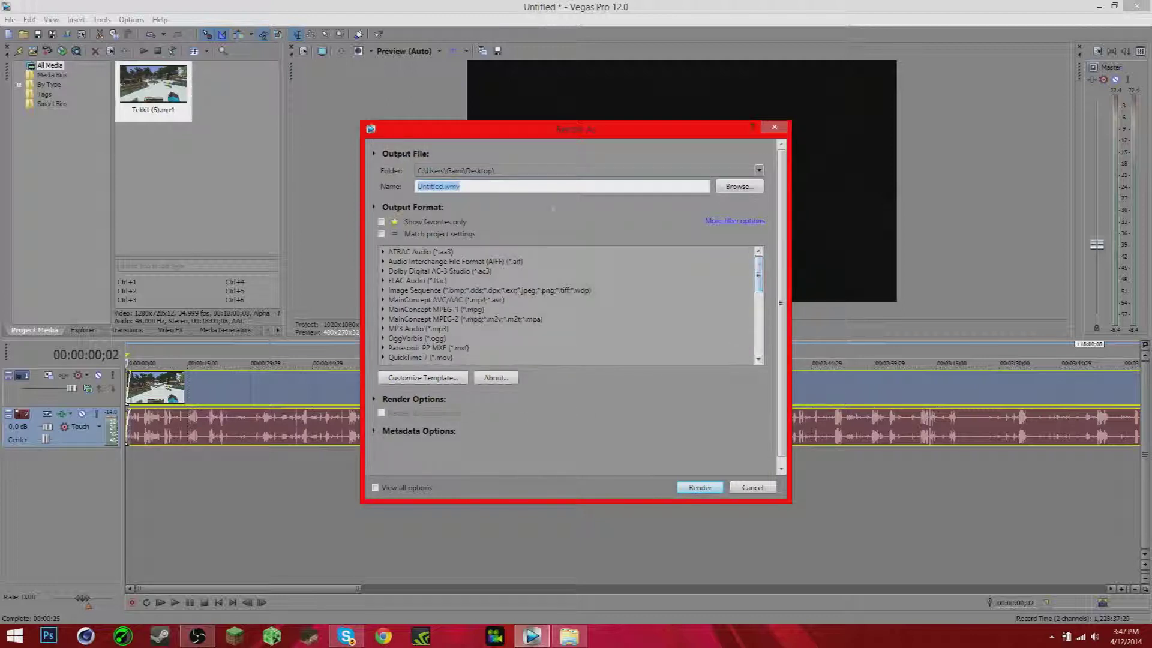
{"action": "left_click", "coordinate": [759, 277]}
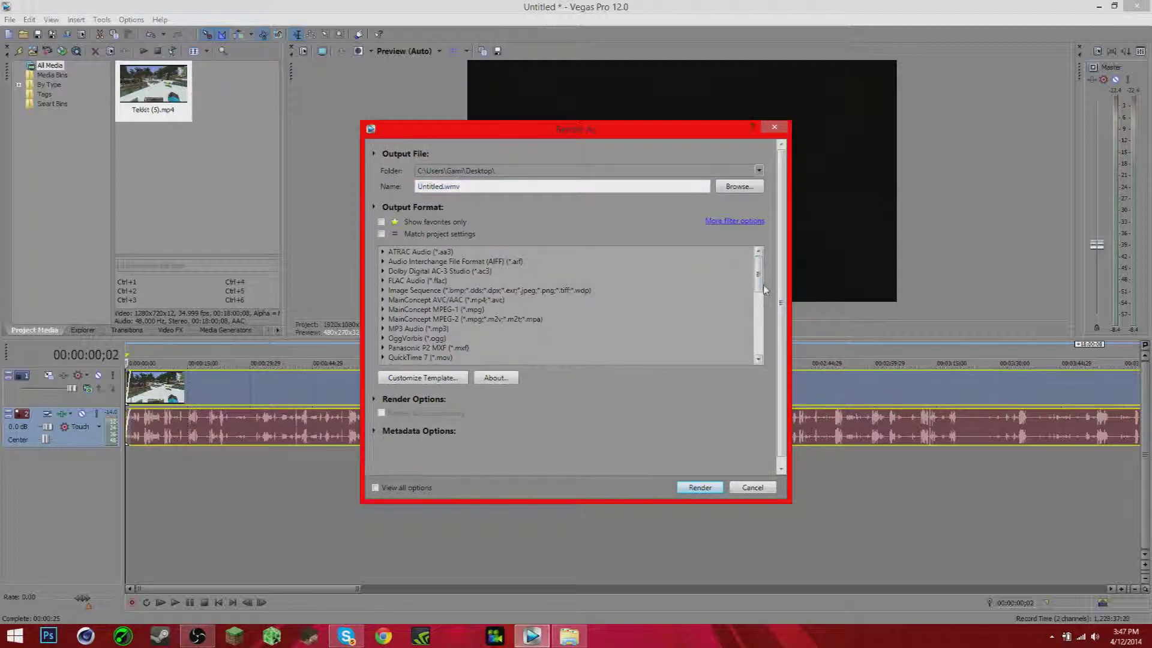
{"action": "left_click_drag", "start_coordinate": [764, 290], "coordinate": [764, 335]}
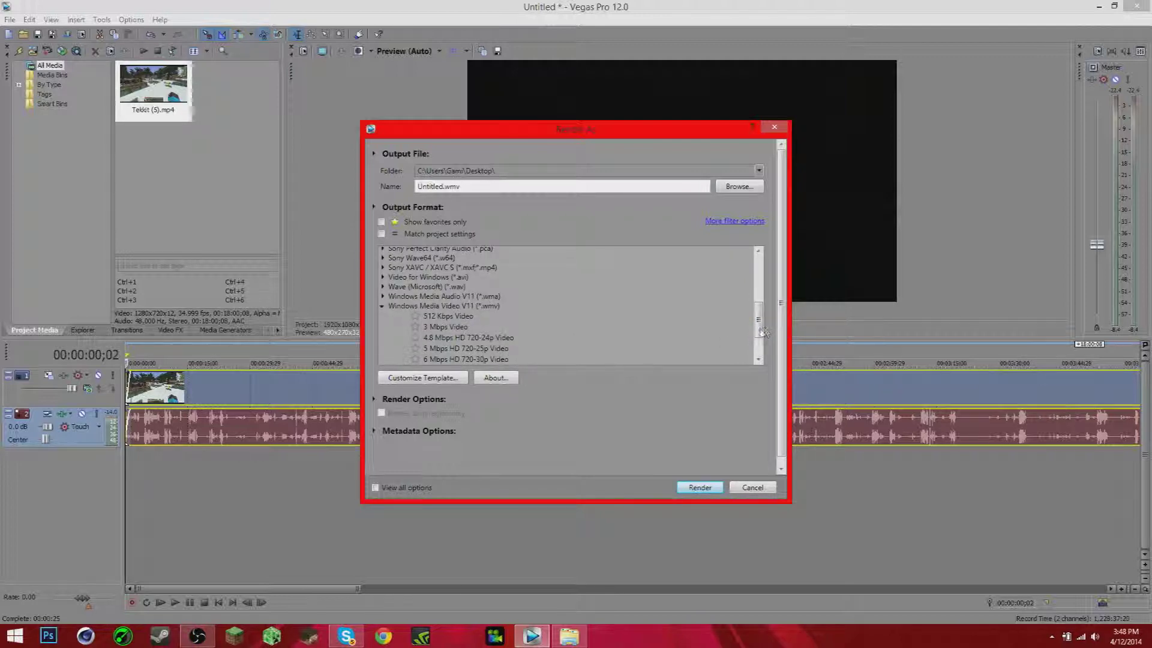
{"action": "left_click_drag", "start_coordinate": [764, 333], "coordinate": [764, 348]}
{"action": "left_click", "coordinate": [468, 317]}
{"action": "left_click", "coordinate": [420, 378]}
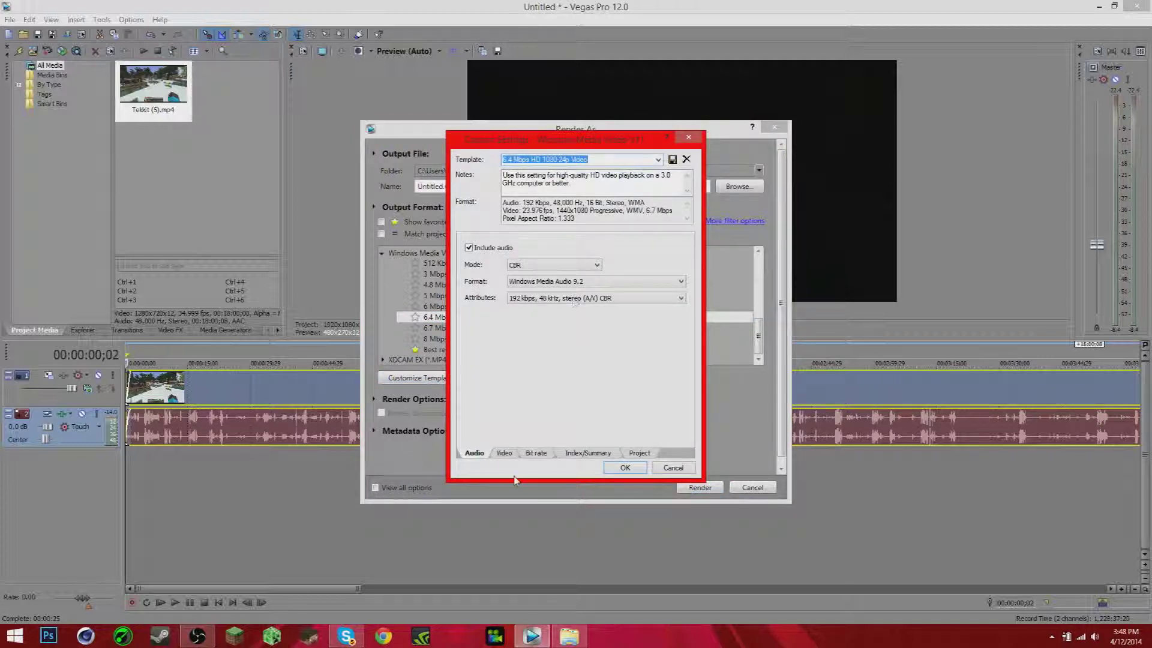
{"action": "left_click", "coordinate": [504, 453]}
{"action": "left_click", "coordinate": [557, 280]}
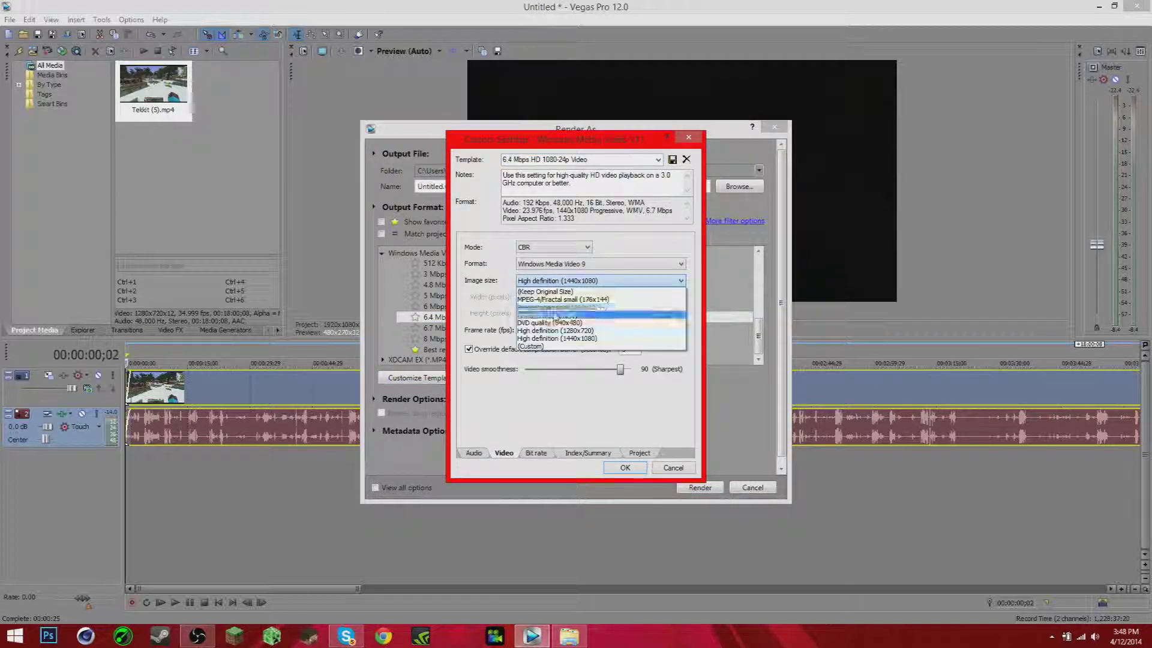
{"action": "left_click", "coordinate": [545, 305]}
{"action": "triple_click", "coordinate": [554, 331]}
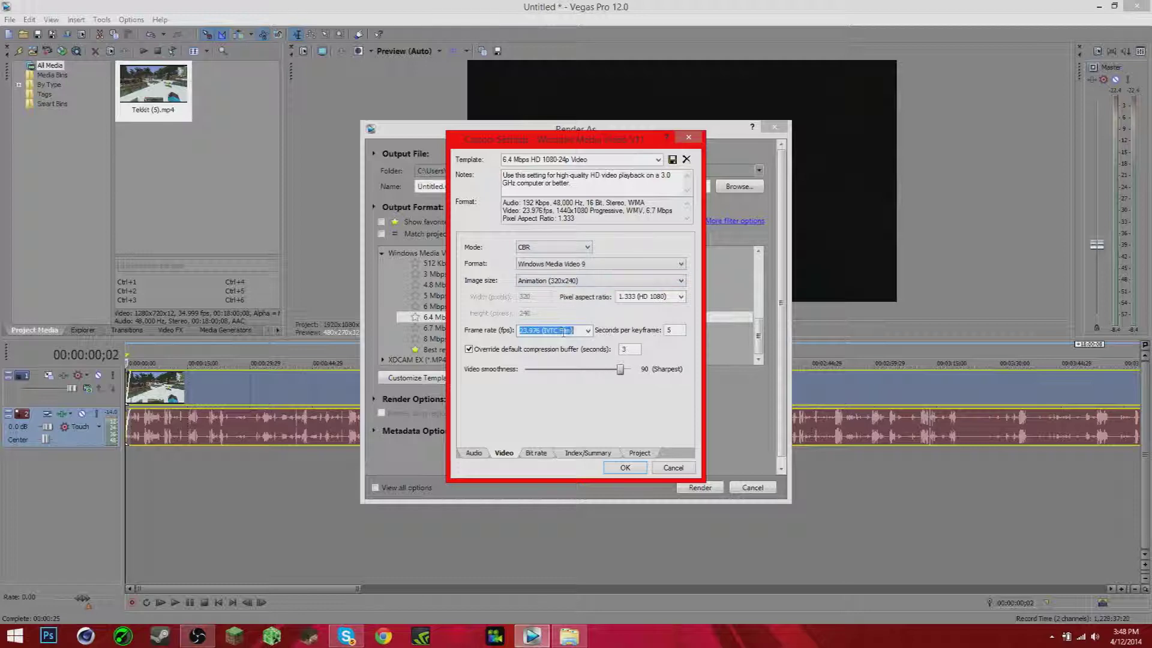
{"action": "left_click", "coordinate": [588, 330]}
{"action": "left_click", "coordinate": [563, 397]}
{"action": "left_click", "coordinate": [636, 159]}
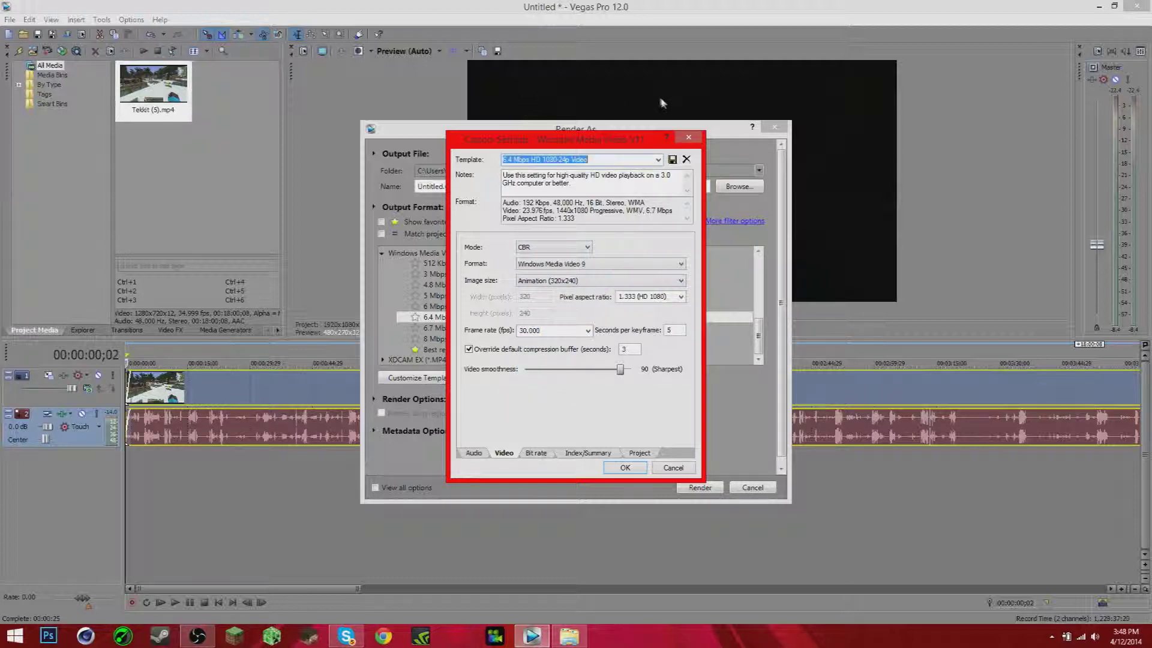
{"action": "left_click", "coordinate": [689, 137]}
Select the Best render settings template and take a brief look at its custom settings.
{"action": "left_click", "coordinate": [426, 350]}
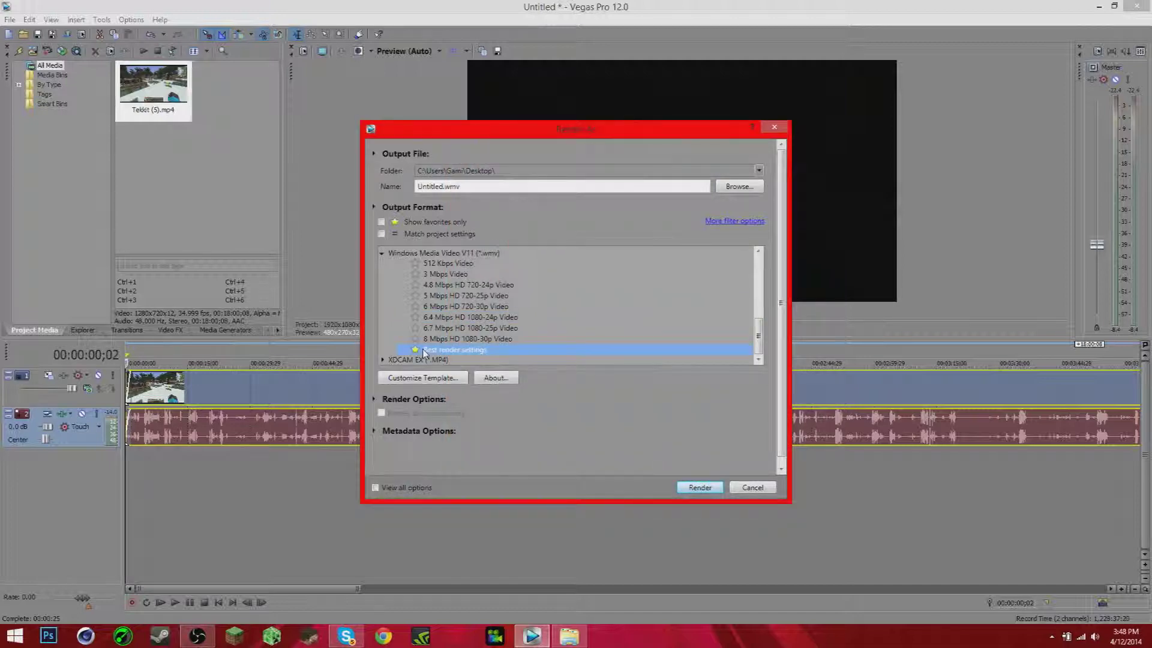
{"action": "left_click", "coordinate": [410, 379]}
{"action": "left_click_drag", "start_coordinate": [549, 133], "coordinate": [665, 139]}
{"action": "left_click", "coordinate": [804, 144]}
{"action": "left_click", "coordinate": [456, 374]}
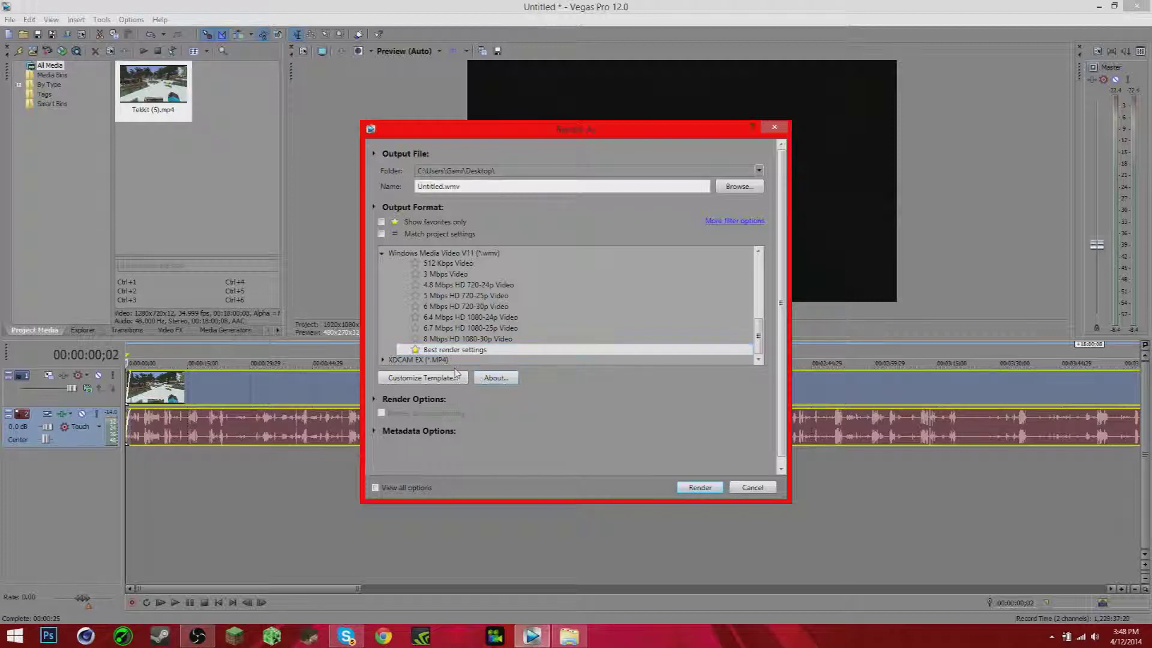
{"action": "left_click", "coordinate": [460, 354]}
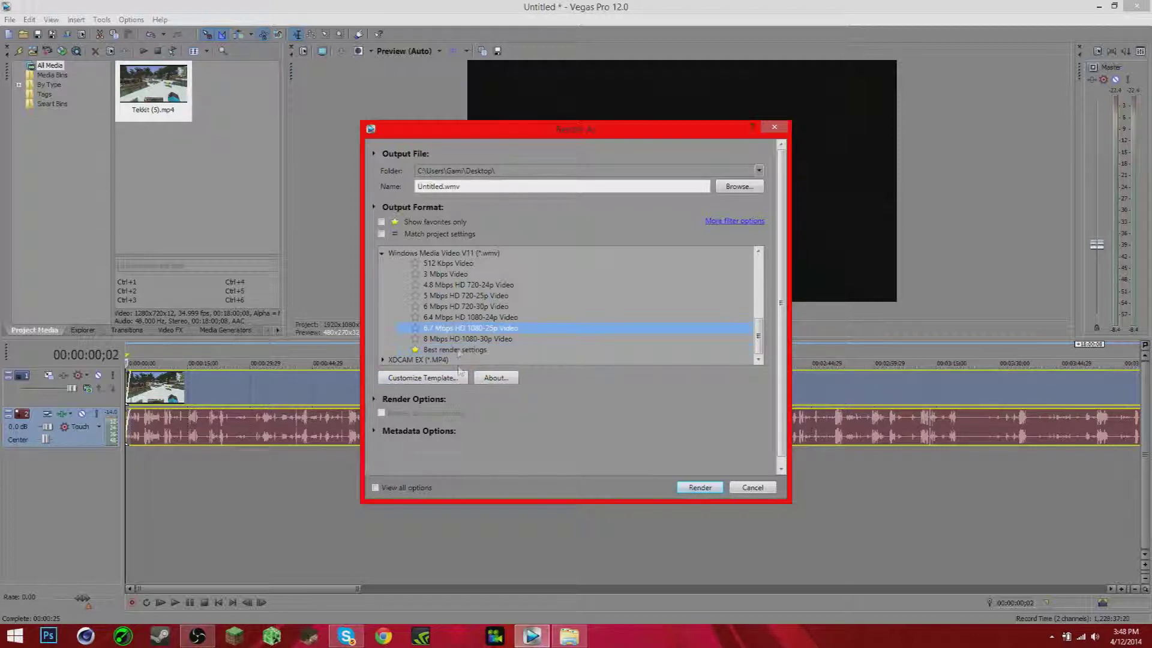
Review the video, bit rate, index/summary, project and audio settings of the Best render settings template.
{"action": "left_click", "coordinate": [418, 379]}
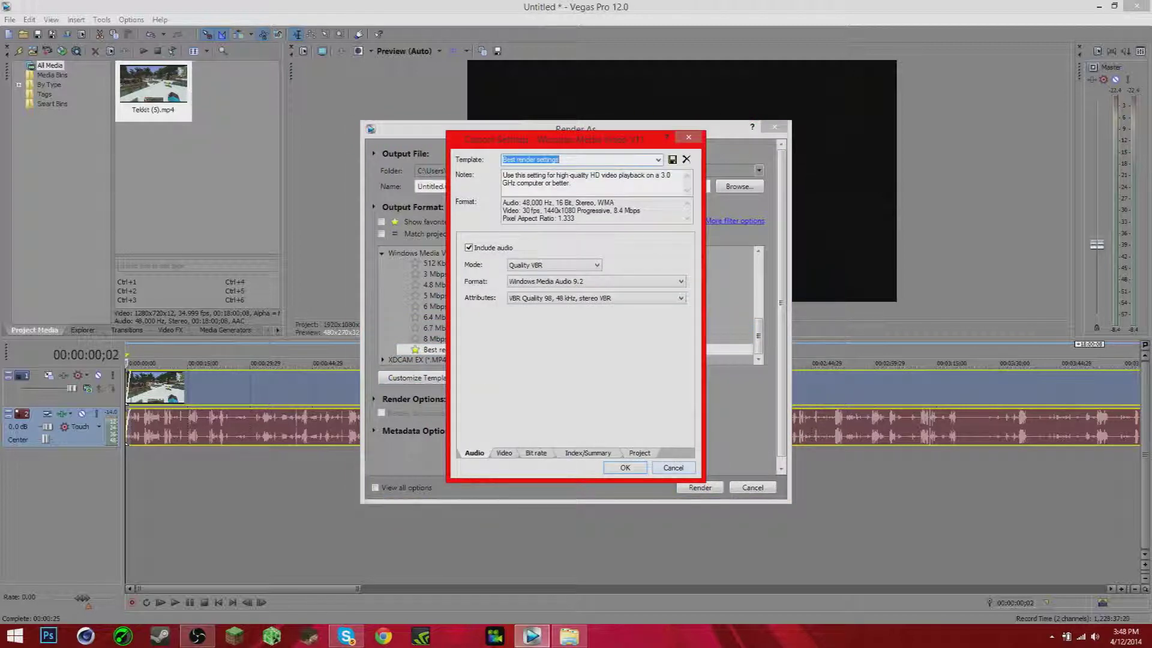
{"action": "left_click", "coordinate": [508, 453]}
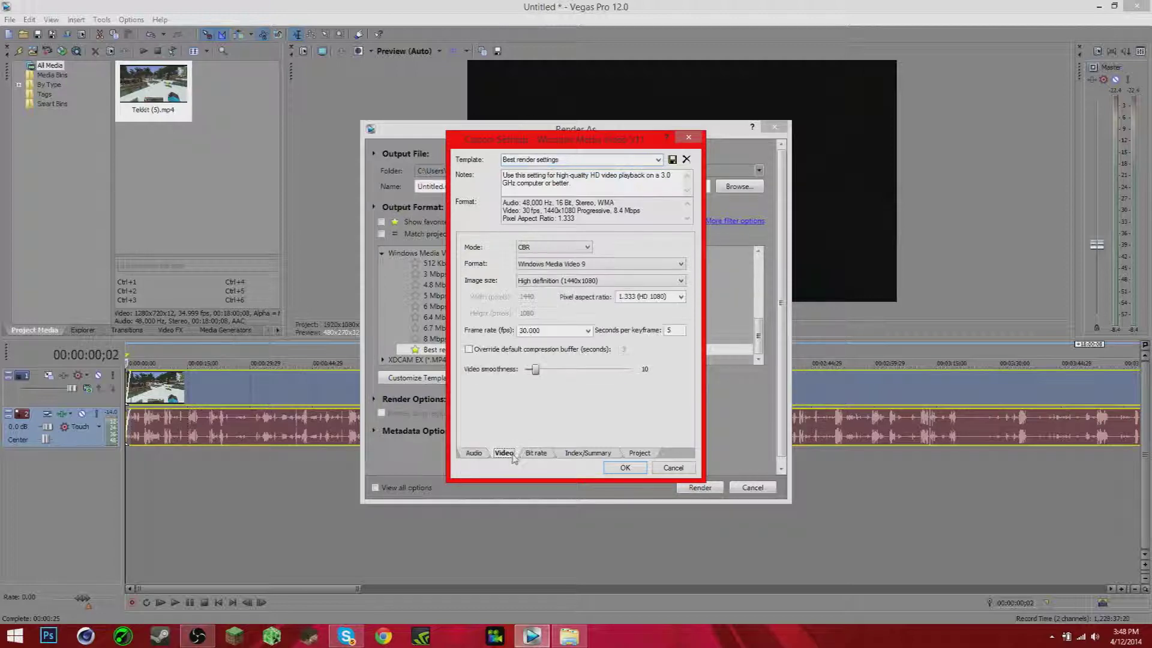
{"action": "left_click", "coordinate": [585, 280]}
{"action": "left_click", "coordinate": [585, 290]}
{"action": "left_click", "coordinate": [535, 453]}
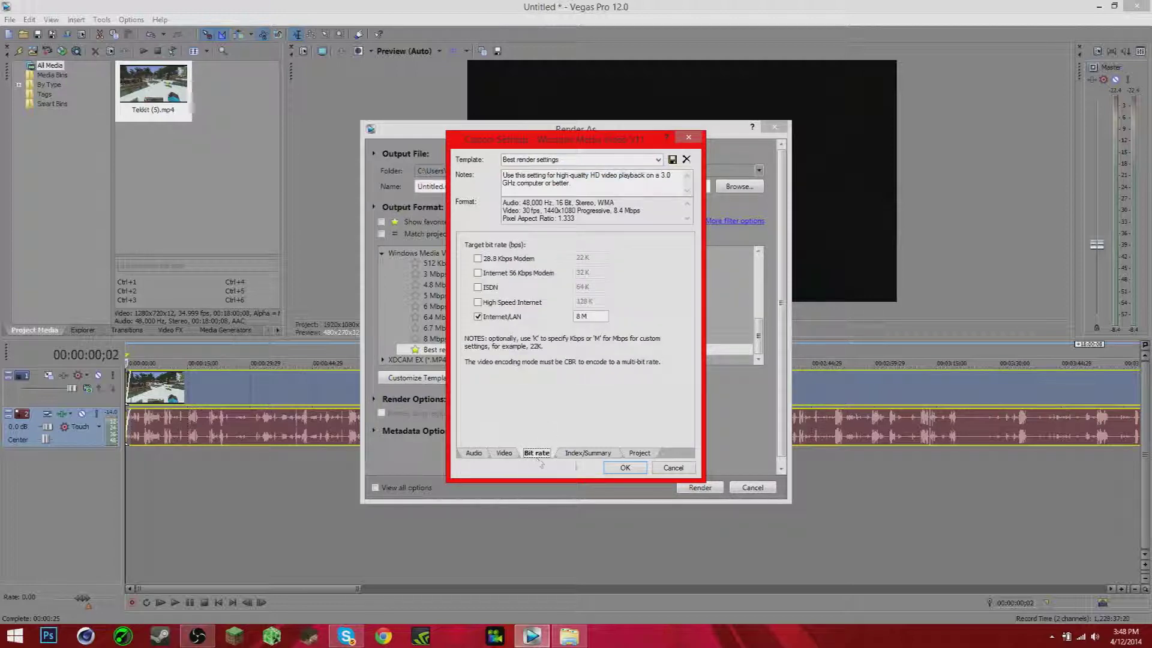
{"action": "left_click", "coordinate": [587, 453]}
{"action": "left_click", "coordinate": [640, 453]}
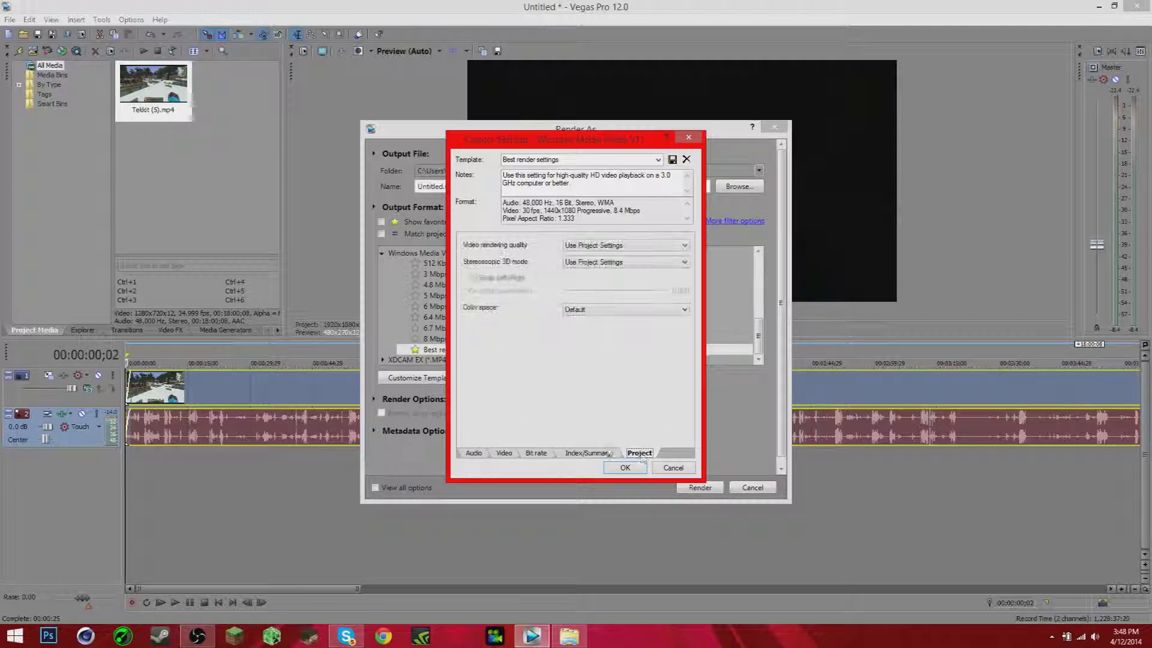
{"action": "left_click", "coordinate": [475, 454]}
{"action": "left_click", "coordinate": [504, 454]}
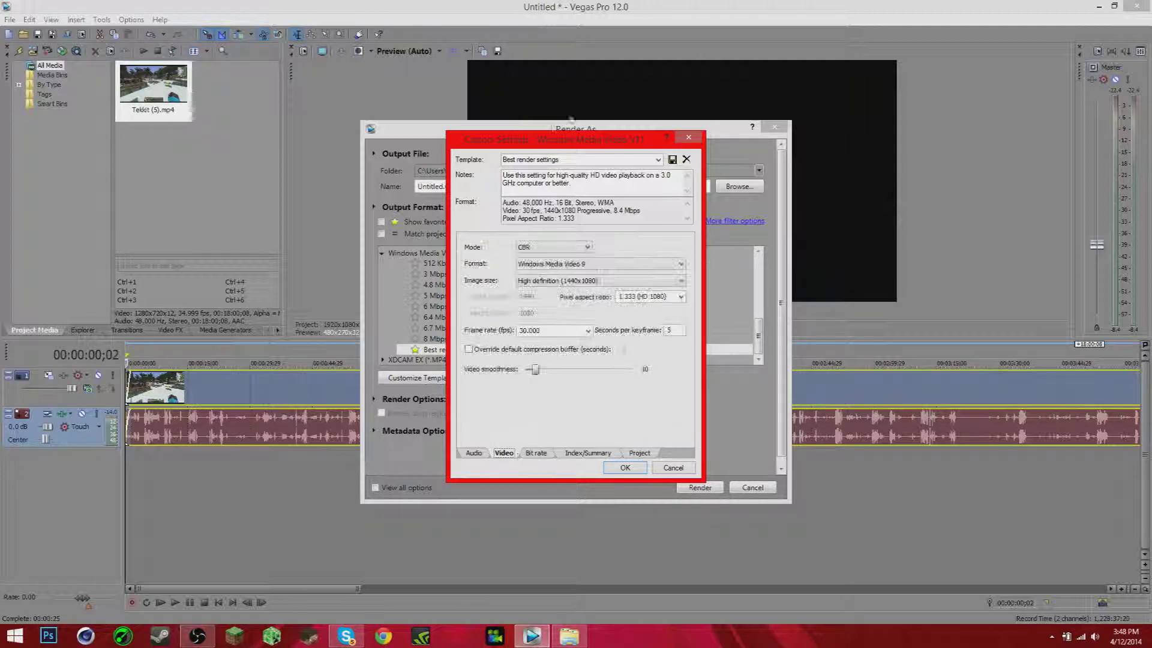
{"action": "left_click", "coordinate": [578, 162]}
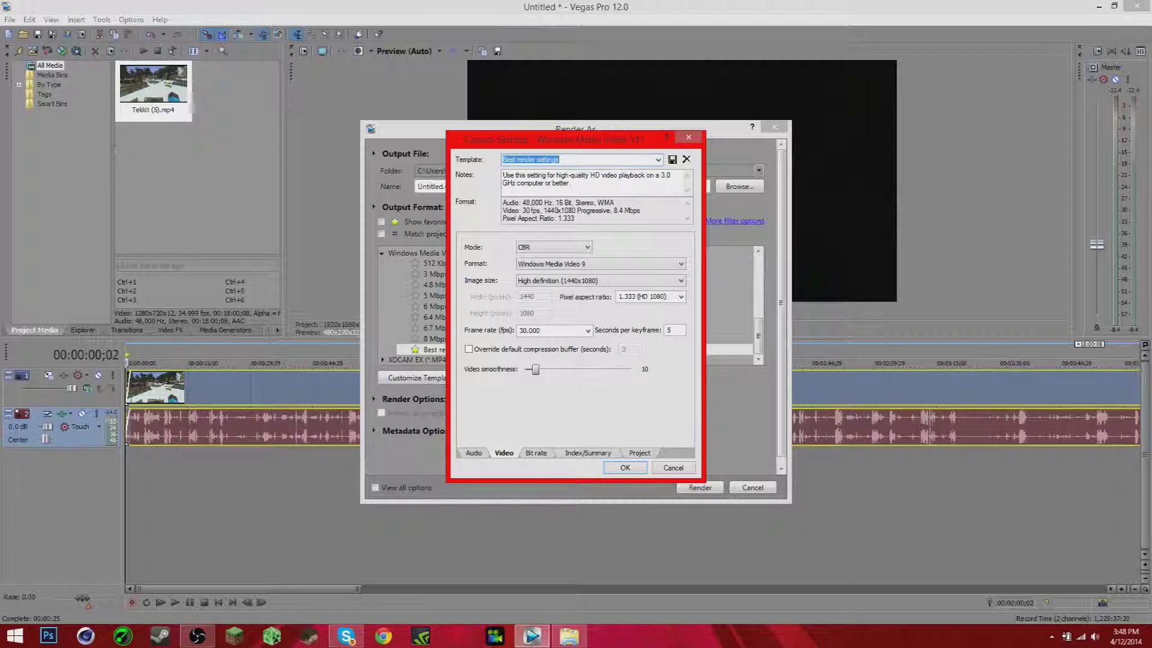
{"action": "left_click", "coordinate": [688, 137]}
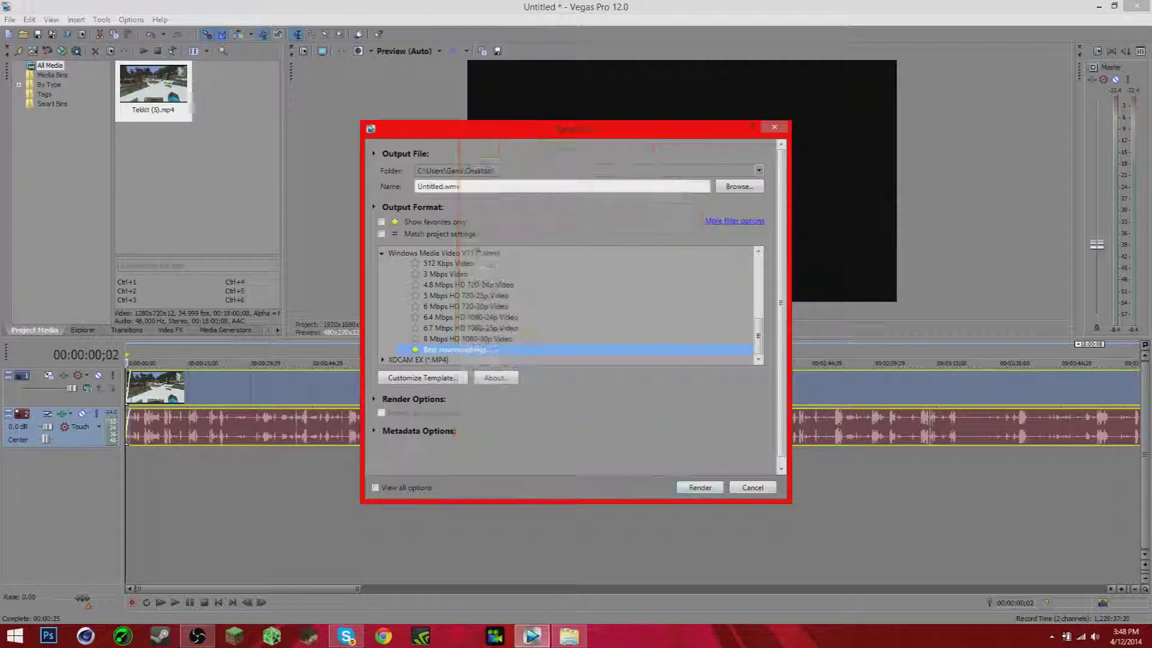
Select the 8 Mbps HD 1080-30p Video template and check its video settings and frame rate options.
{"action": "left_click", "coordinate": [447, 295]}
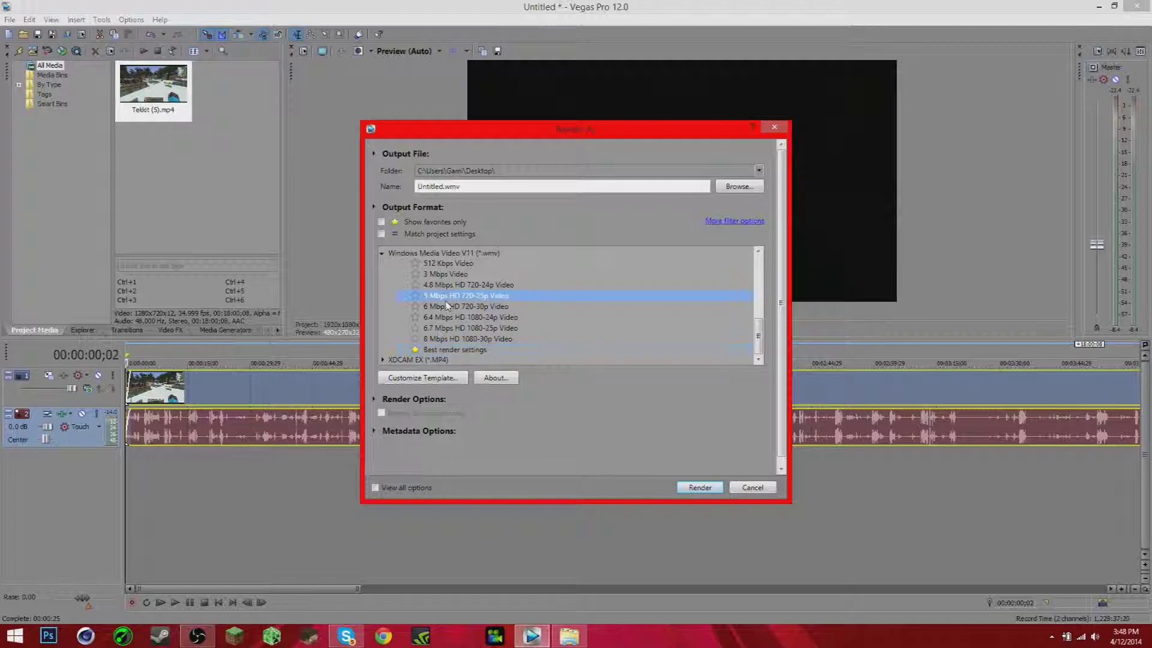
{"action": "left_click", "coordinate": [459, 318]}
{"action": "left_click", "coordinate": [465, 328]}
{"action": "left_click", "coordinate": [472, 339]}
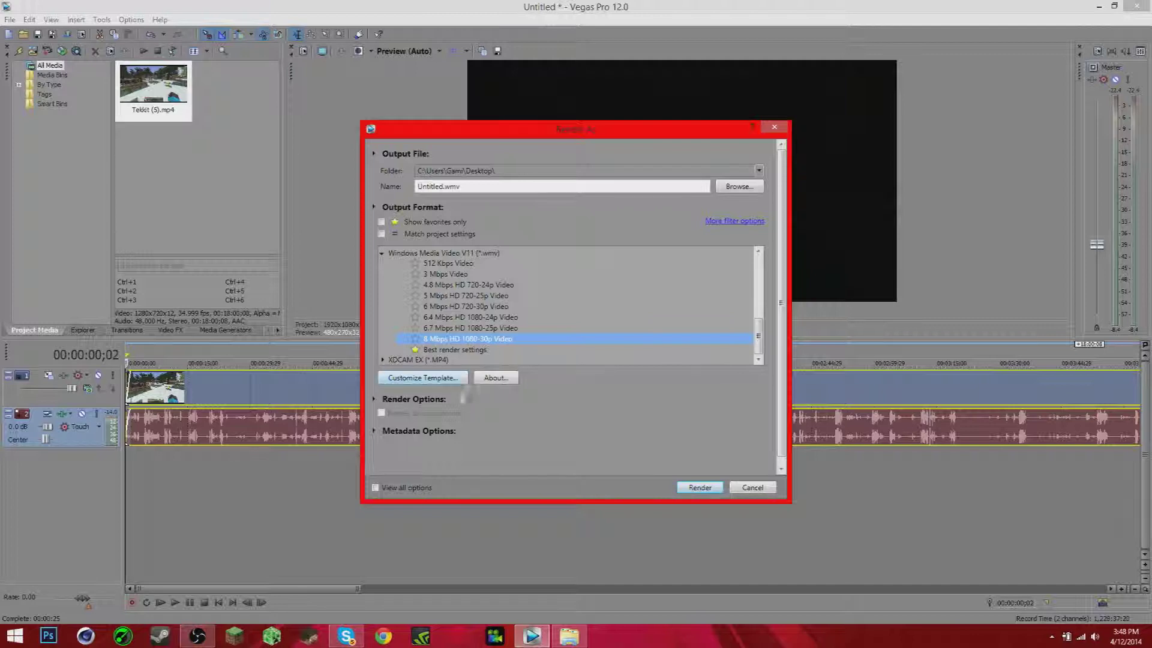
{"action": "left_click", "coordinate": [439, 378]}
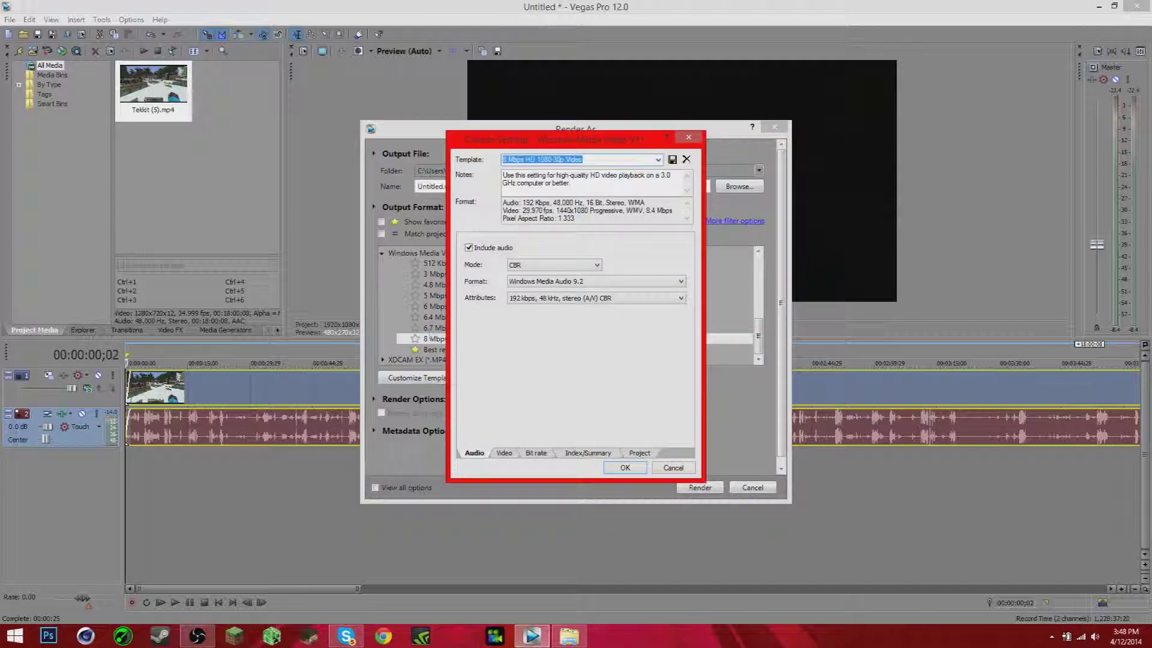
{"action": "left_click", "coordinate": [504, 453]}
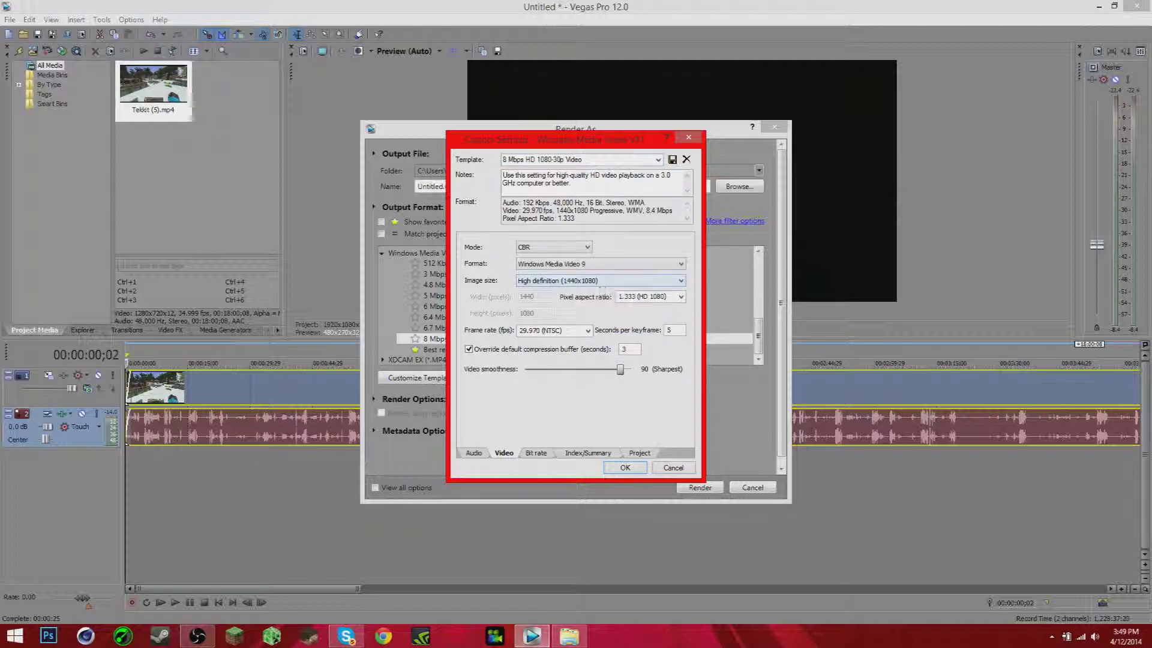
{"action": "left_click", "coordinate": [587, 330]}
{"action": "left_click", "coordinate": [587, 330]}
Try naming the 8 Mbps HD 1080-30p template "Render as usual" and close its custom settings.
{"action": "left_click", "coordinate": [552, 160]}
{"action": "key", "text": "BackSpace"}
{"action": "type", "text": "Render as usu"}
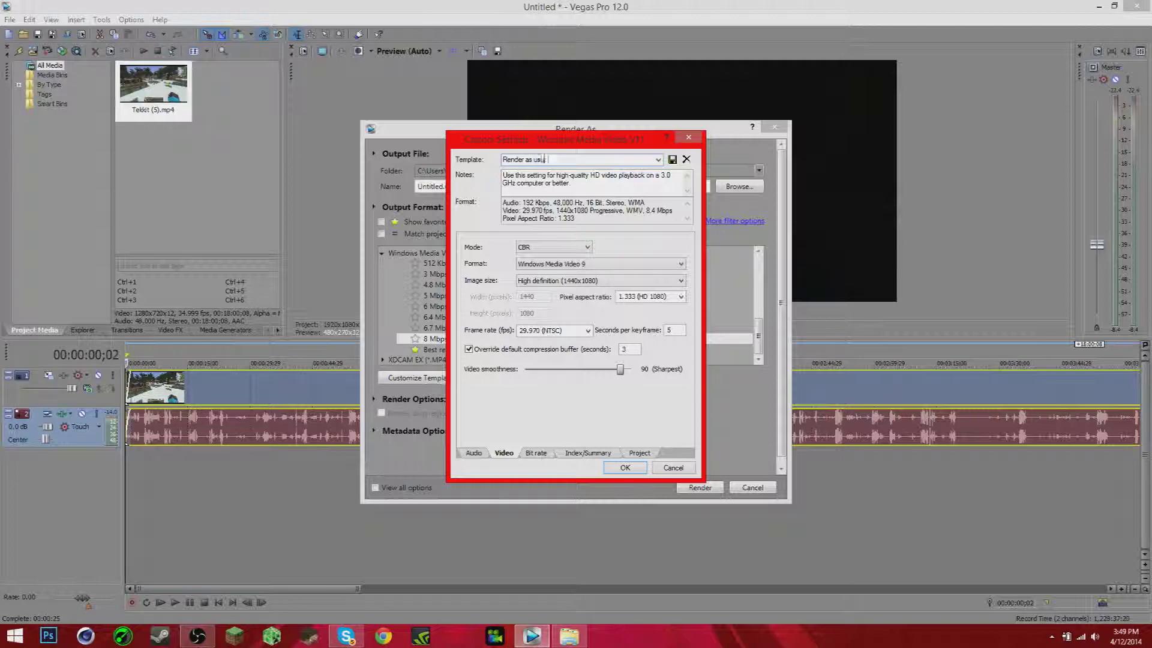
{"action": "type", "text": "al"}
{"action": "key", "text": "ctrl+a"}
{"action": "type", "text": "1"}
{"action": "left_click", "coordinate": [473, 453]}
{"action": "left_click", "coordinate": [625, 467]}
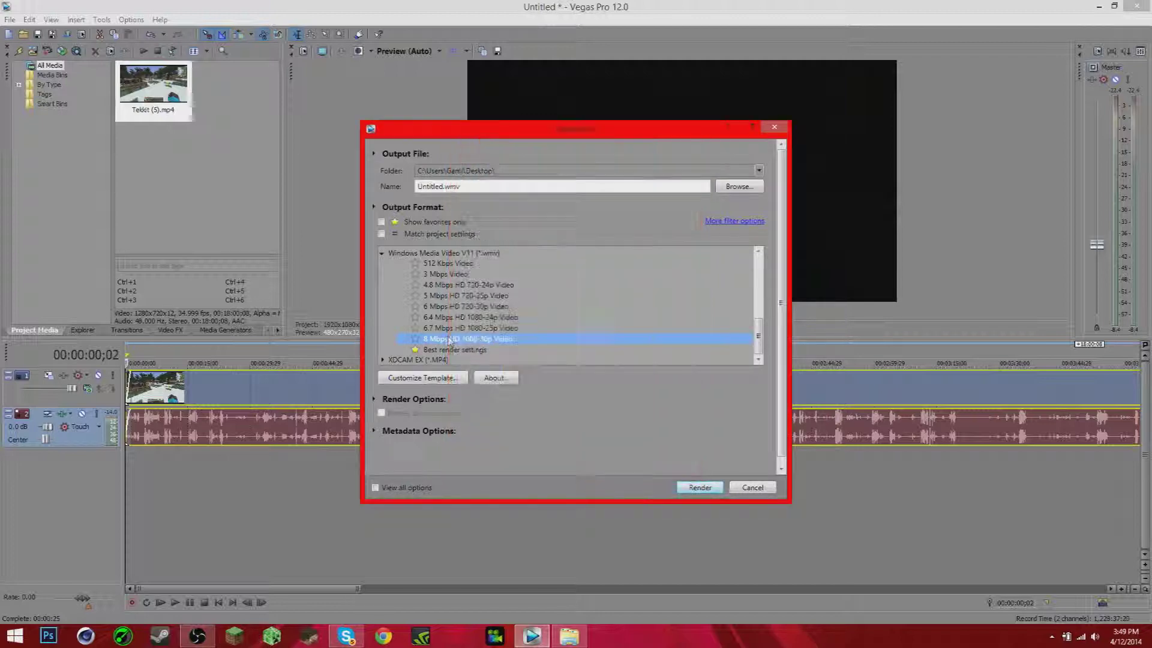
Customize the Best render settings template's audio with Quality VBR mode, Windows Media Audio 9.2 and VBR Quality 98, 48 kHz, stereo.
{"action": "left_click", "coordinate": [432, 349]}
{"action": "left_click", "coordinate": [419, 379]}
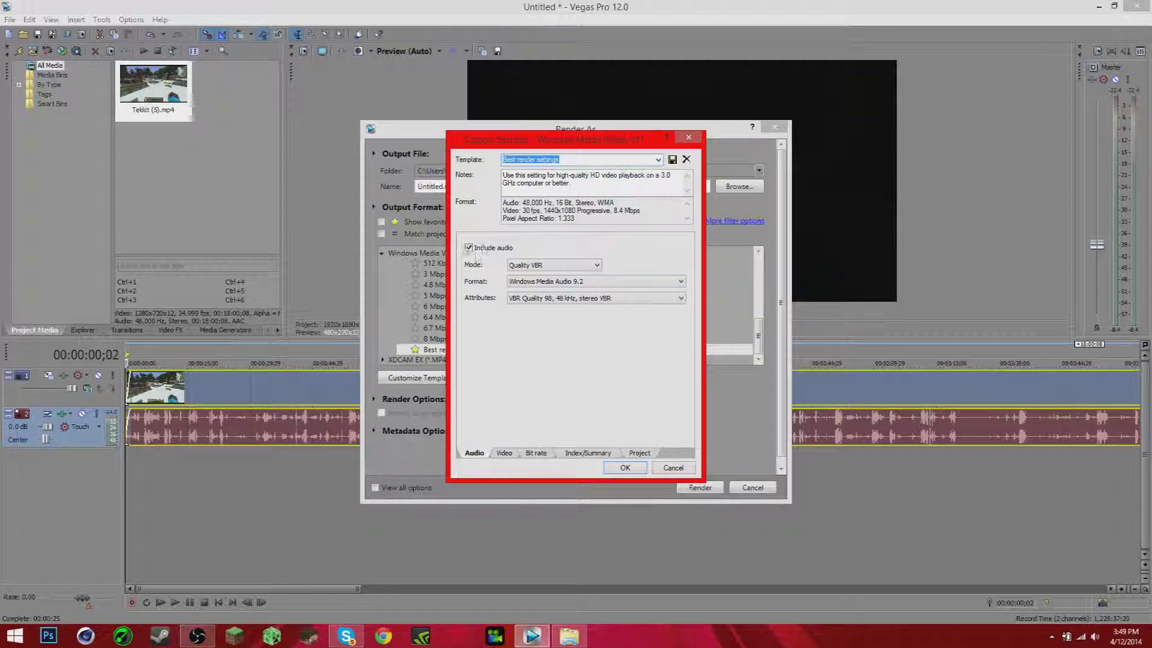
{"action": "left_click", "coordinate": [519, 267]}
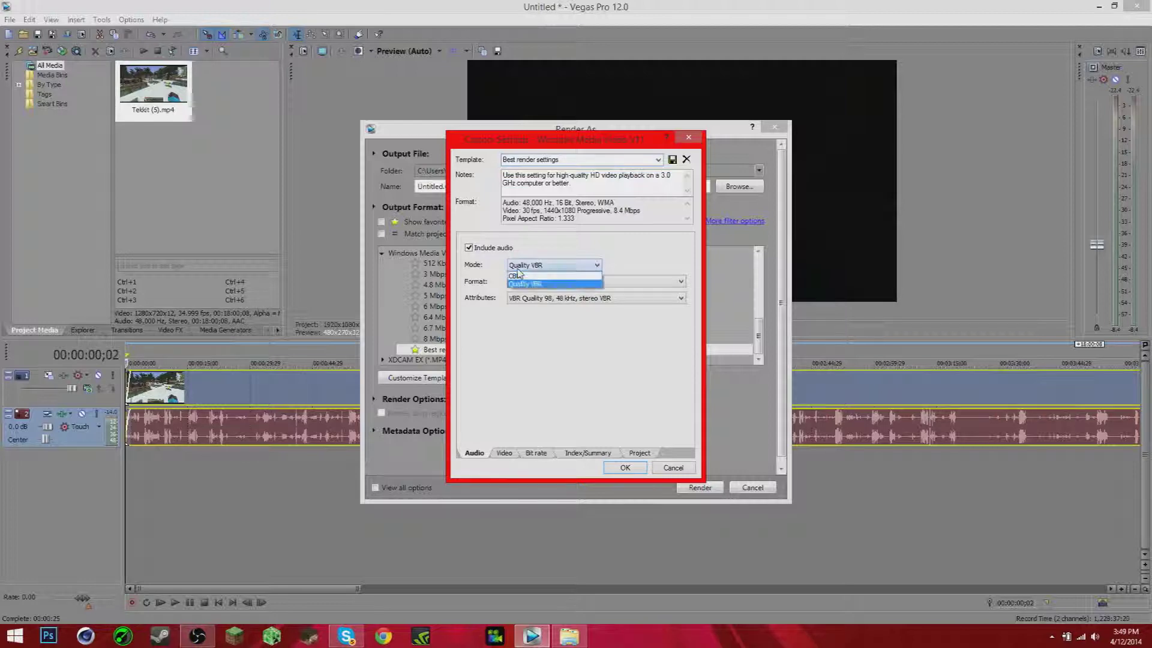
{"action": "left_click", "coordinate": [533, 284]}
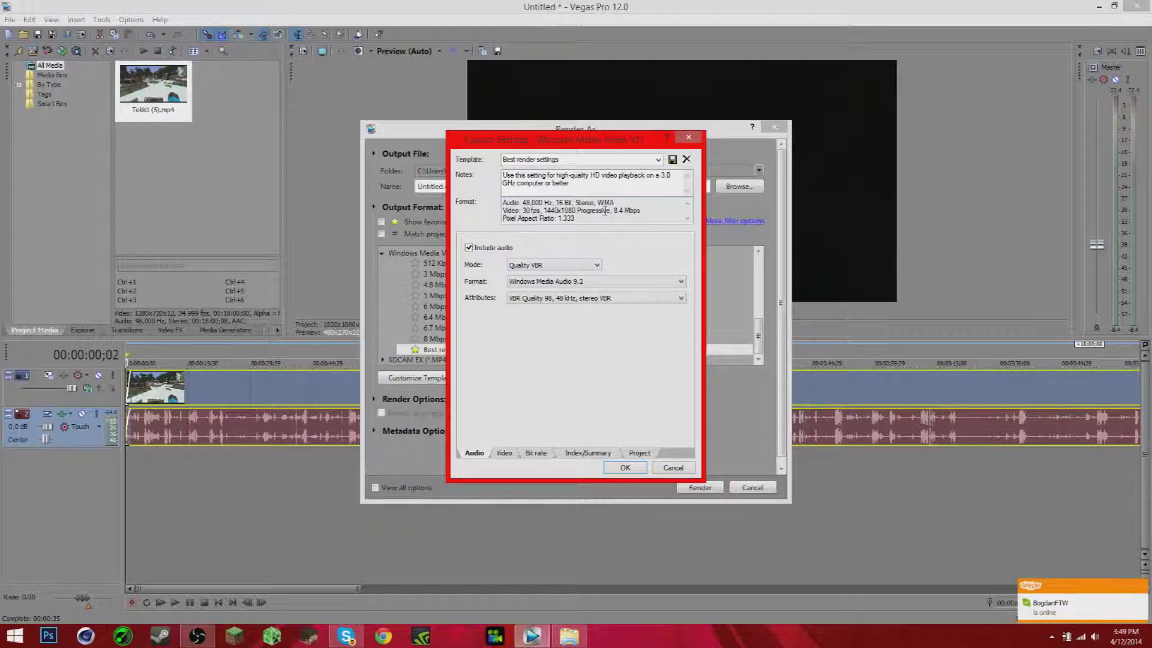
{"action": "left_click", "coordinate": [525, 287]}
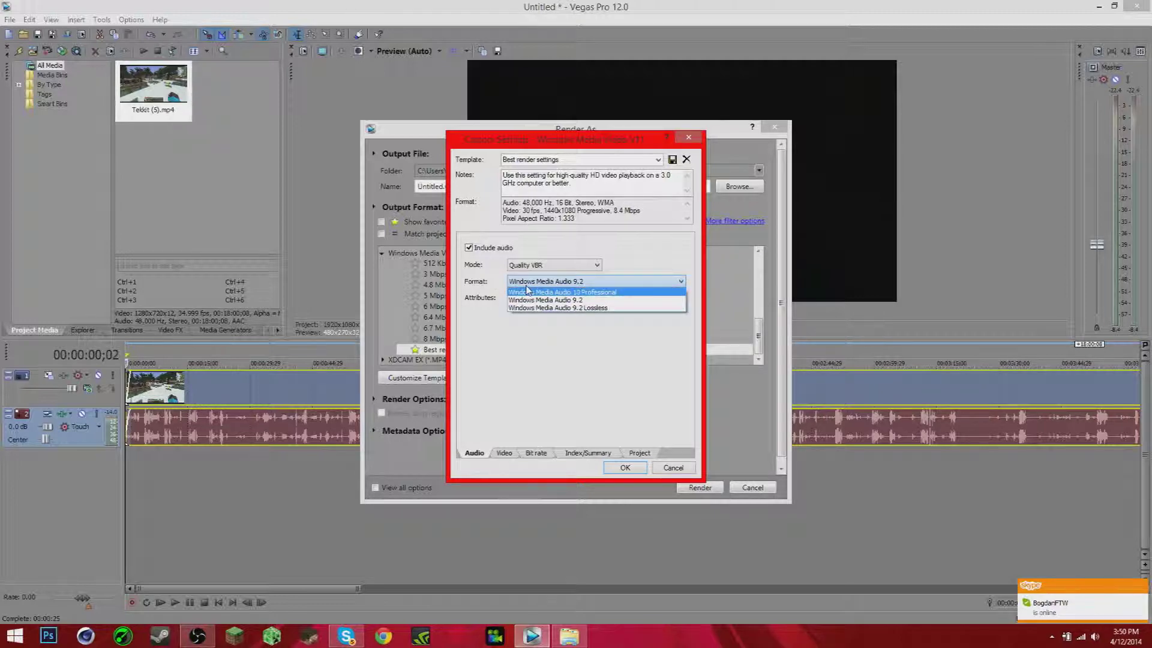
{"action": "left_click", "coordinate": [531, 300]}
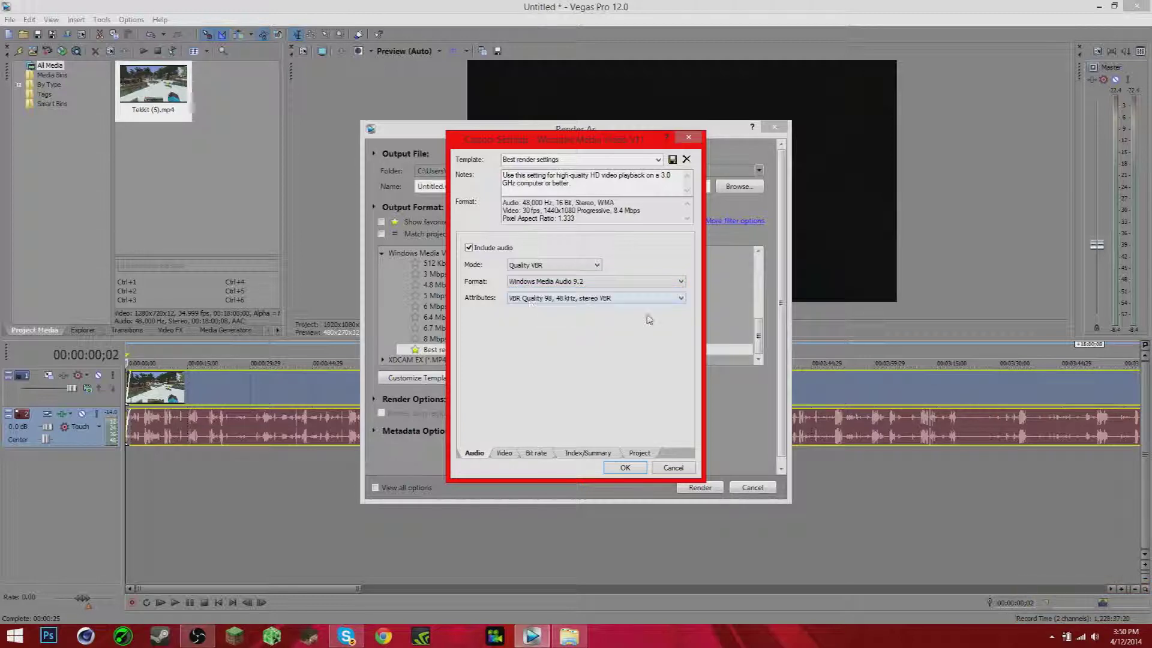
{"action": "left_click", "coordinate": [588, 299]}
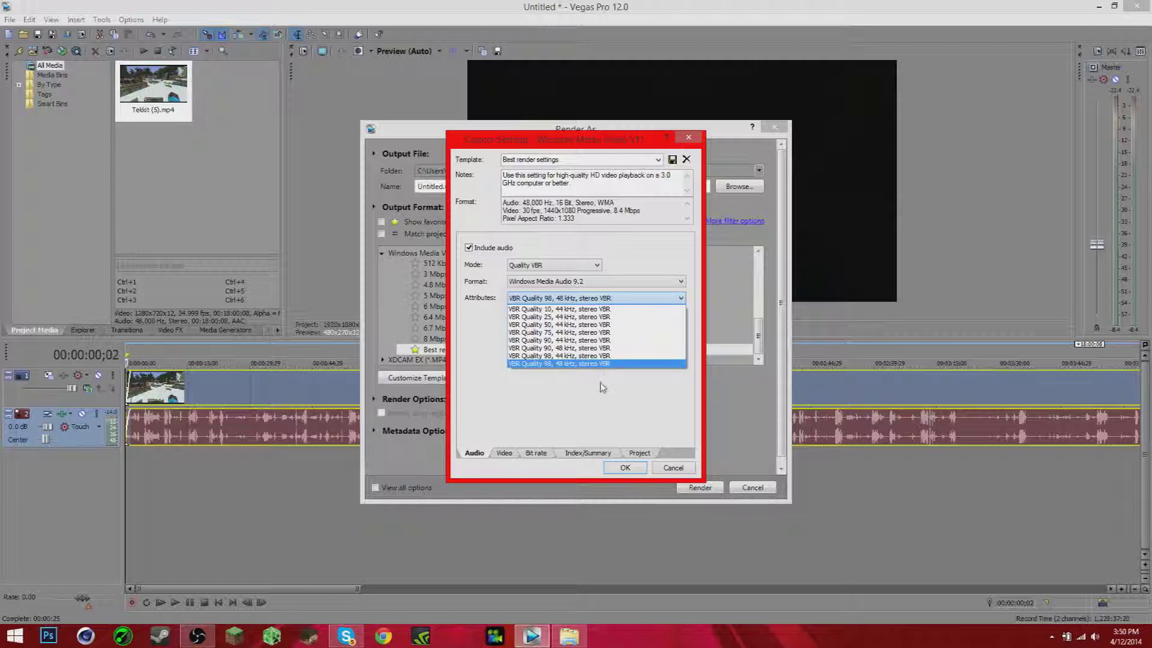
{"action": "left_click", "coordinate": [504, 461]}
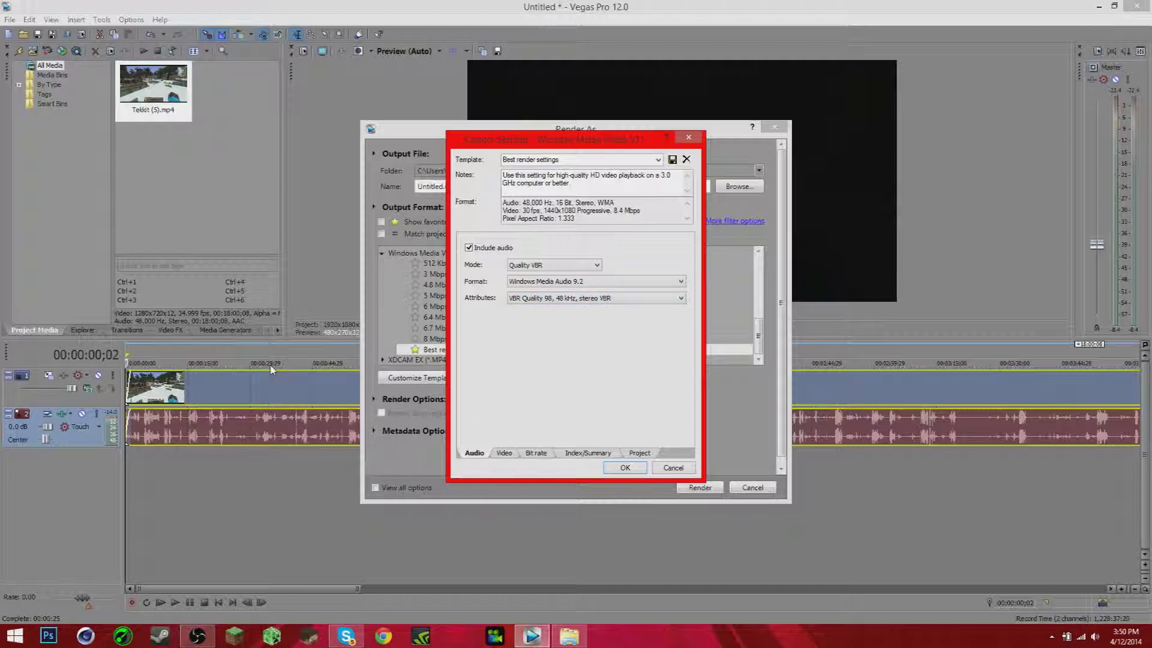
Set the template's video mode to CBR and its video format to Windows Media Video 9.
{"action": "left_click", "coordinate": [504, 454]}
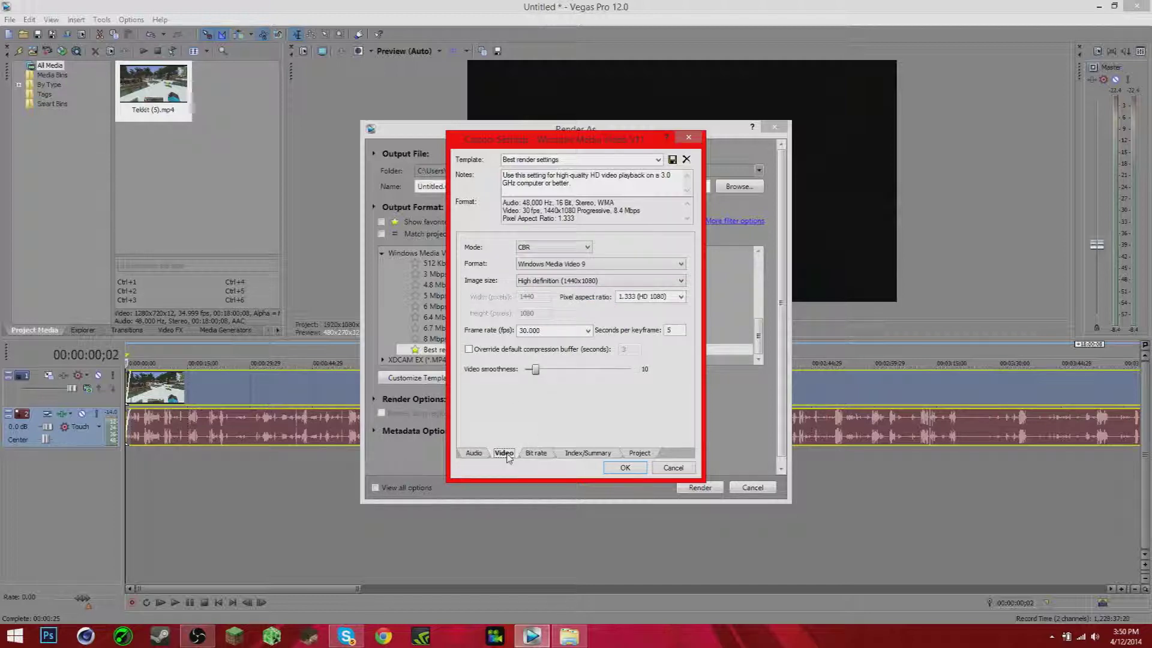
{"action": "left_click", "coordinate": [527, 248]}
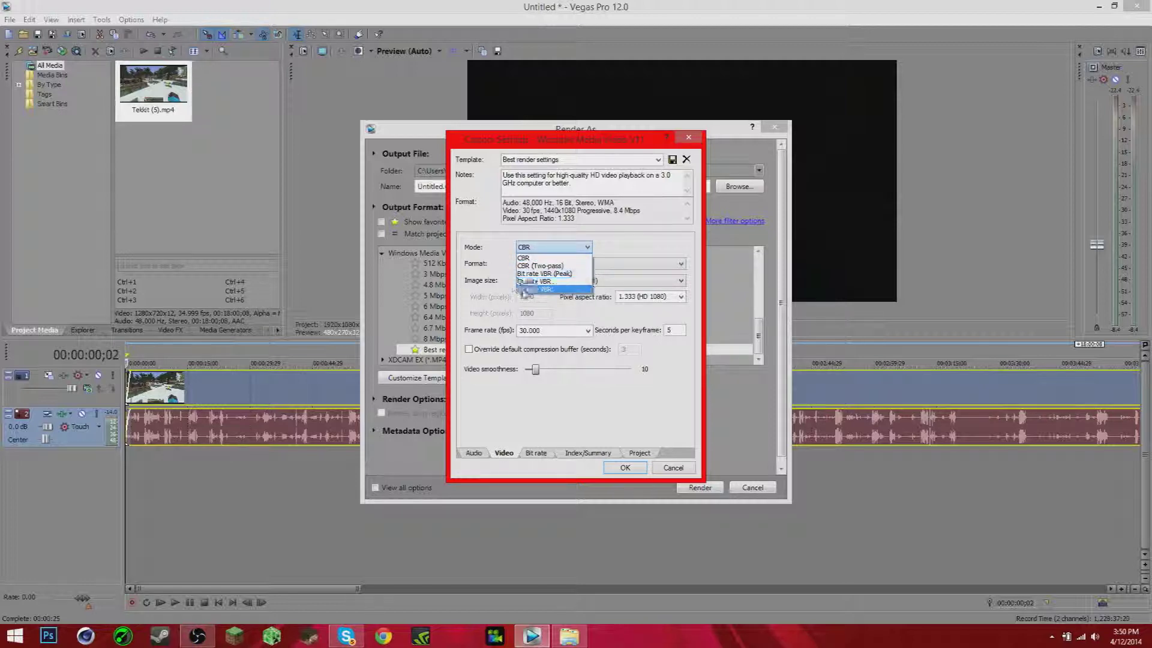
{"action": "left_click", "coordinate": [524, 258]}
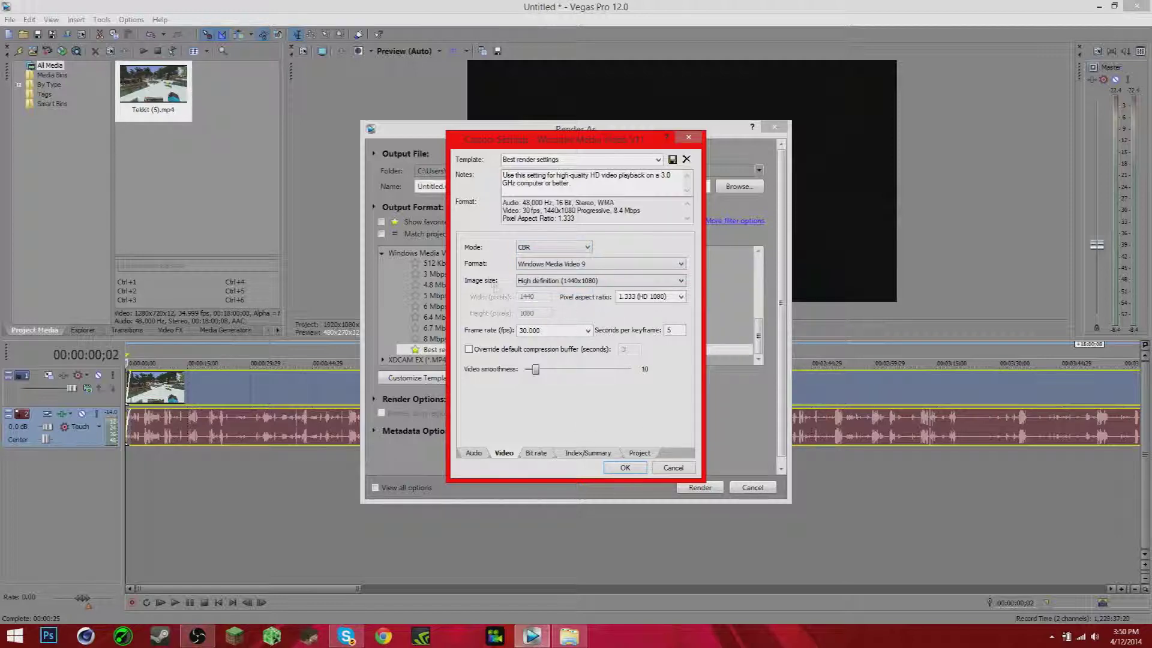
{"action": "left_click", "coordinate": [543, 265]}
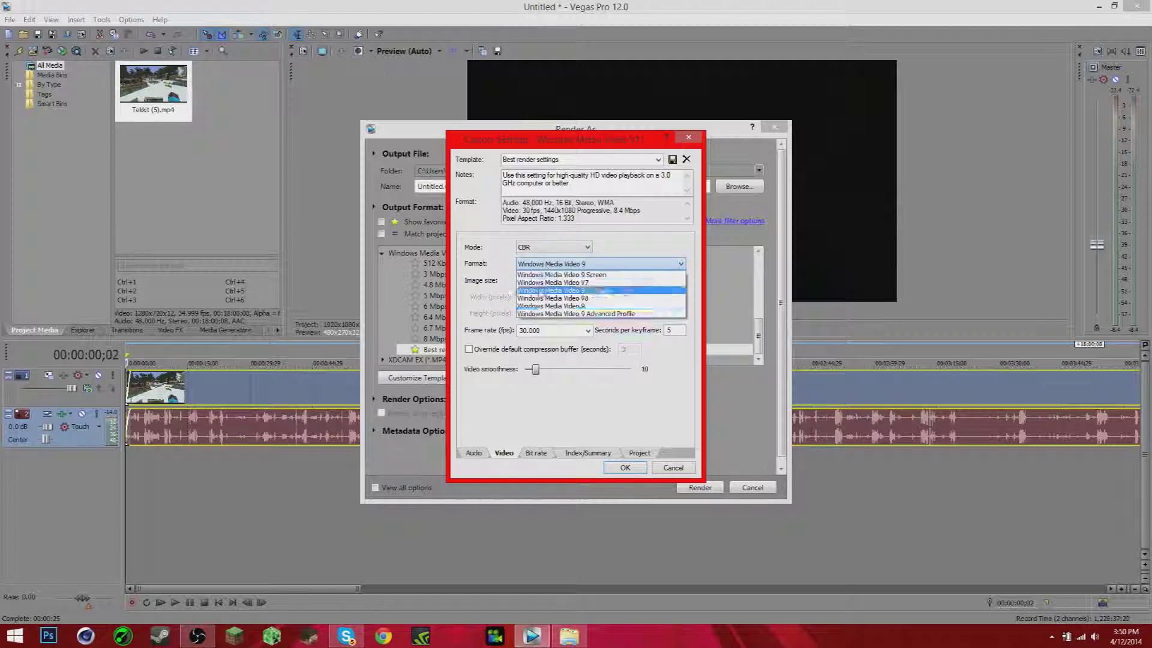
{"action": "left_click", "coordinate": [540, 306]}
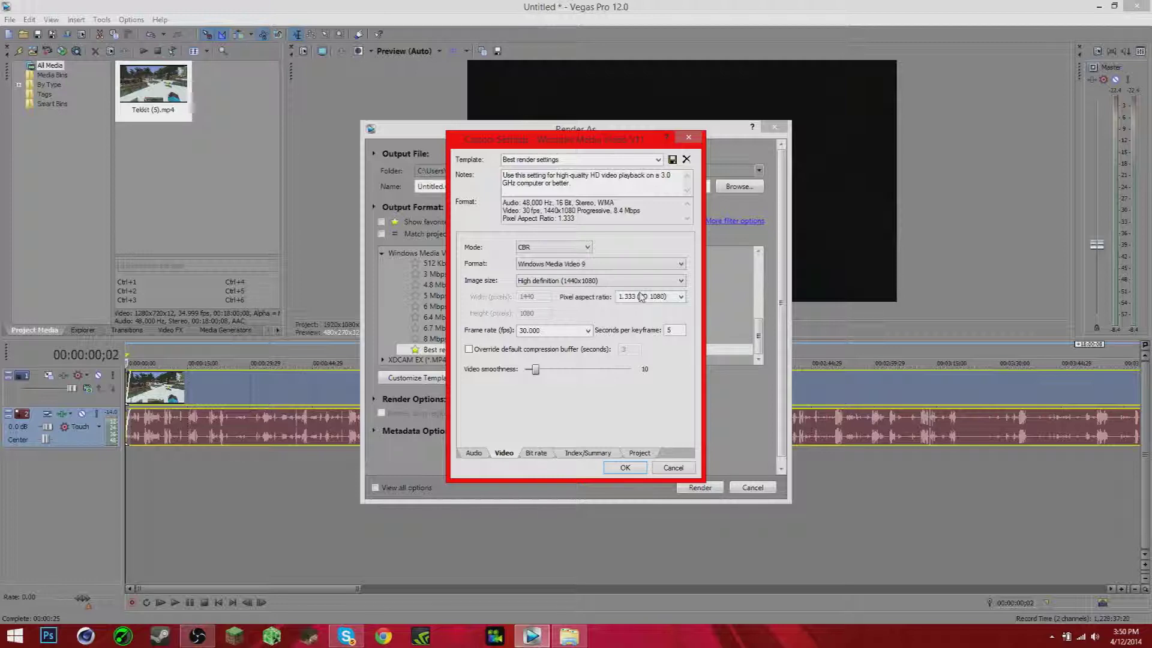
Switch the video image size to Custom and set the width to 1920 pixels.
{"action": "left_click", "coordinate": [618, 282]}
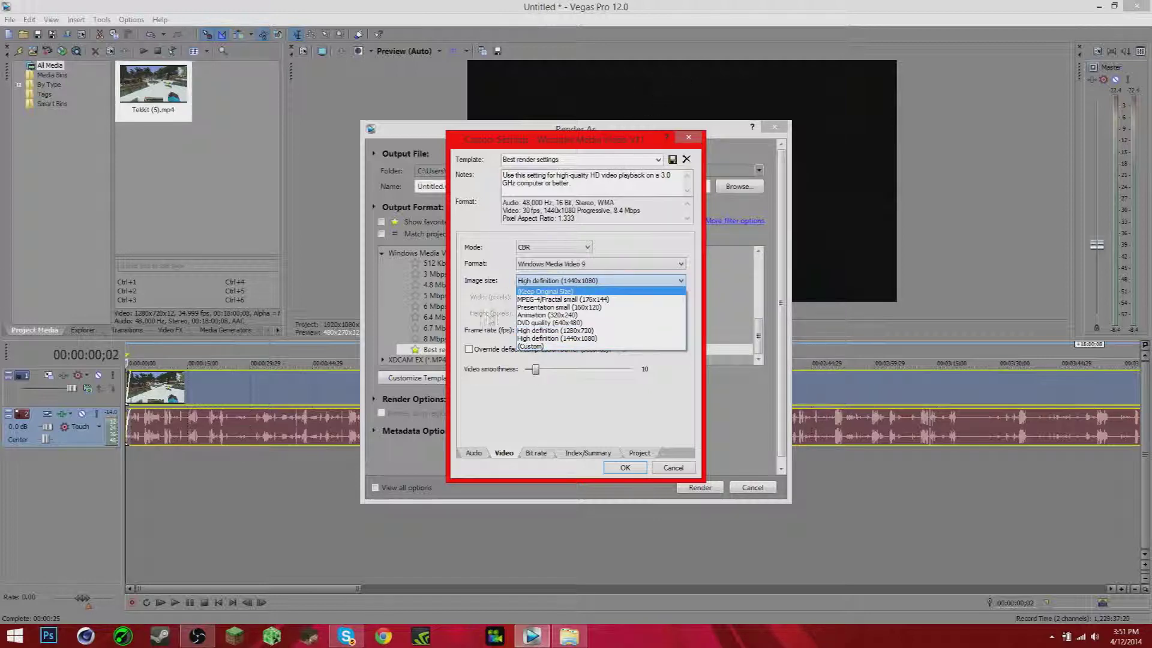
{"action": "left_click", "coordinate": [566, 347]}
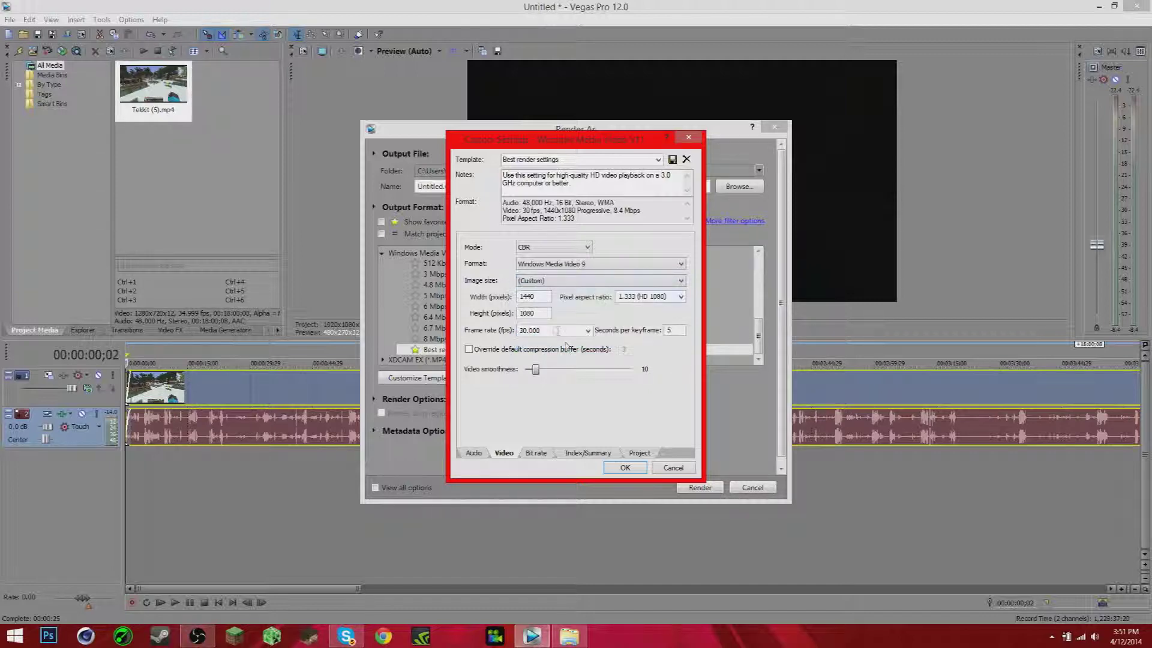
{"action": "key", "text": "Tab"}
{"action": "type", "text": "1920"}
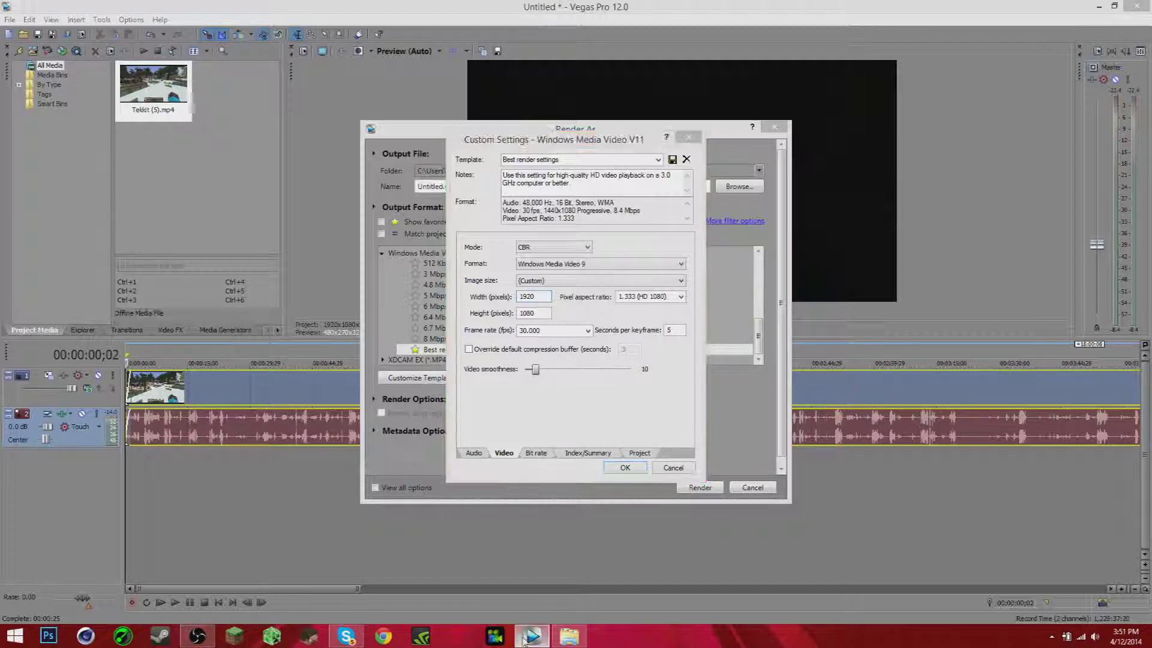
Choose a High definition image size preset, accept the template's custom settings, cancel the render setup and minimize the editor.
{"action": "left_click", "coordinate": [600, 281]}
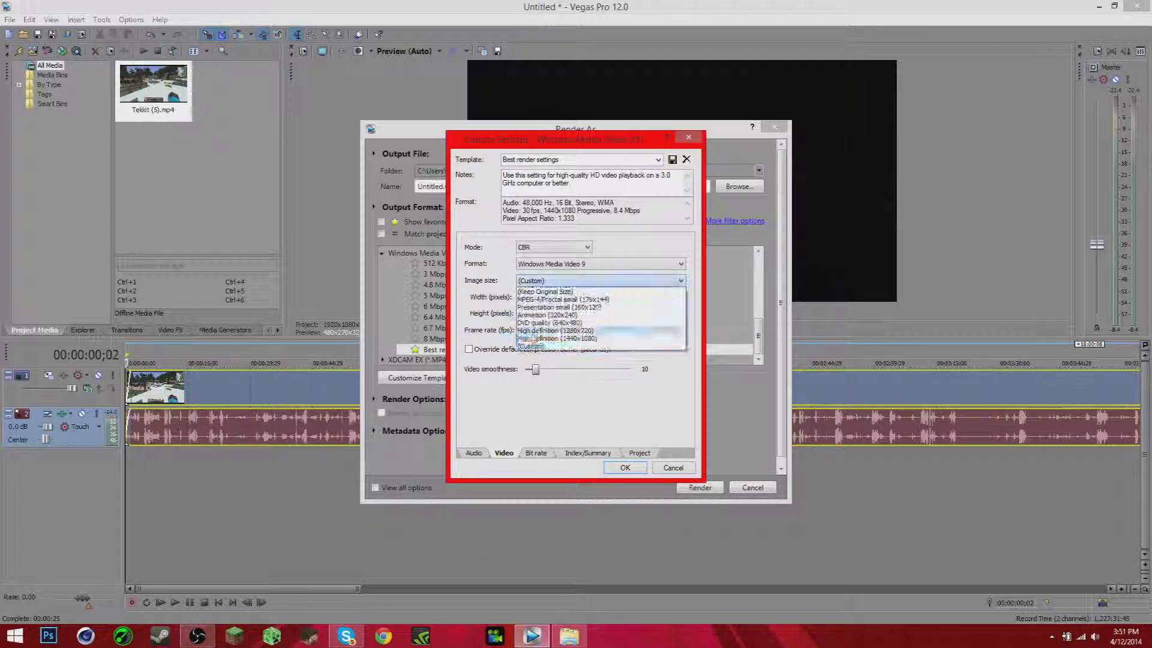
{"action": "left_click", "coordinate": [594, 330]}
{"action": "left_click", "coordinate": [625, 467]}
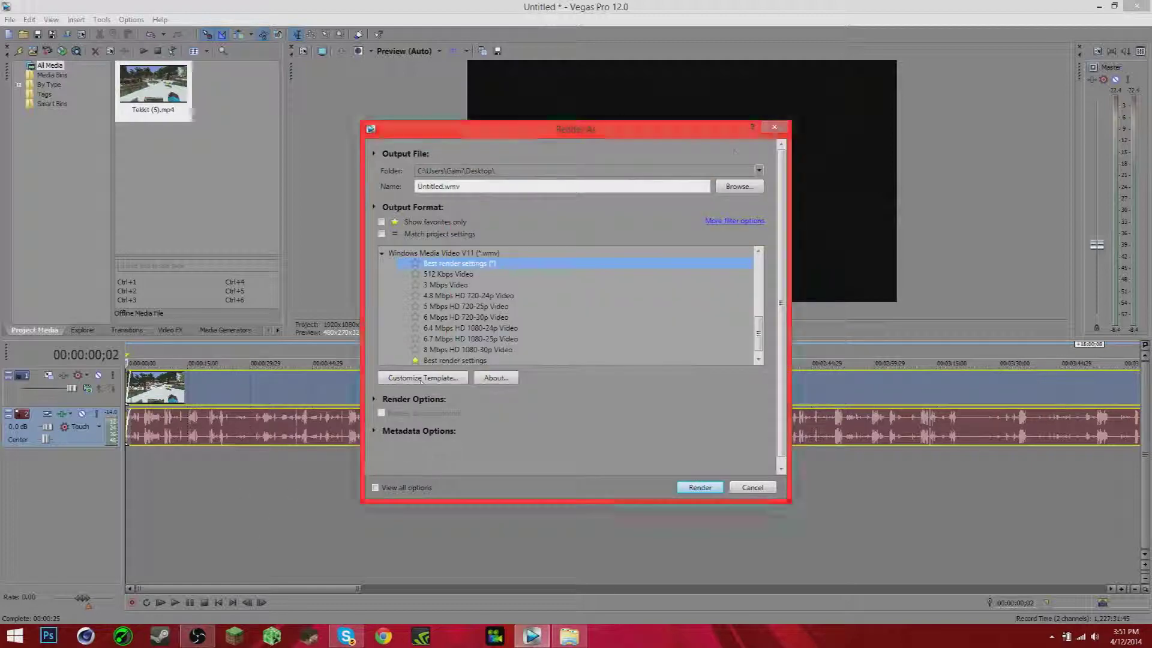
{"action": "left_click", "coordinate": [750, 486]}
{"action": "left_click", "coordinate": [1112, 6]}
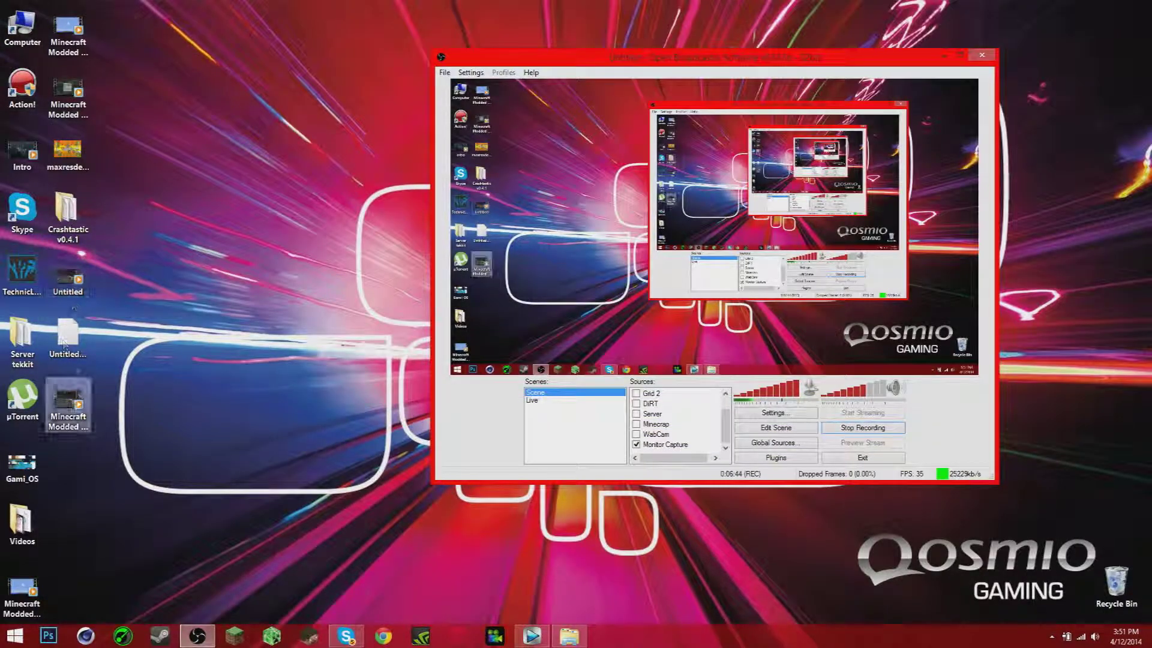
Open the rendered Untitled video from the desktop, mute it and view it in a maximized player window.
{"action": "left_click", "coordinate": [65, 285]}
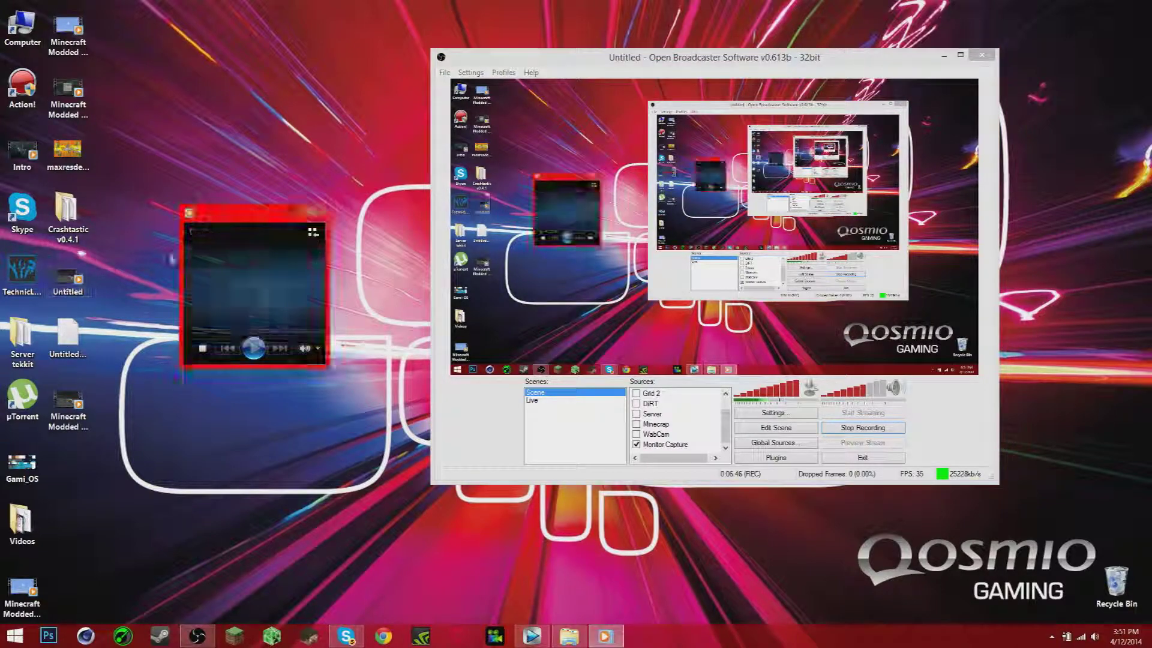
{"action": "left_click", "coordinate": [431, 422]}
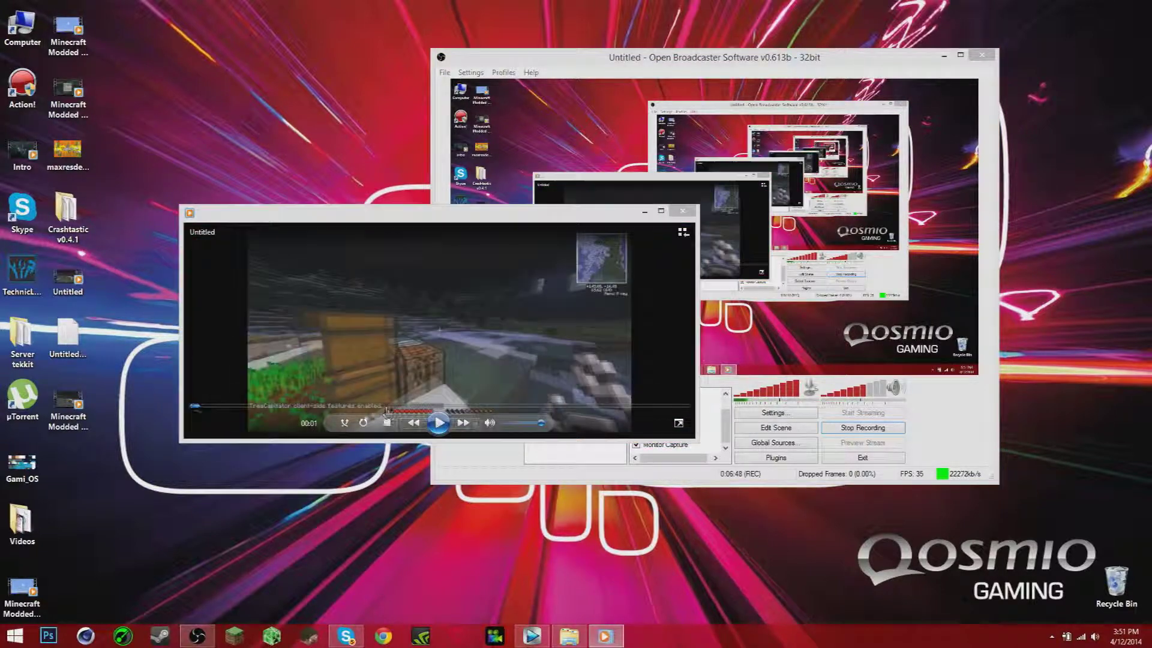
{"action": "left_click", "coordinate": [489, 422]}
{"action": "left_click_drag", "start_coordinate": [407, 208], "coordinate": [415, 222]}
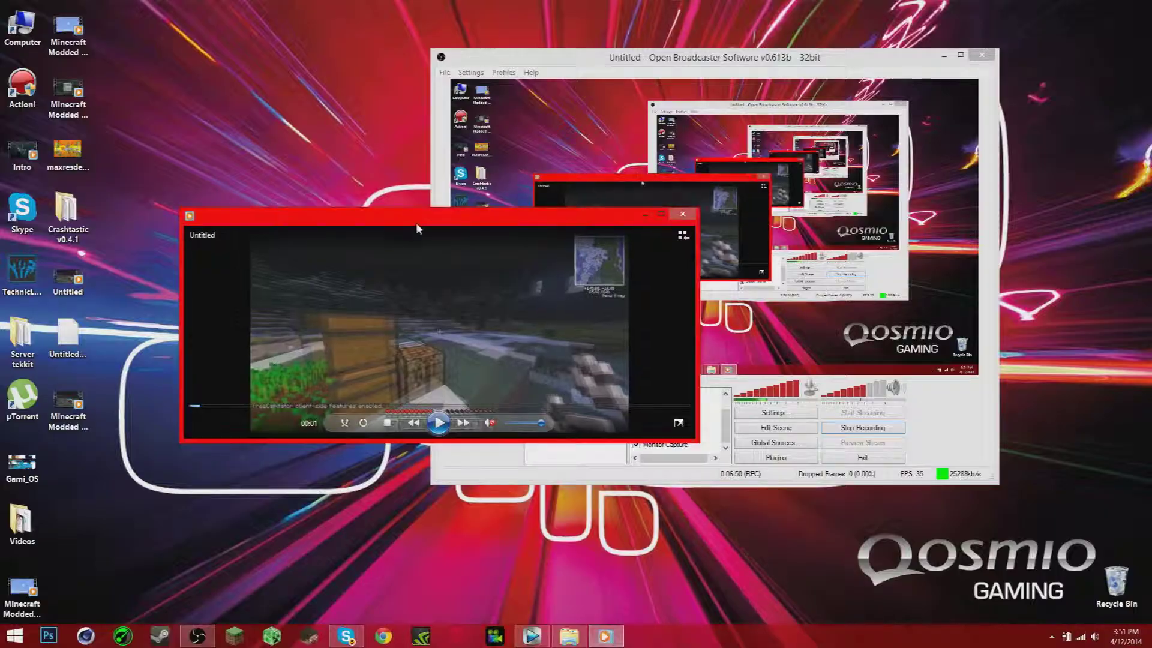
{"action": "double_click", "coordinate": [416, 222]}
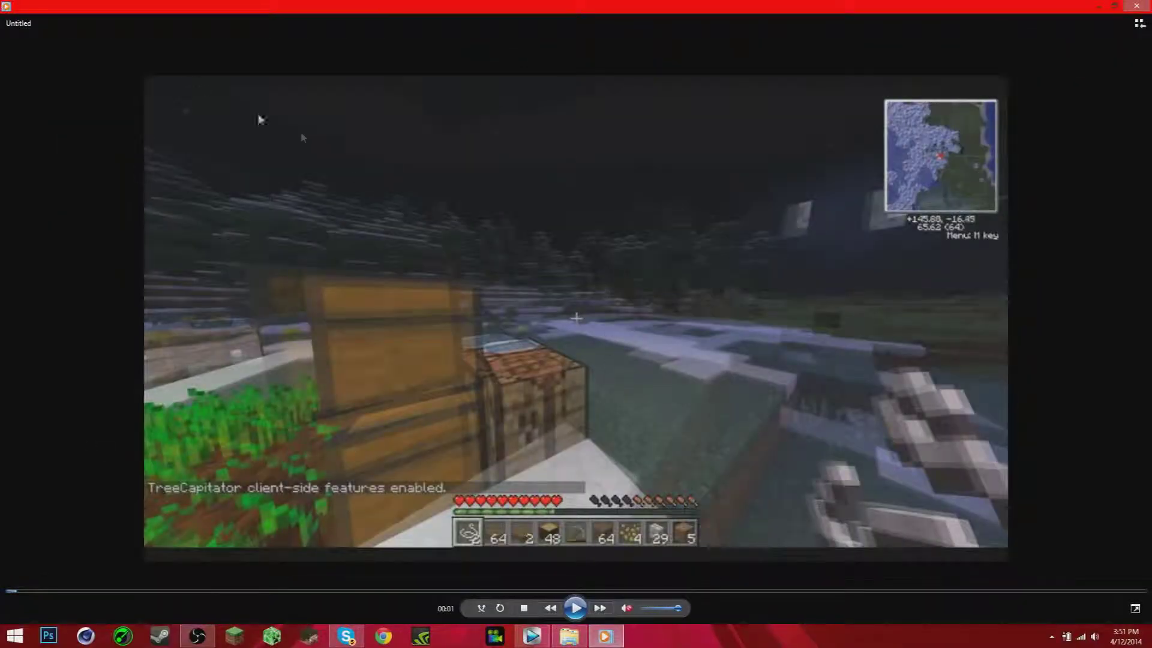
{"action": "left_click", "coordinate": [574, 608]}
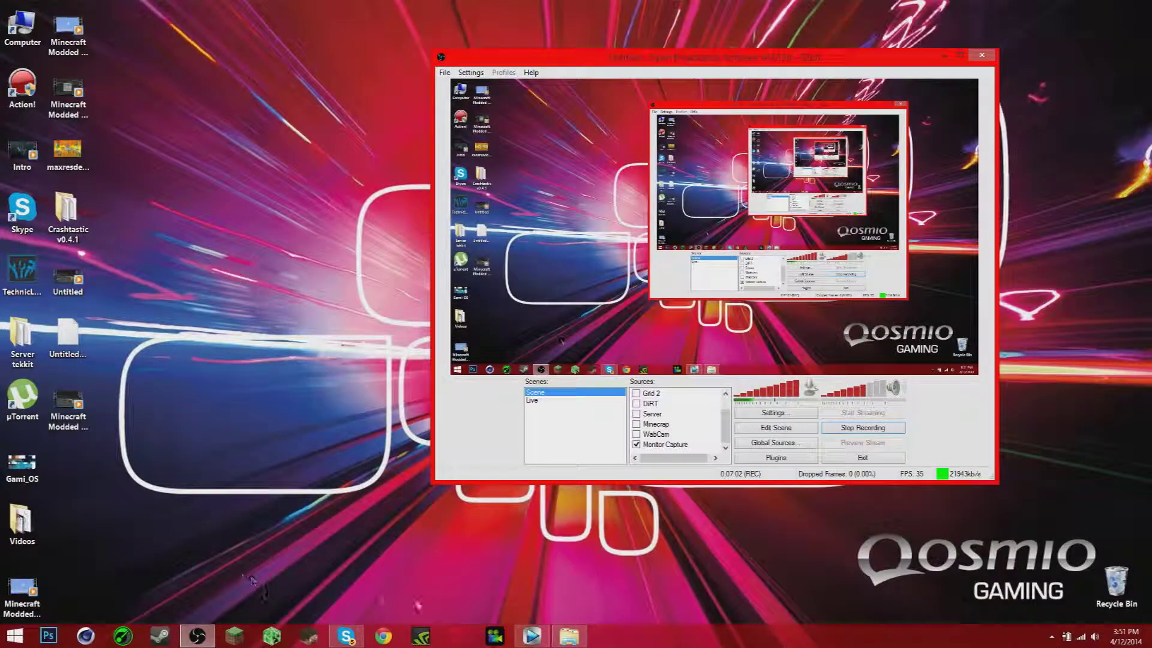
Return to Vegas Pro, check the video settings of the Best render settings template and leave the render setup.
{"action": "left_click", "coordinate": [531, 636]}
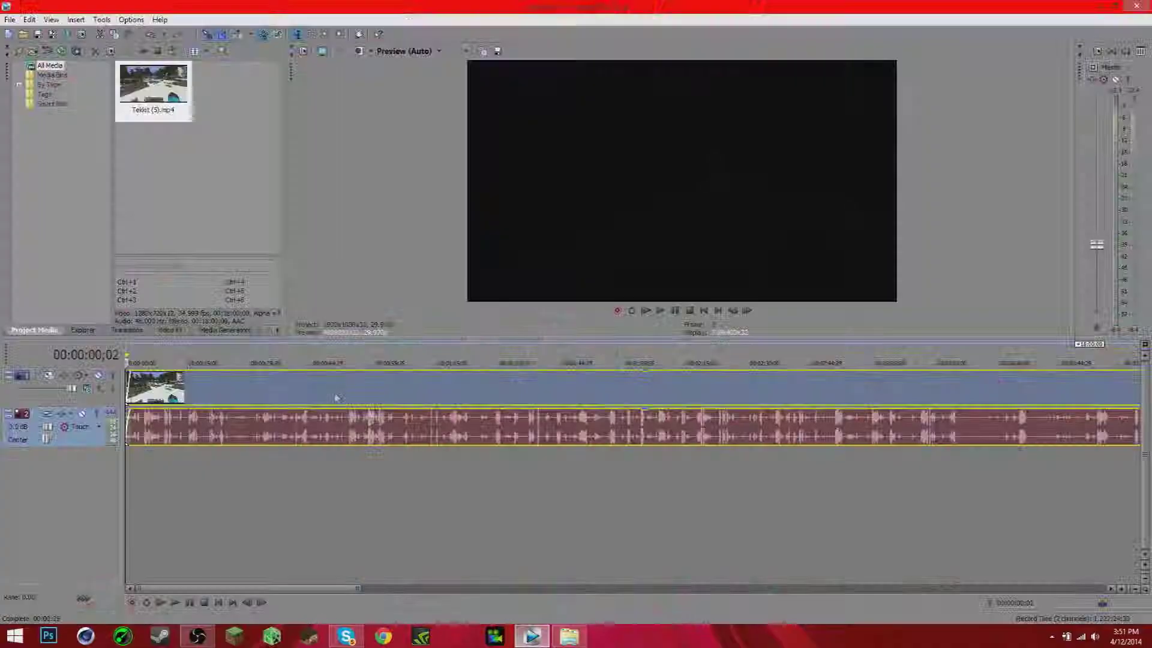
{"action": "left_click", "coordinate": [67, 34]}
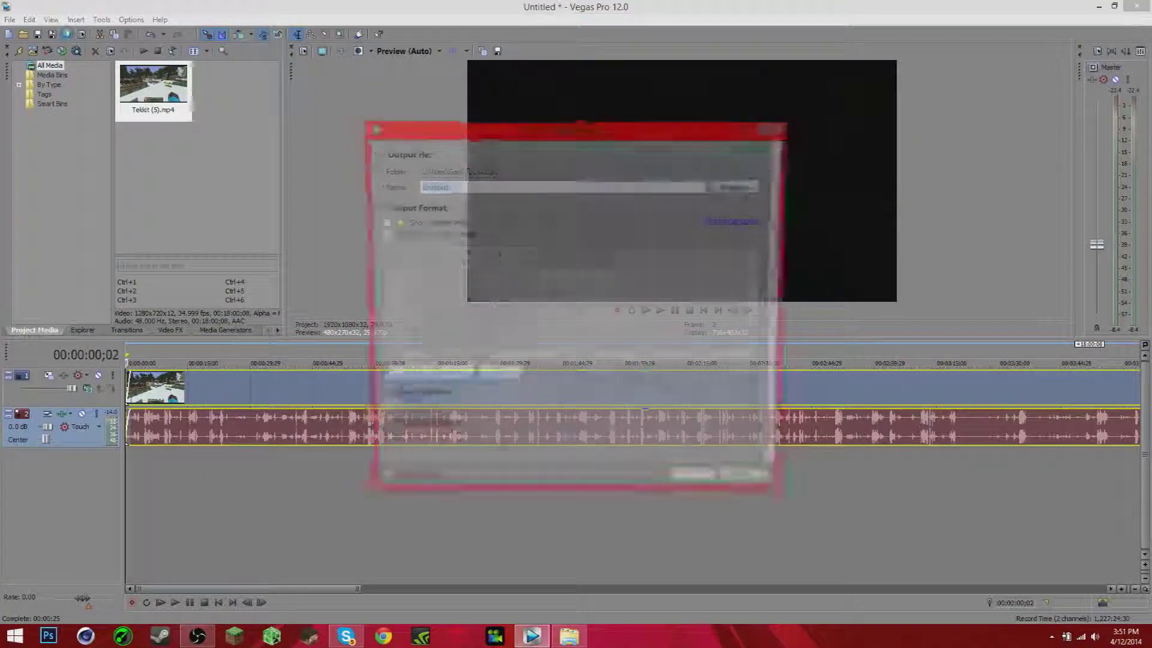
{"action": "left_click", "coordinate": [458, 377]}
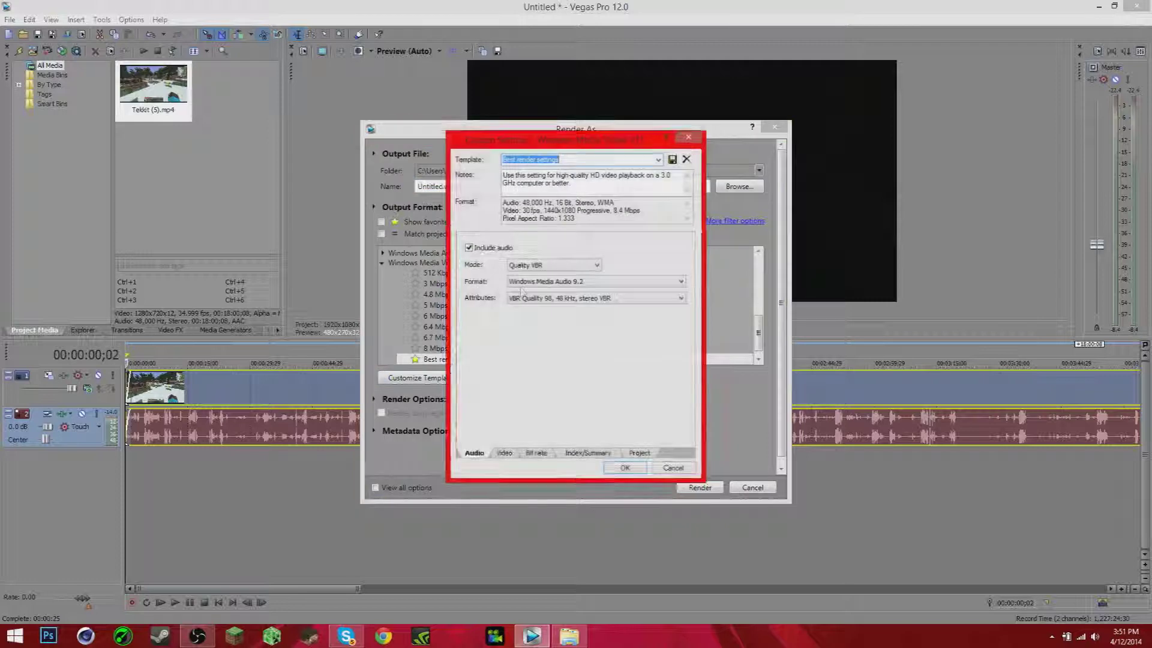
{"action": "left_click", "coordinate": [504, 453]}
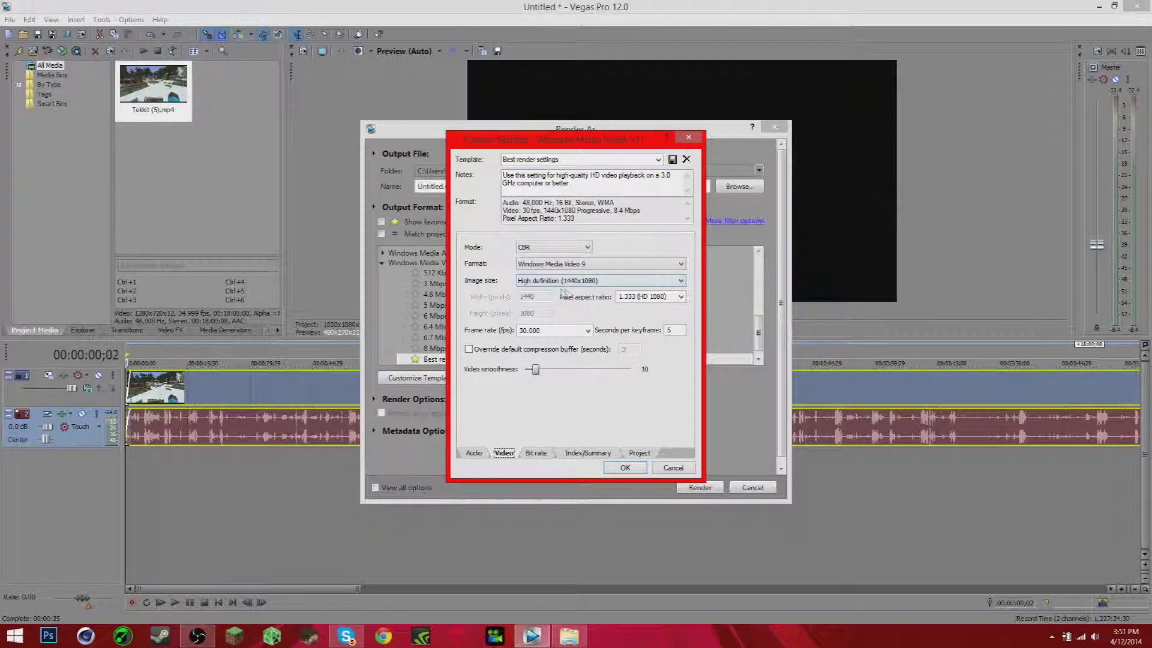
{"action": "left_click", "coordinate": [625, 467]}
{"action": "left_click", "coordinate": [752, 487]}
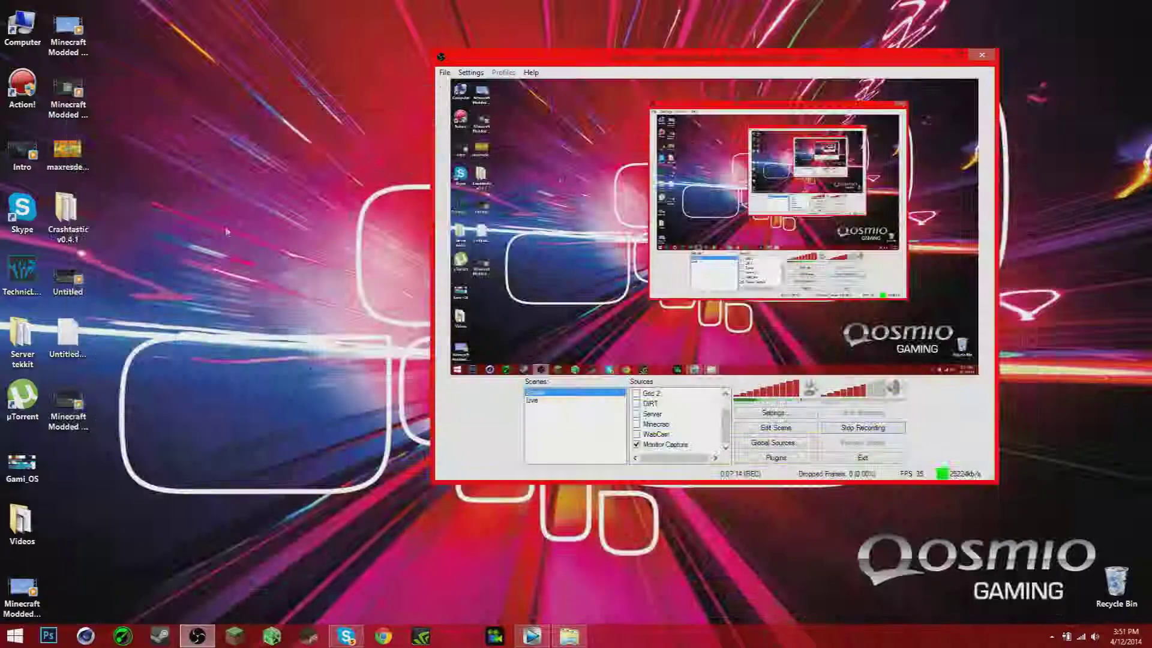
Play Minecraft Modded - Tekkit Lite [Ep.3].mp4 from the desktop maximized and in full screen, and close the player.
{"action": "double_click", "coordinate": [70, 411]}
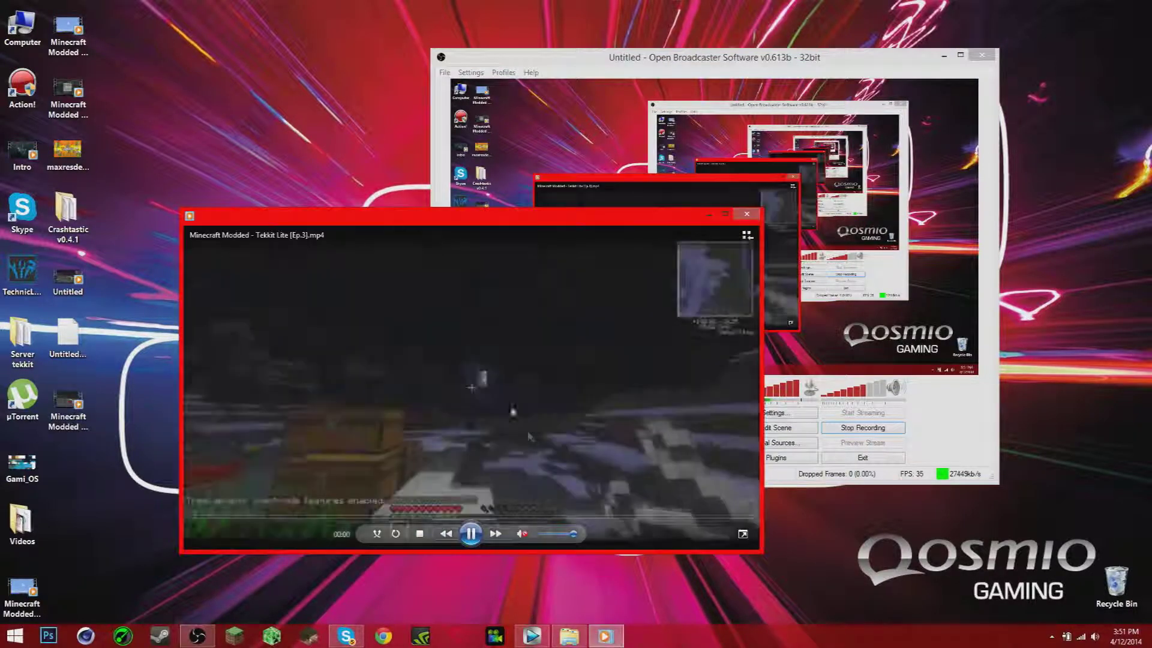
{"action": "left_click_drag", "start_coordinate": [422, 223], "coordinate": [396, 6]}
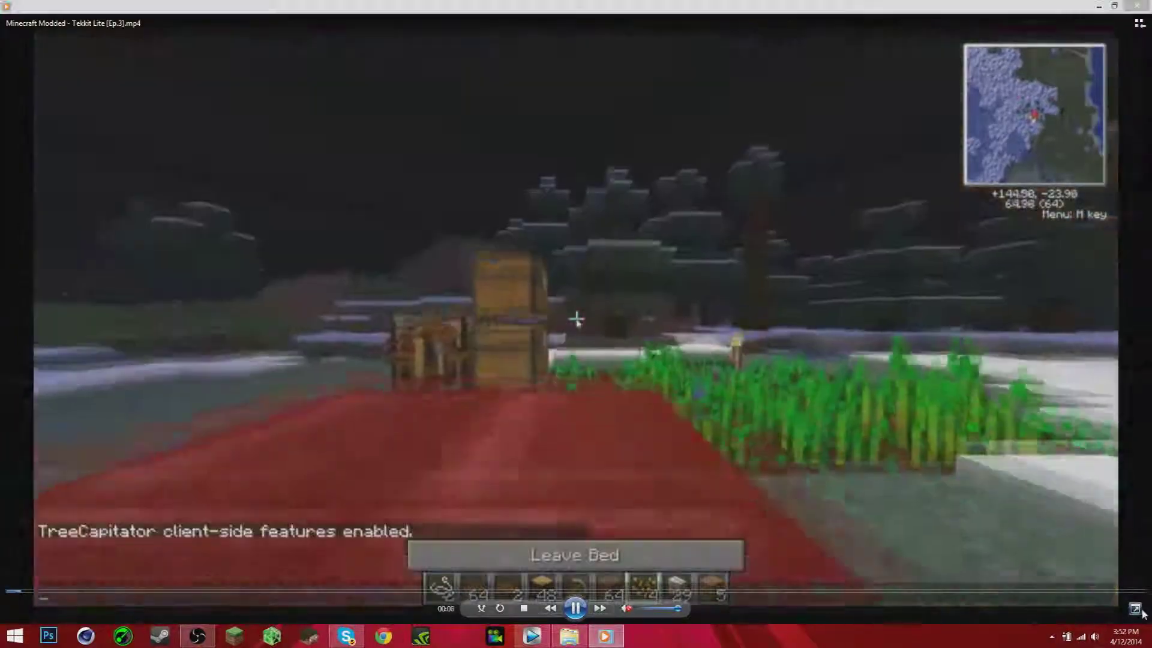
{"action": "double_click", "coordinate": [654, 362]}
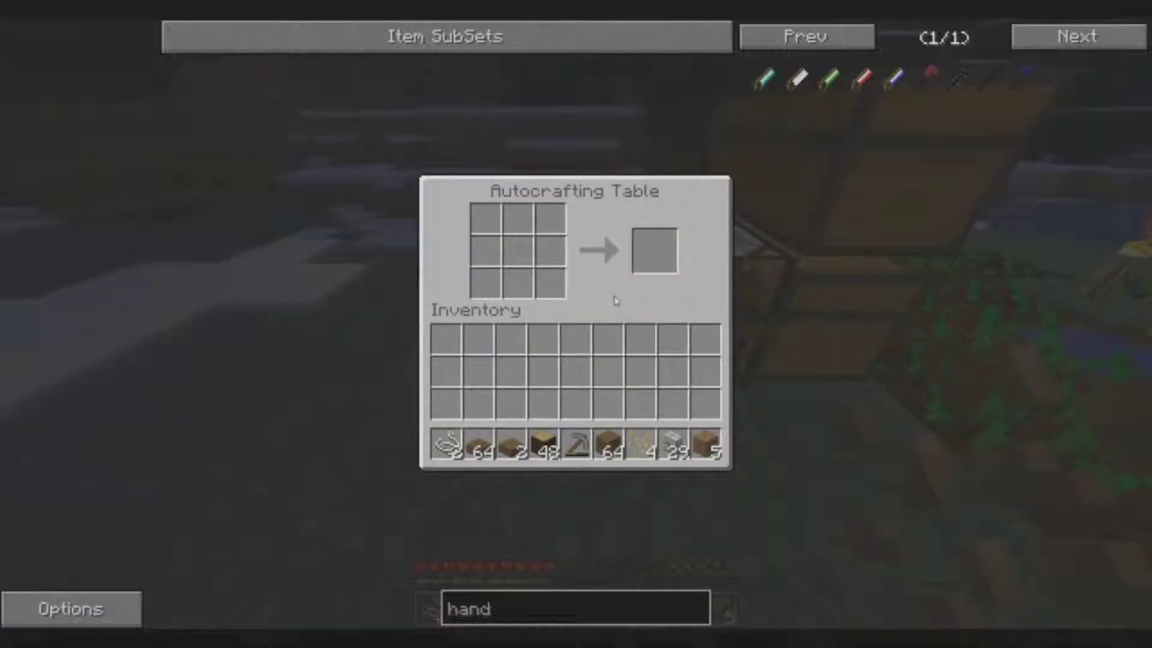
{"action": "mouse_move", "coordinate": [974, 447]}
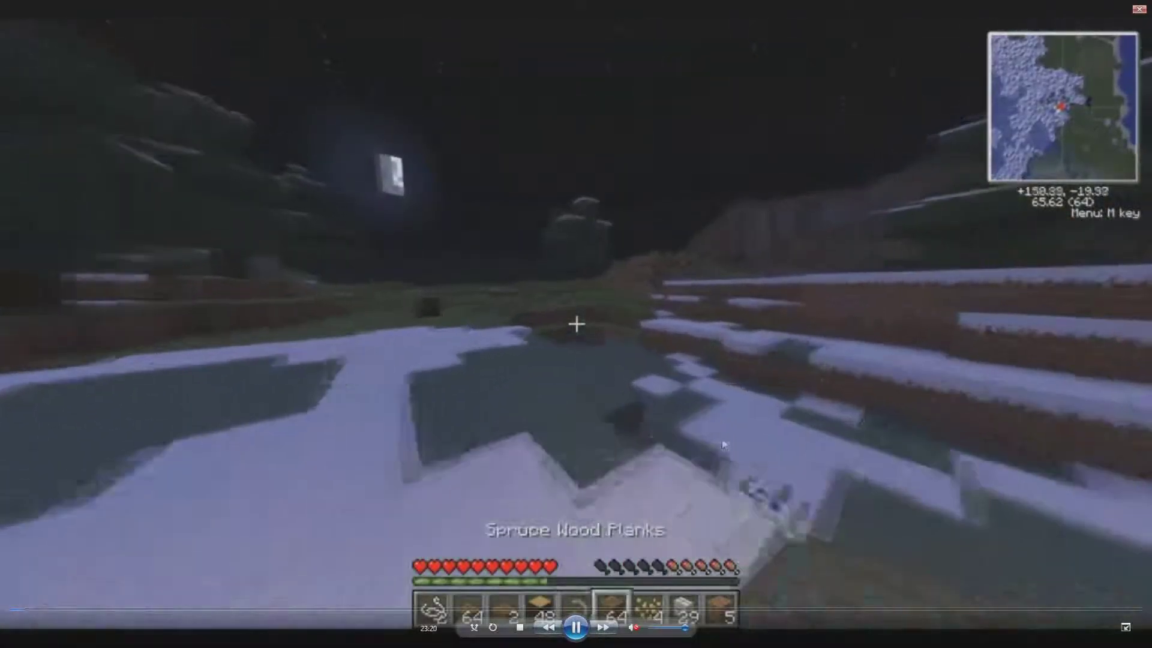
{"action": "double_click", "coordinate": [717, 445]}
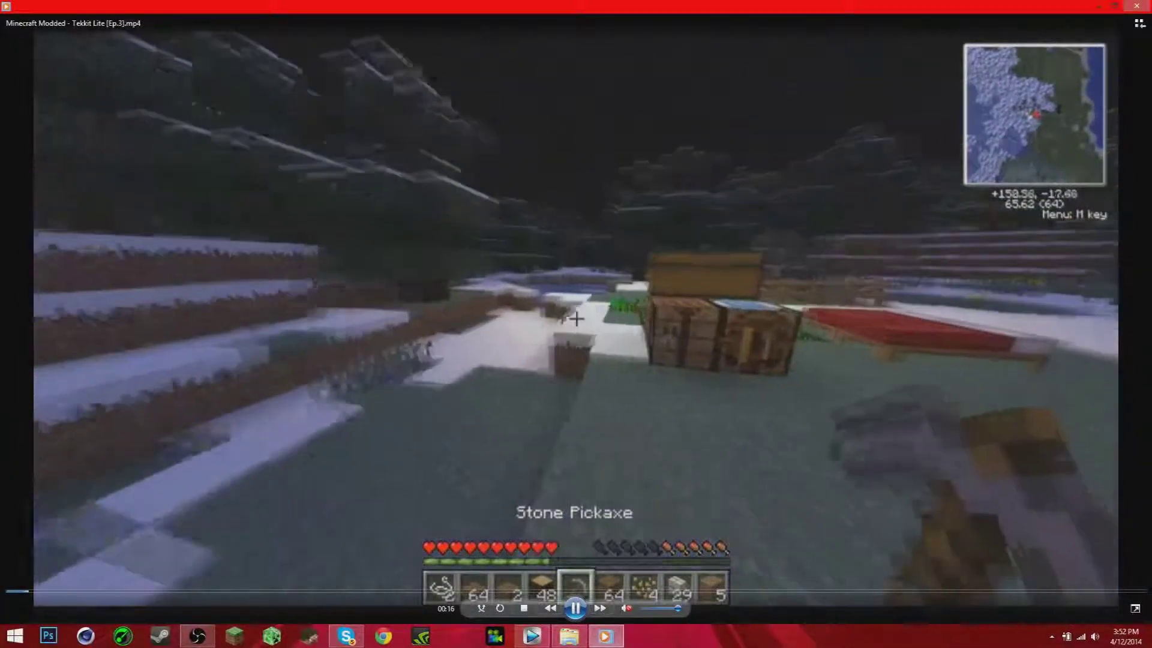
{"action": "mouse_move", "coordinate": [1148, 3]}
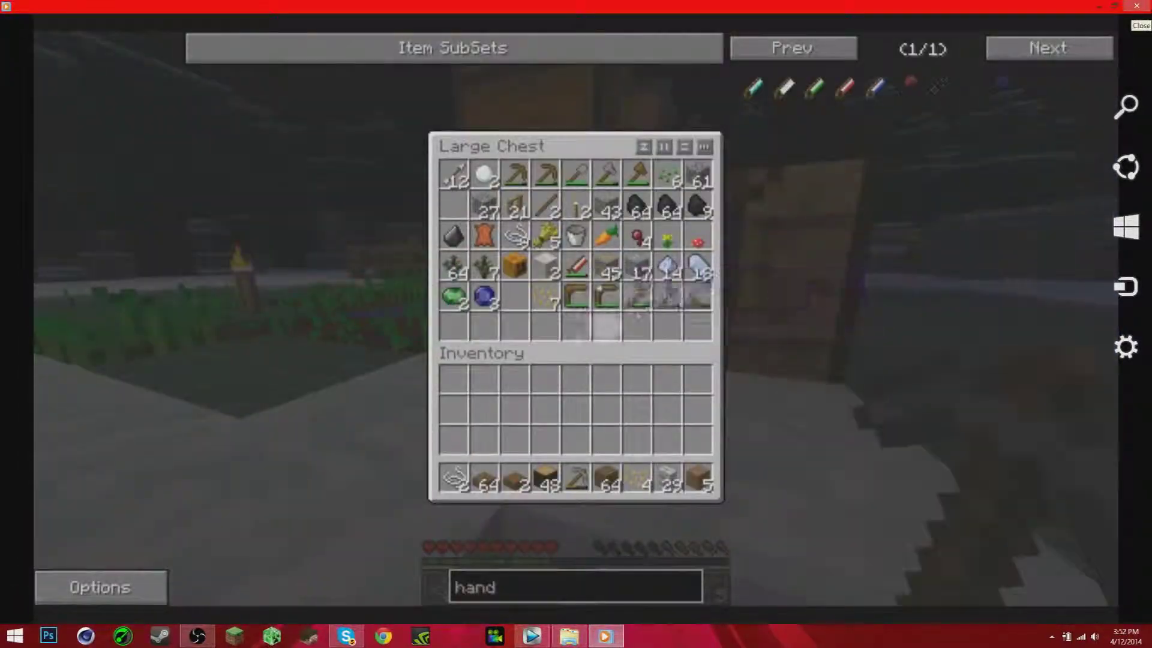
{"action": "key", "text": "alt+F4"}
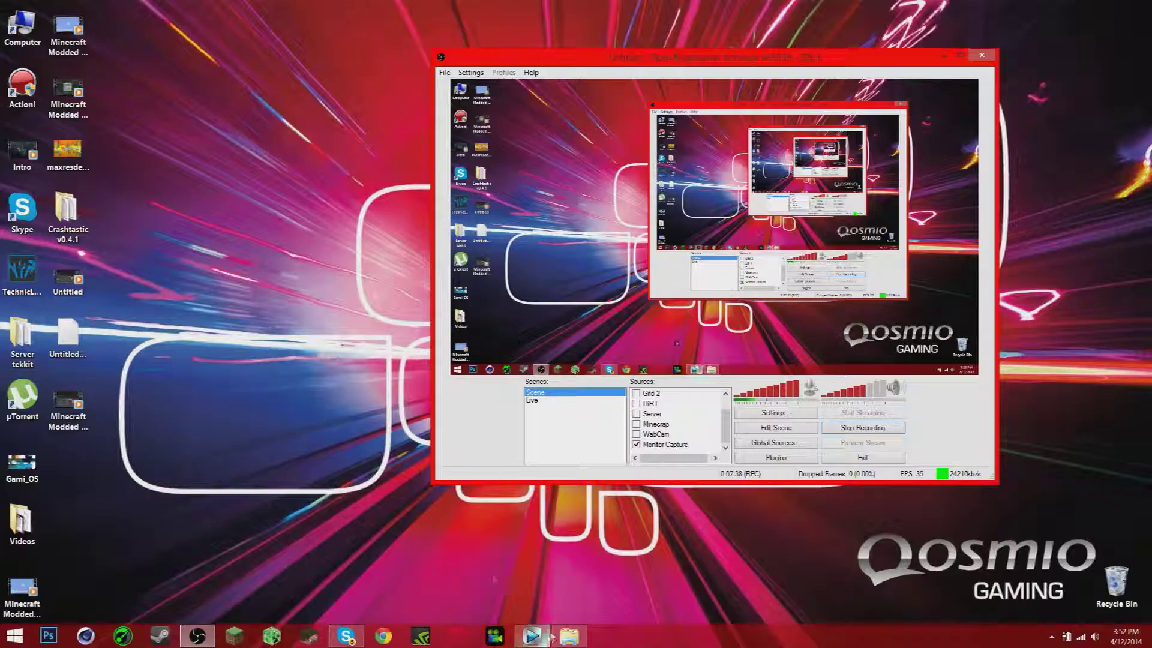
Return to Vegas Pro, reopen the Best render settings template's video settings and choose the 1.333 (HD 1080) pixel aspect ratio.
{"action": "left_click", "coordinate": [531, 636]}
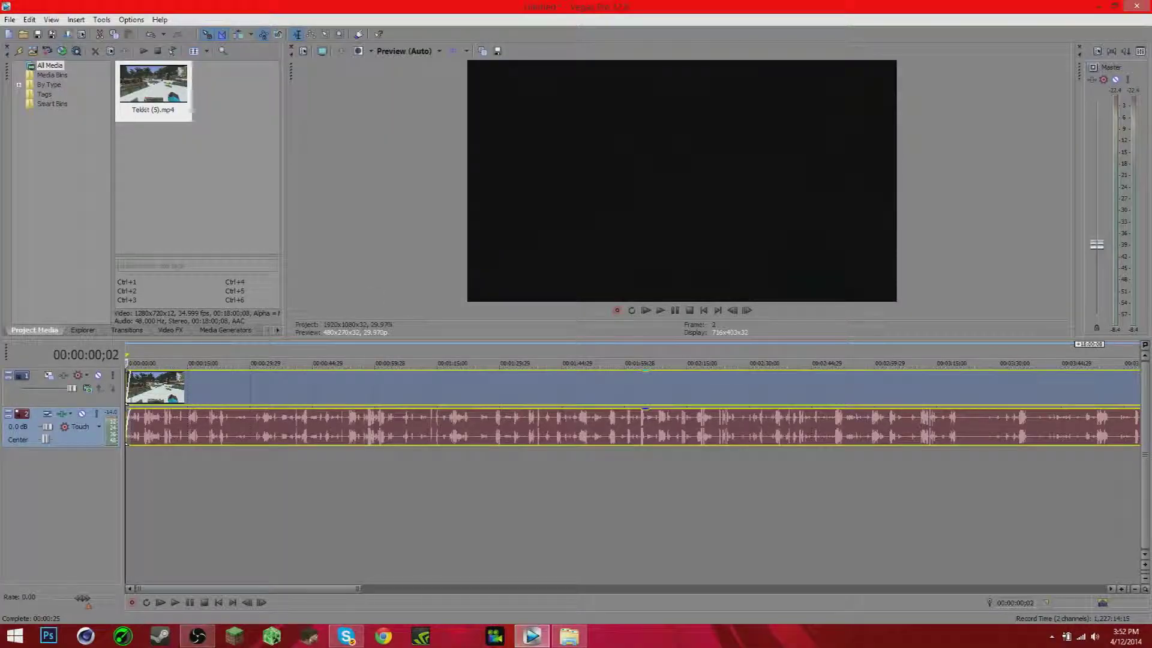
{"action": "left_click", "coordinate": [67, 35]}
{"action": "left_click", "coordinate": [431, 378]}
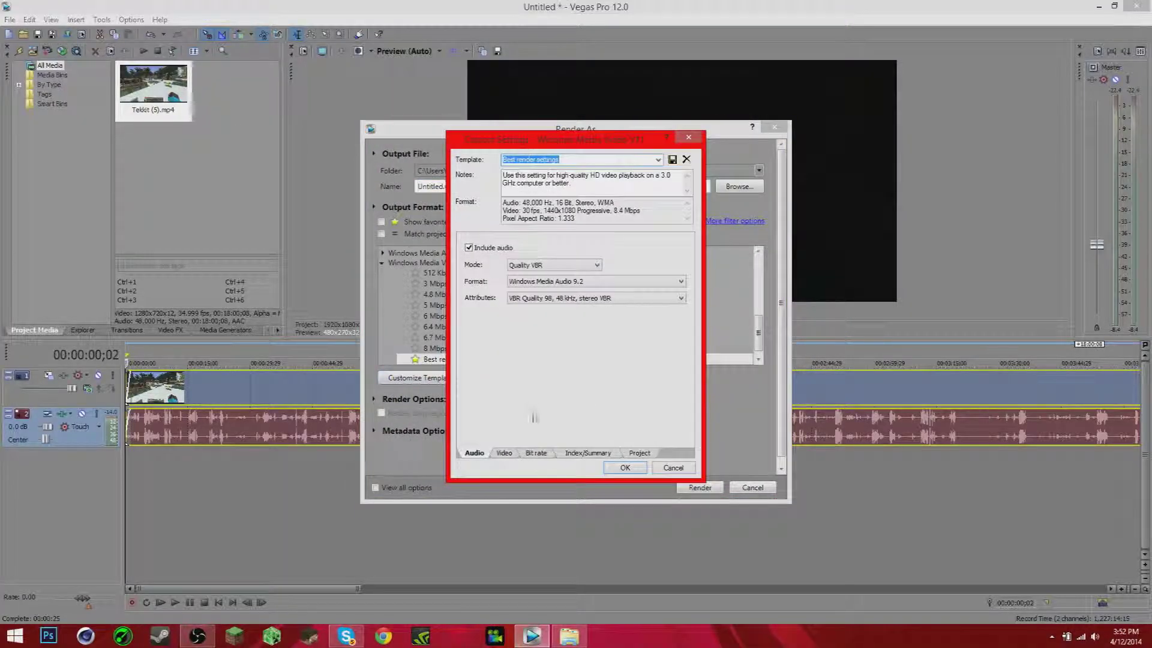
{"action": "left_click", "coordinate": [504, 453]}
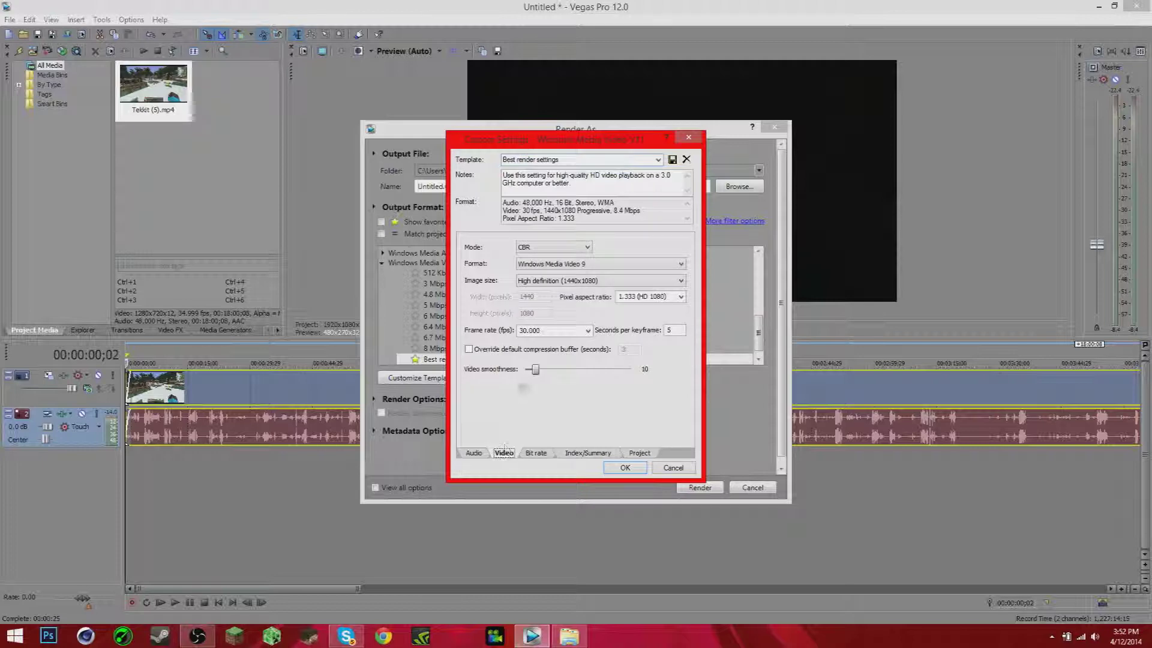
{"action": "left_click", "coordinate": [679, 297]}
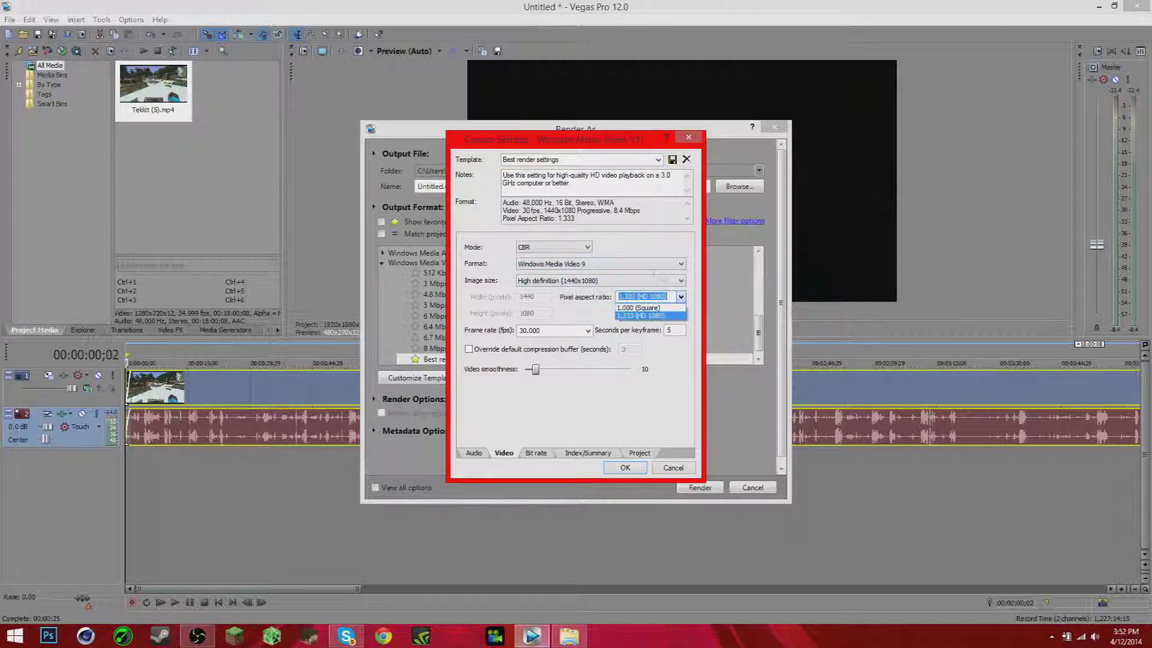
{"action": "left_click", "coordinate": [625, 316]}
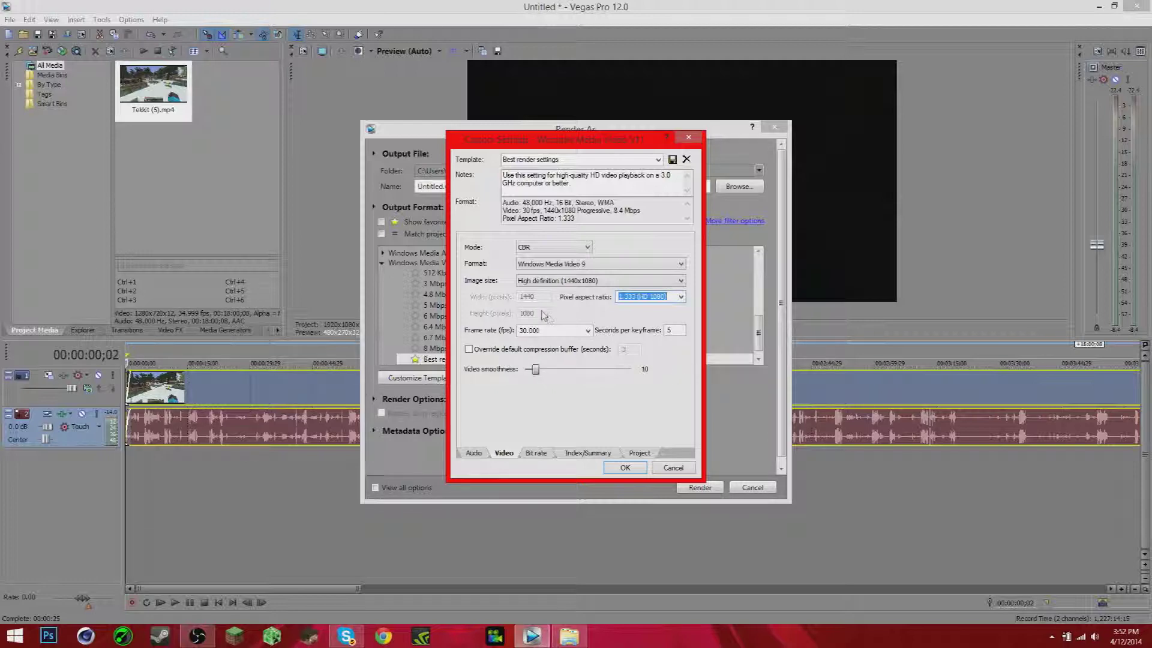
Review the frame rate options and set the template's frame rate to 30.000 fps.
{"action": "left_click", "coordinate": [587, 330]}
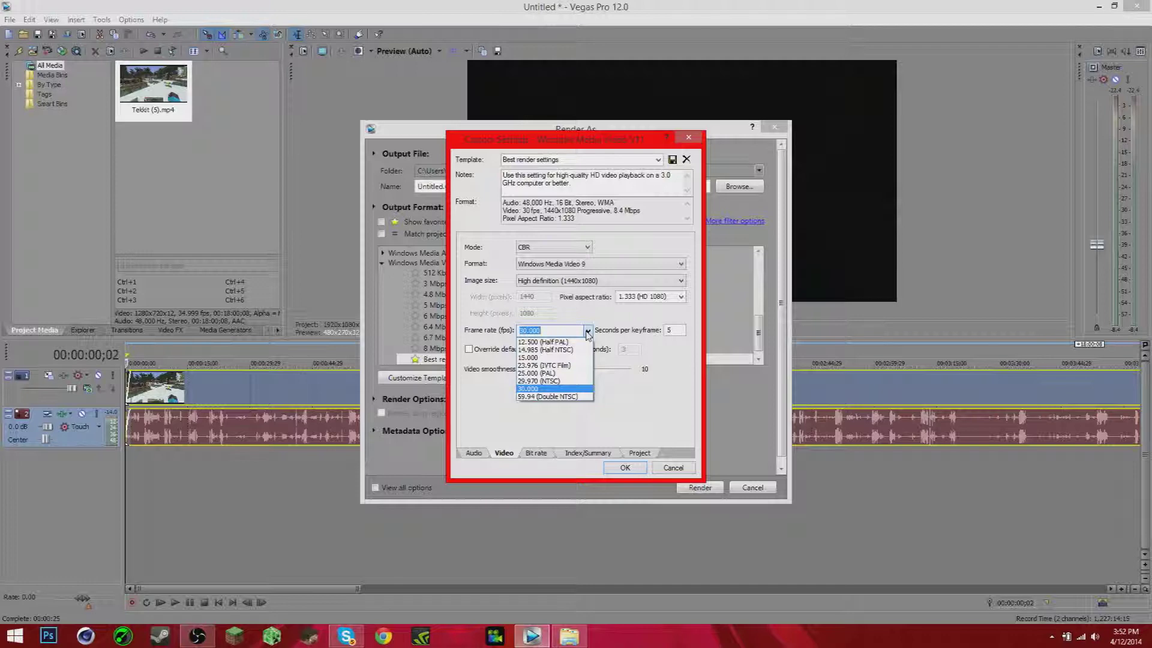
{"action": "left_click", "coordinate": [587, 332]}
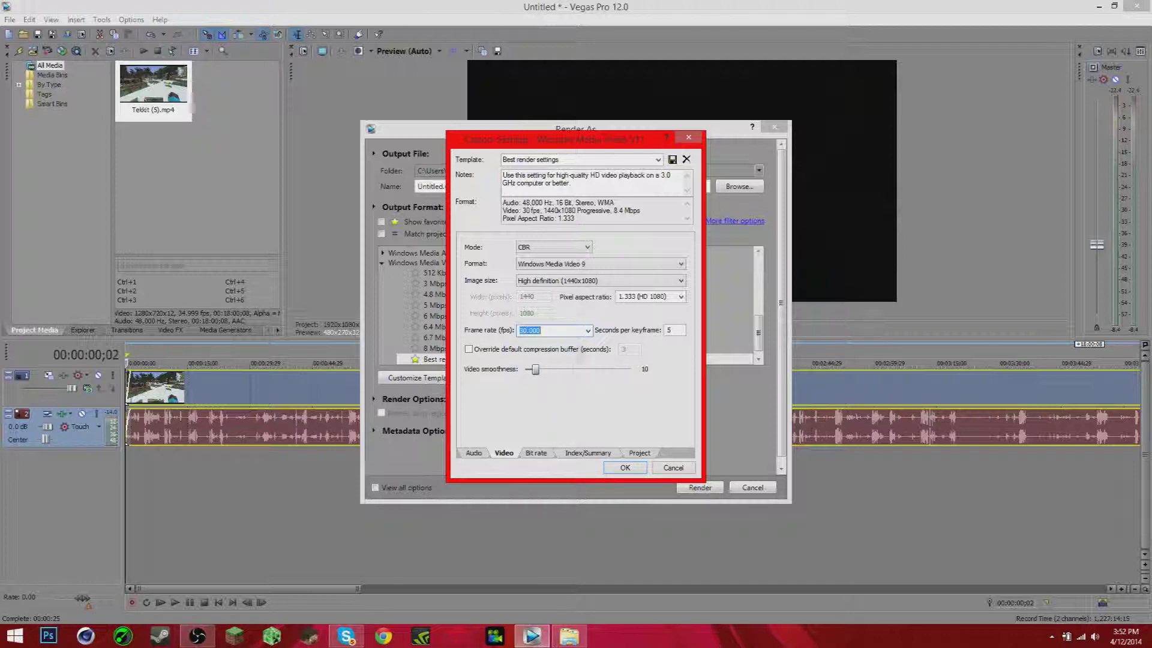
{"action": "left_click", "coordinate": [588, 331]}
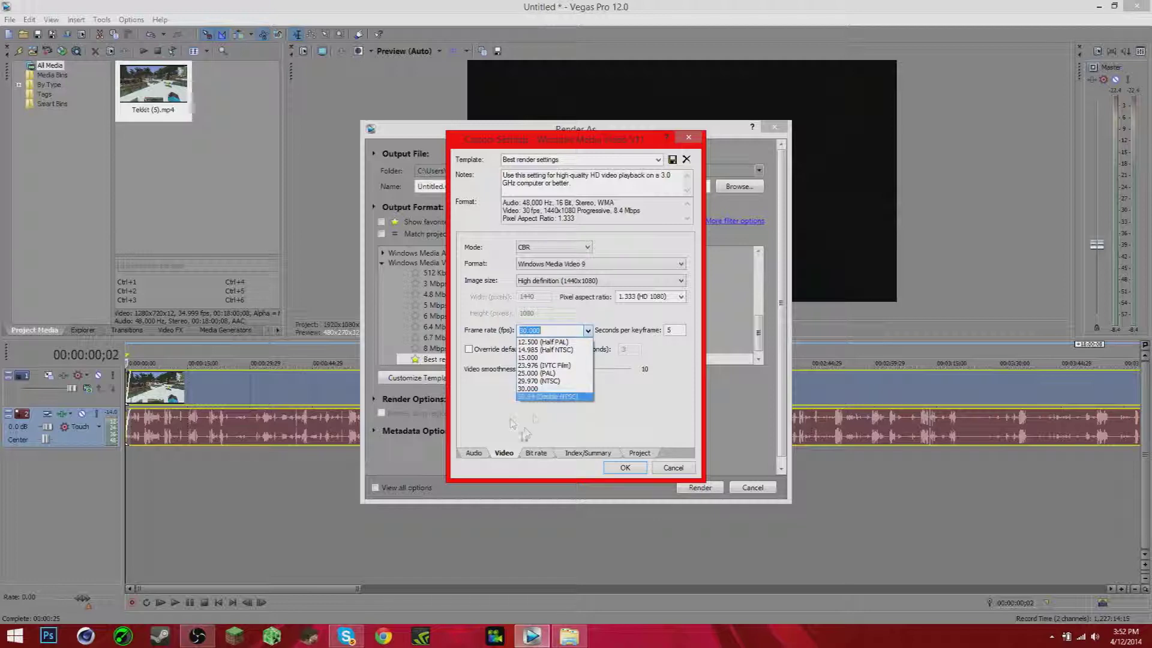
{"action": "left_click", "coordinate": [527, 388]}
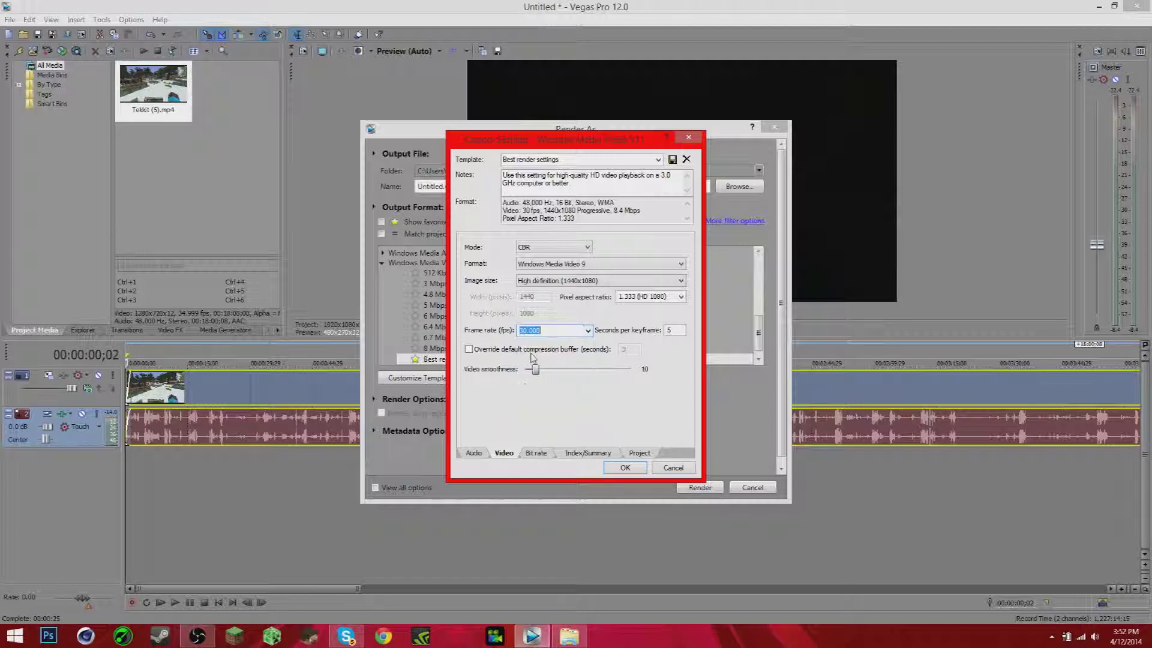
{"action": "left_click", "coordinate": [588, 331]}
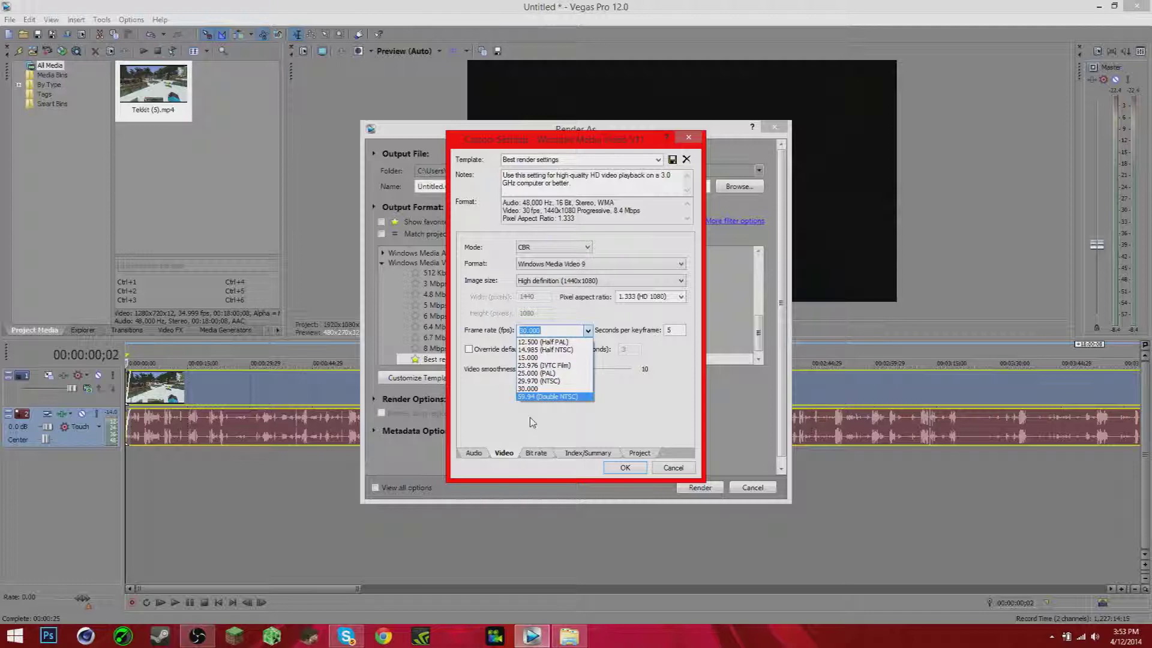
{"action": "left_click", "coordinate": [561, 331]}
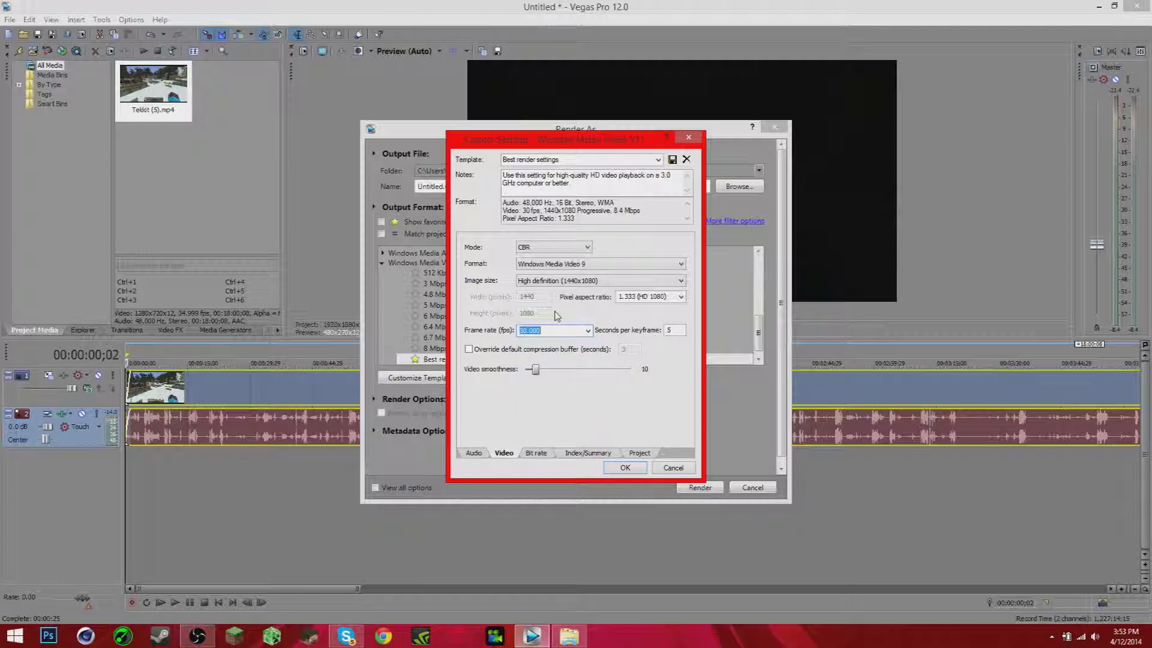
{"action": "left_click", "coordinate": [588, 331]}
{"action": "key", "text": "Up"}
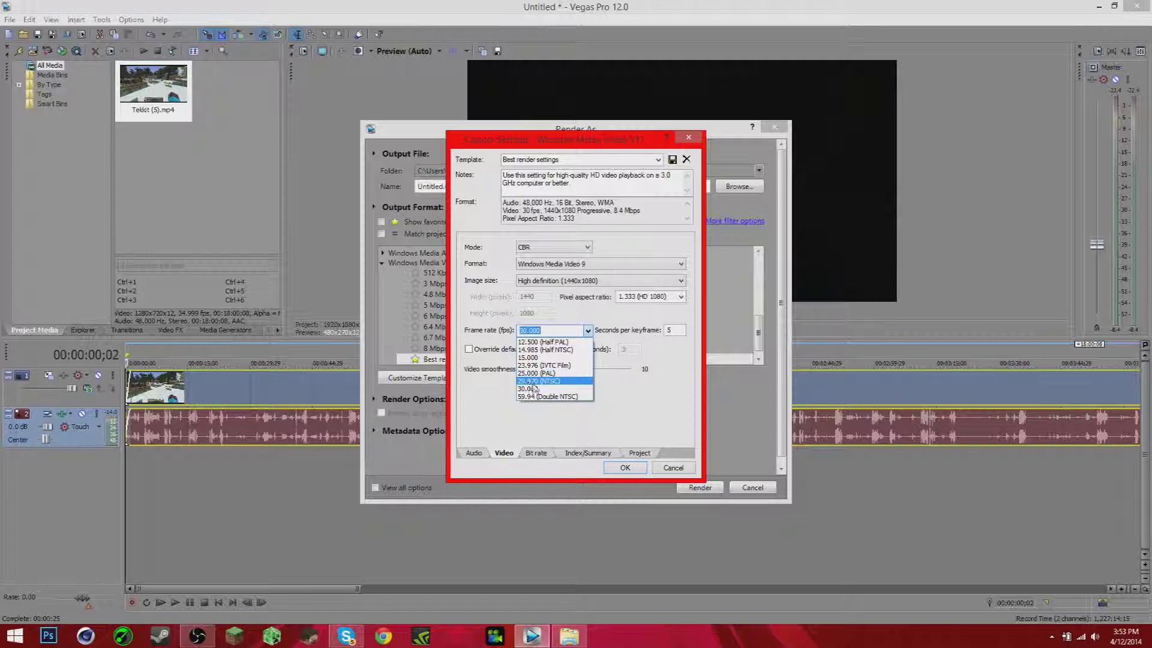
{"action": "left_click", "coordinate": [534, 389]}
{"action": "left_click", "coordinate": [588, 331]}
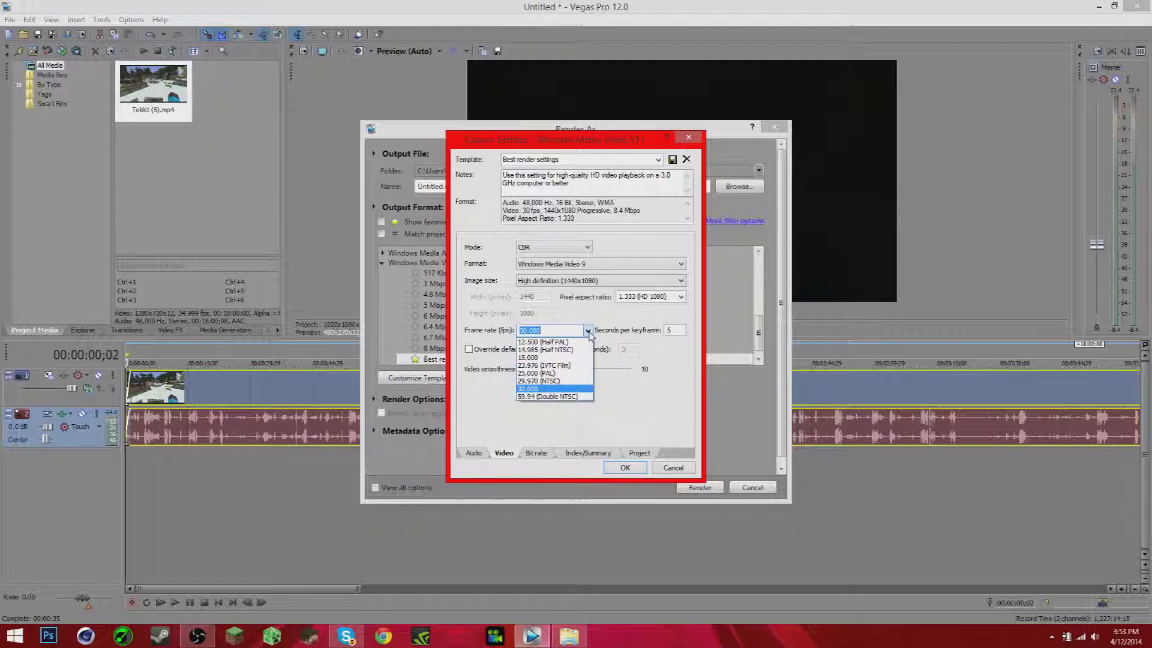
{"action": "left_click", "coordinate": [532, 394]}
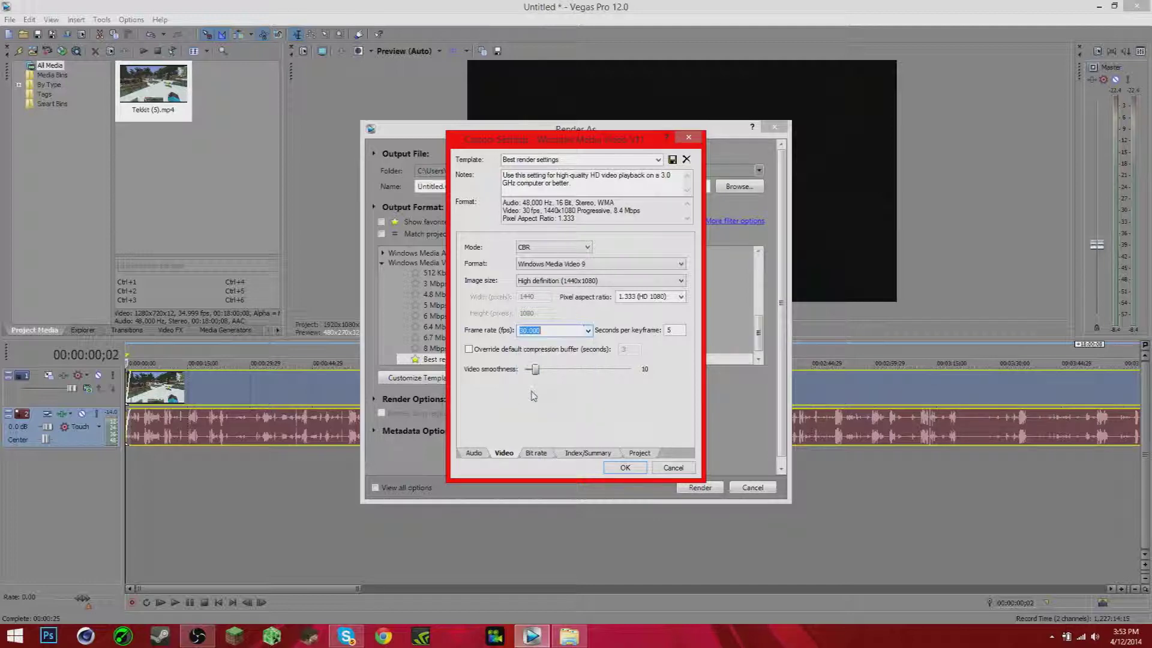
{"action": "right_click", "coordinate": [526, 640]}
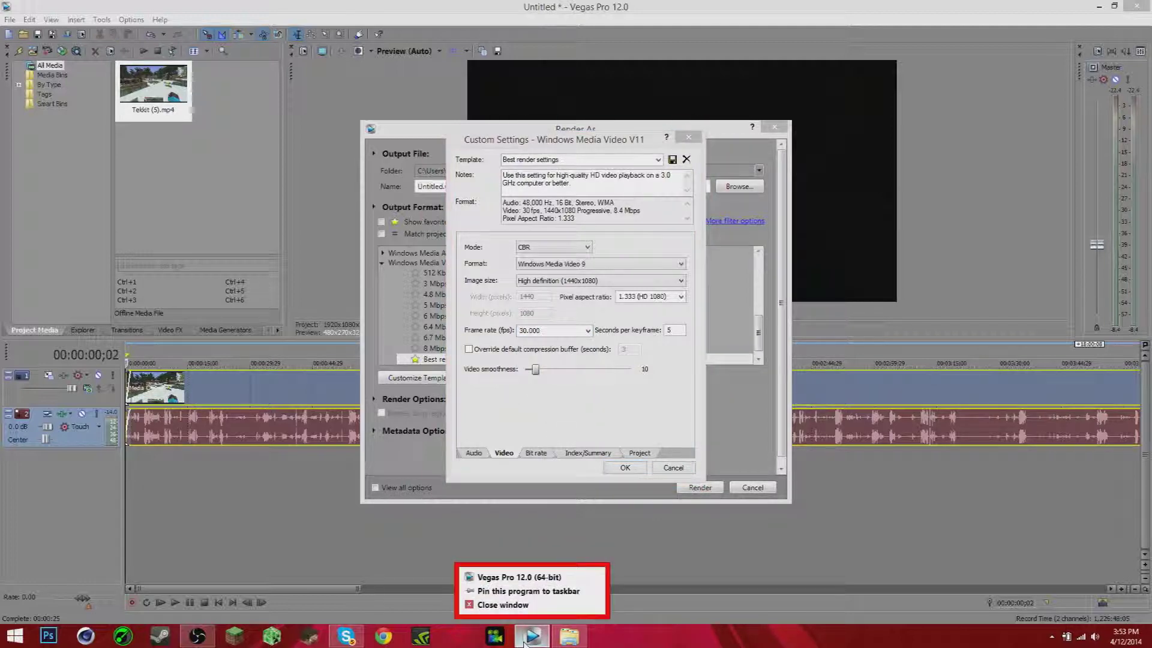
Return to Vegas Pro, accept the Best render settings template's video settings and leave the render setup.
{"action": "left_click", "coordinate": [532, 636]}
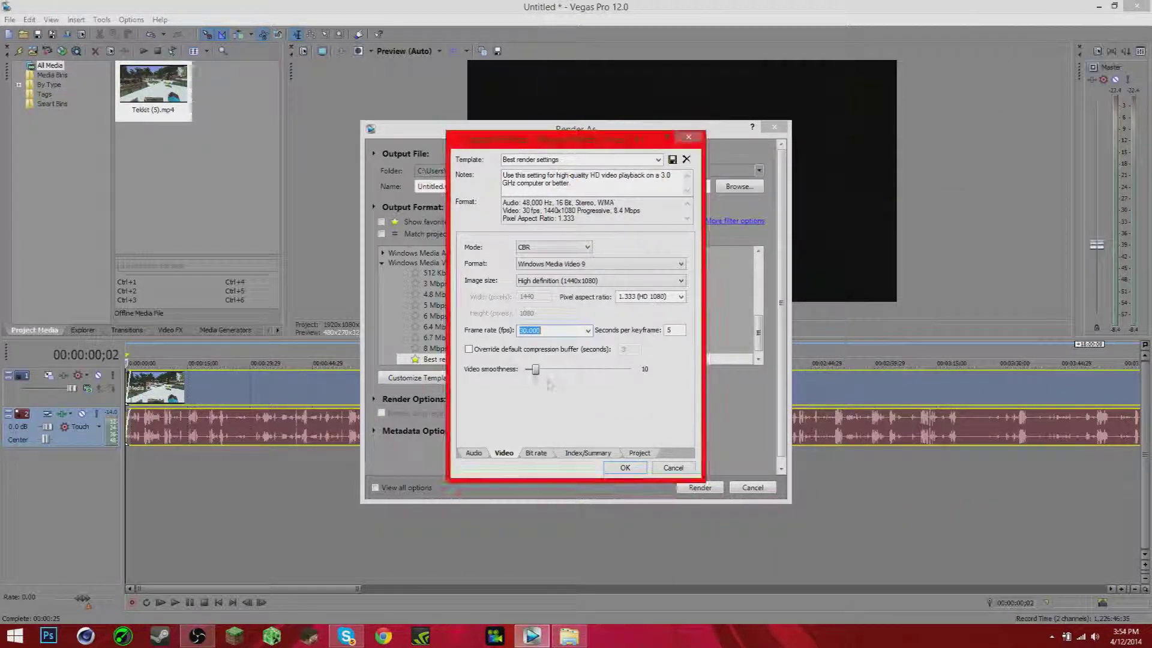
{"action": "left_click", "coordinate": [624, 468]}
{"action": "left_click", "coordinate": [752, 487]}
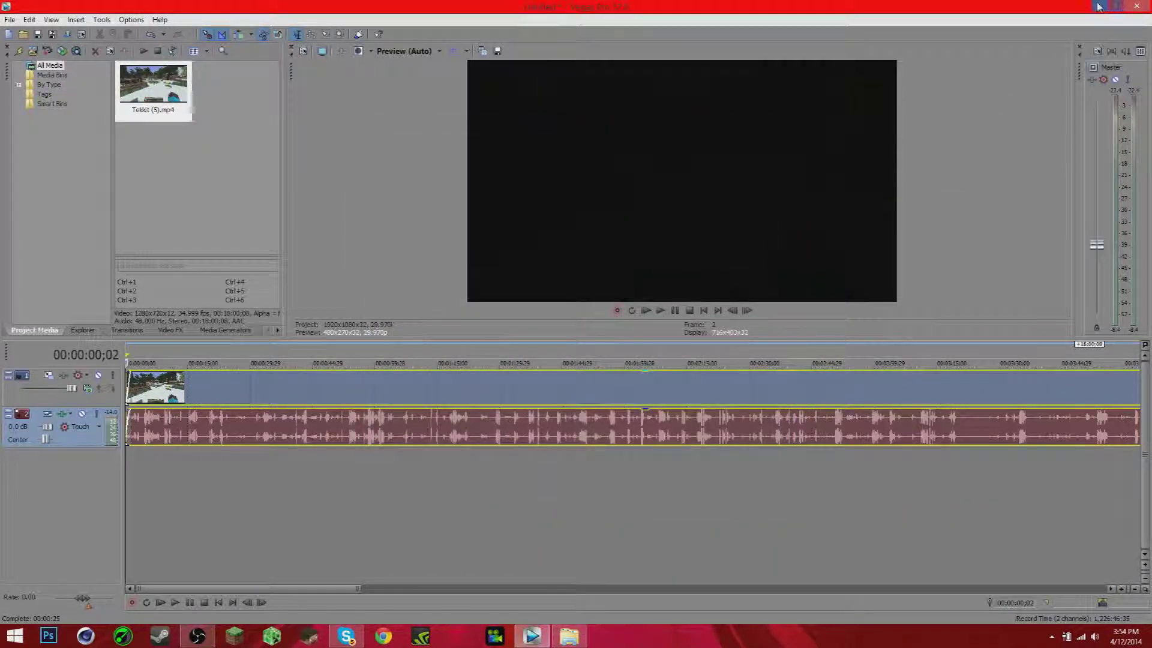
Minimize Vegas Pro, play Minecraft Modded - Tekkit Lait [Ep.1].mp4 from the desktop in a maximized player, and close it.
{"action": "left_click", "coordinate": [1099, 7]}
{"action": "double_click", "coordinate": [68, 33]}
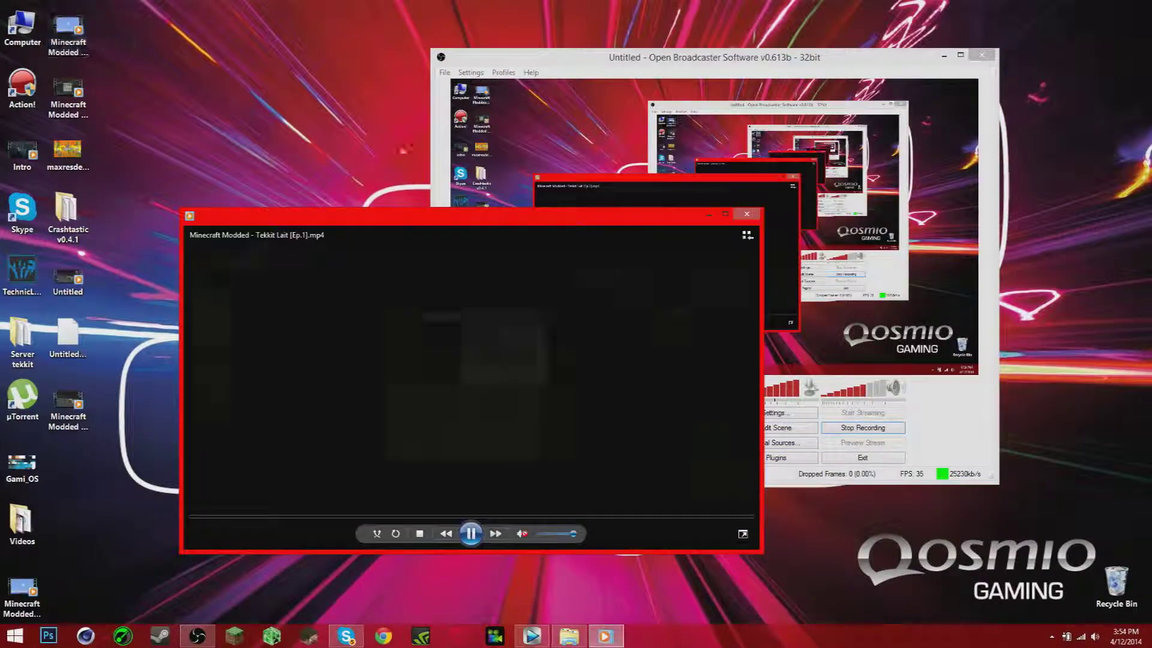
{"action": "double_click", "coordinate": [506, 216]}
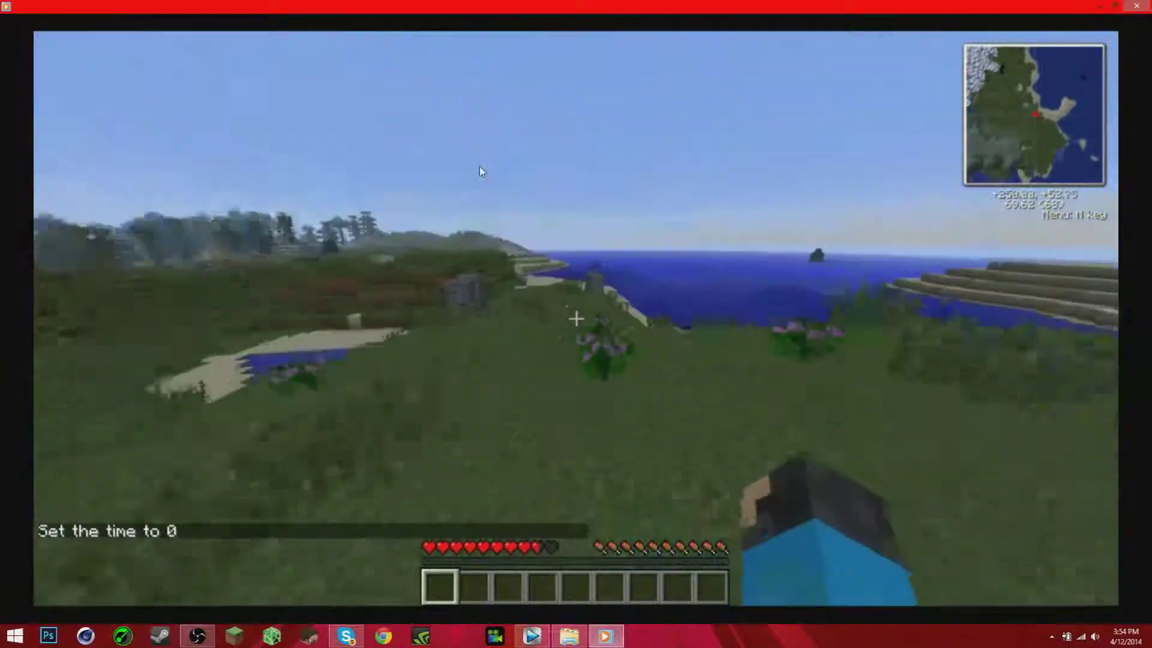
{"action": "left_click", "coordinate": [1136, 6]}
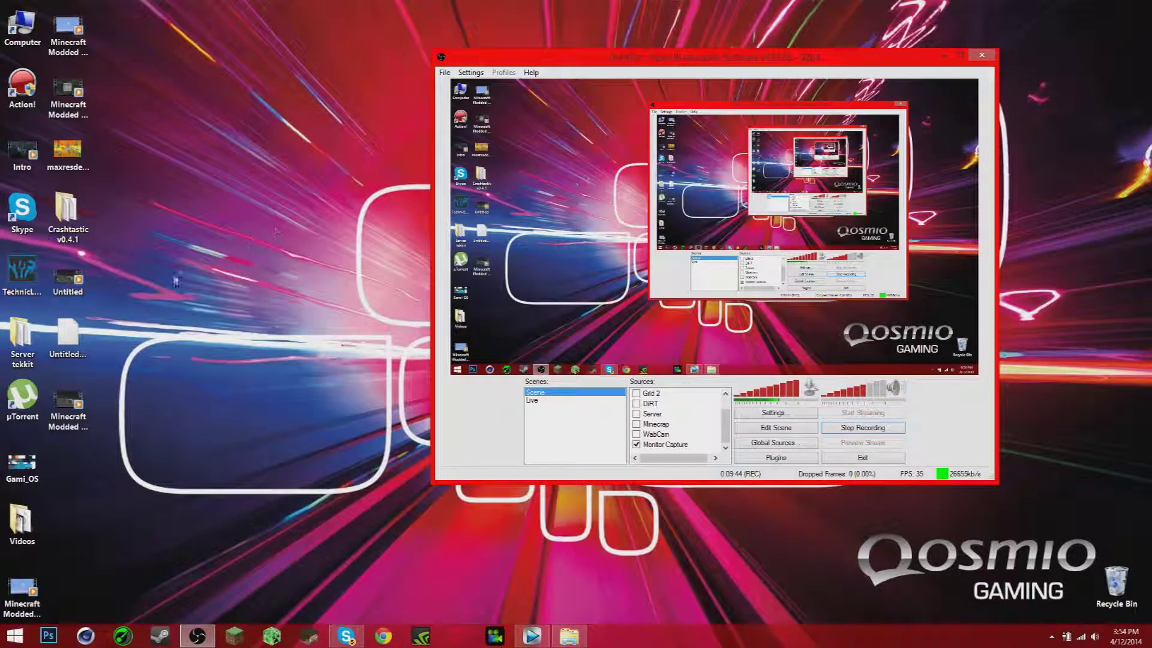
Play Minecraft Modded - Tekkit Lite [Ep.3].mp4 from the desktop in a maximized player for comparison, and close it.
{"action": "double_click", "coordinate": [84, 427]}
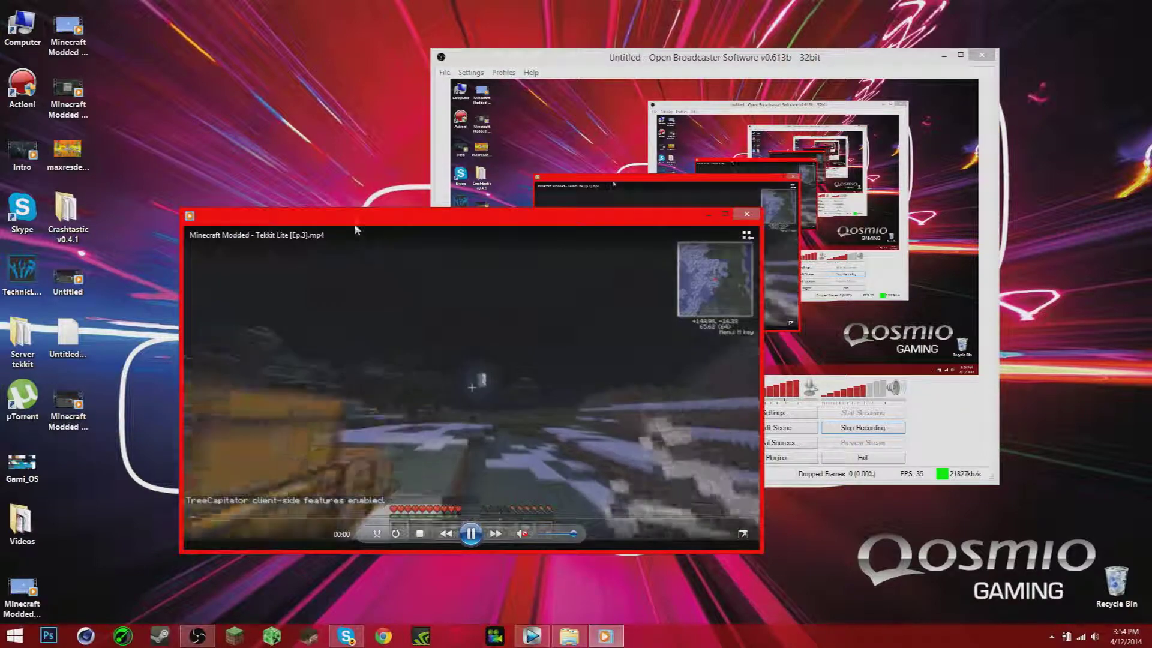
{"action": "double_click", "coordinate": [356, 228]}
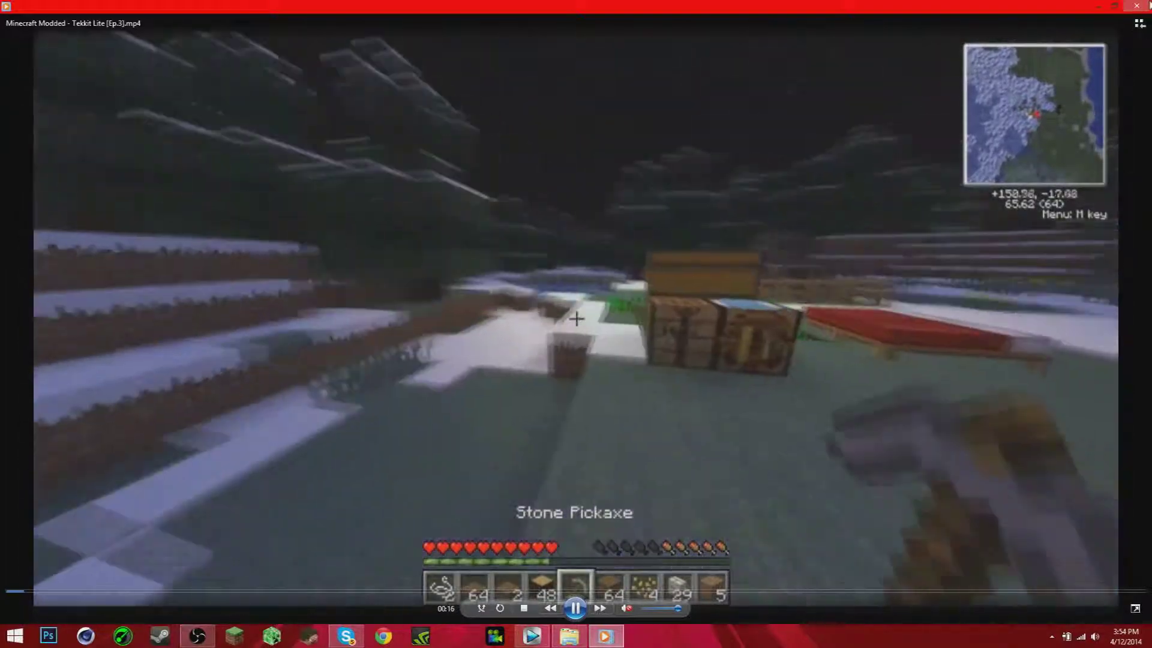
{"action": "left_click", "coordinate": [1144, 6]}
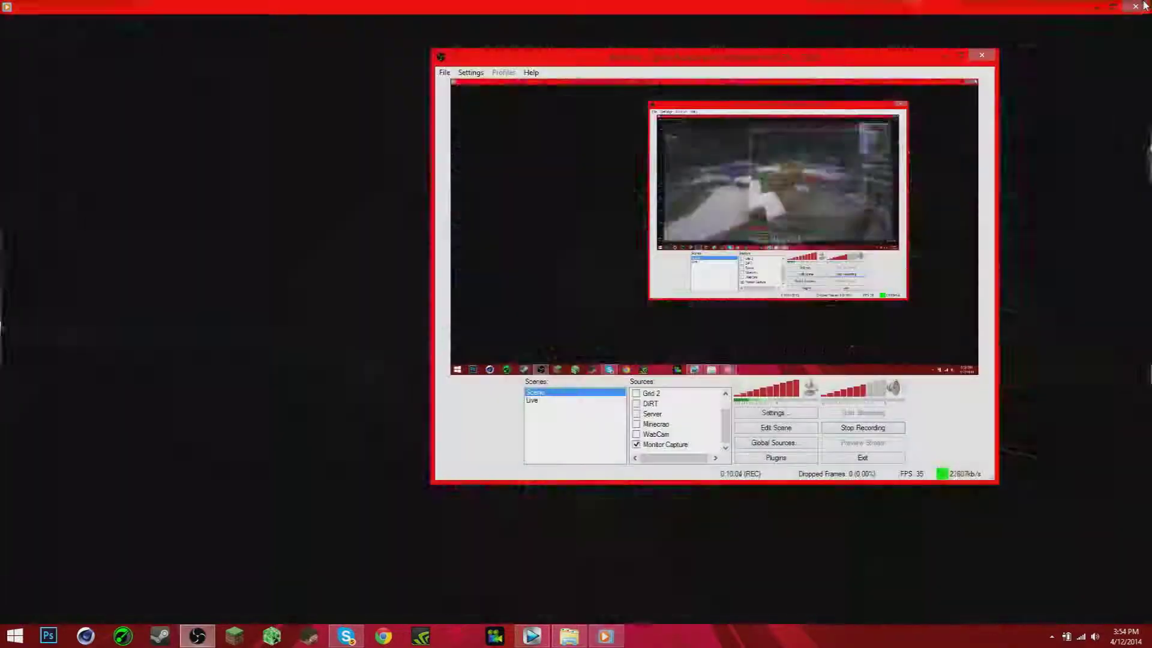
Return to Vegas Pro, start a new render setup and open the Best render settings template's video settings.
{"action": "left_click", "coordinate": [532, 636]}
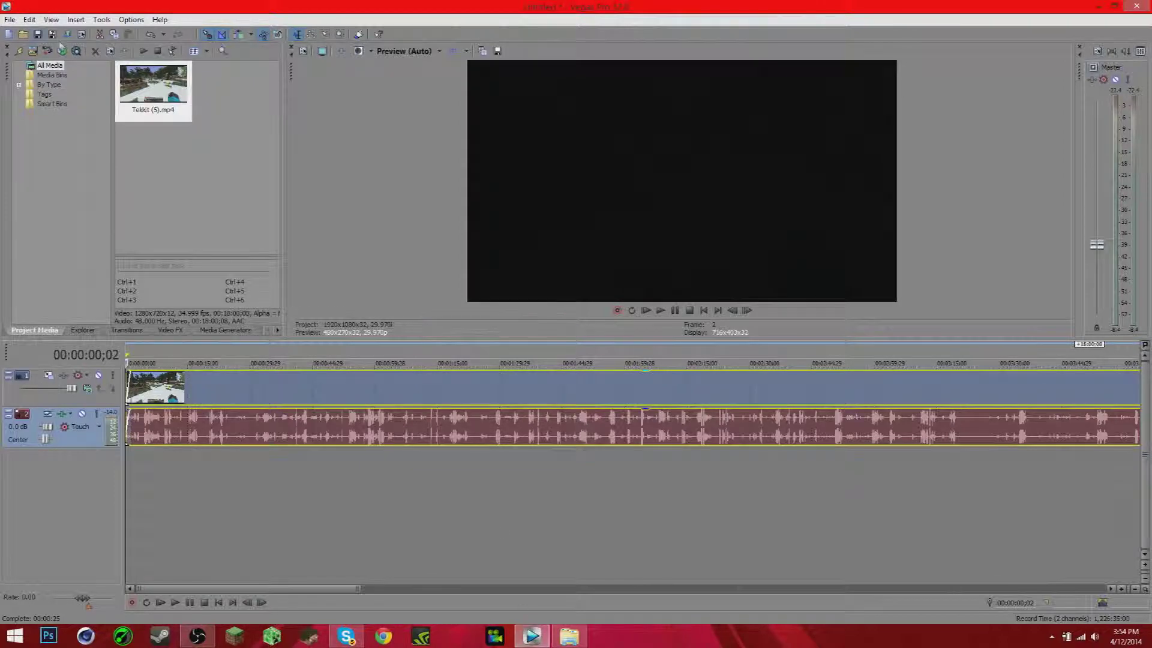
{"action": "left_click", "coordinate": [67, 34]}
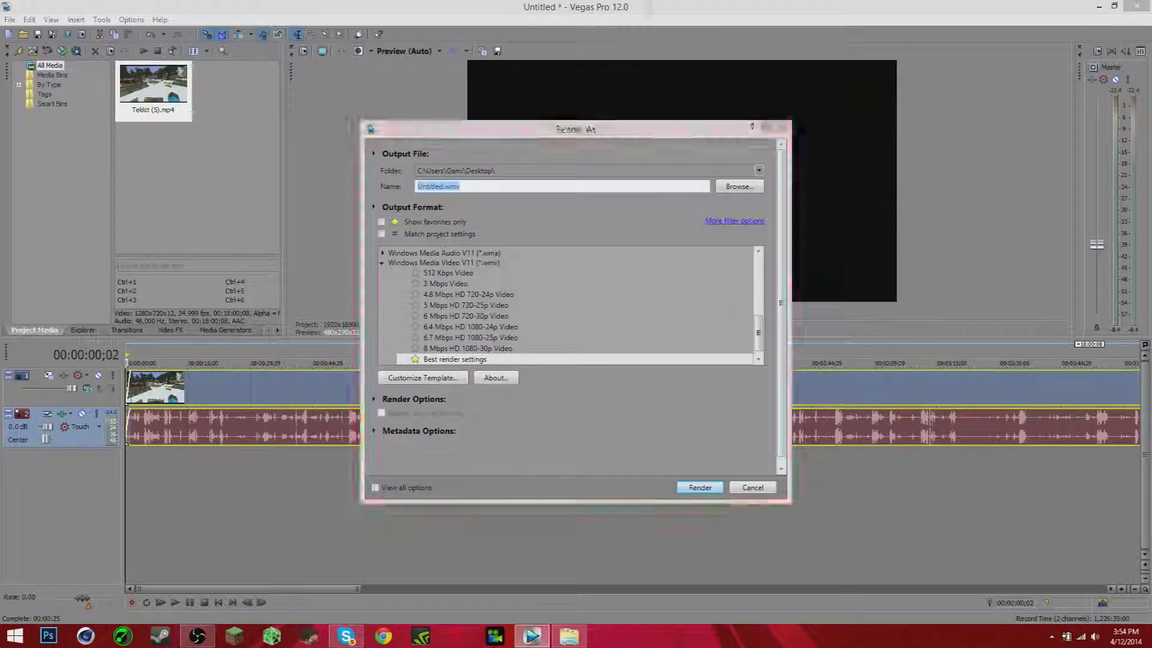
{"action": "left_click", "coordinate": [424, 378]}
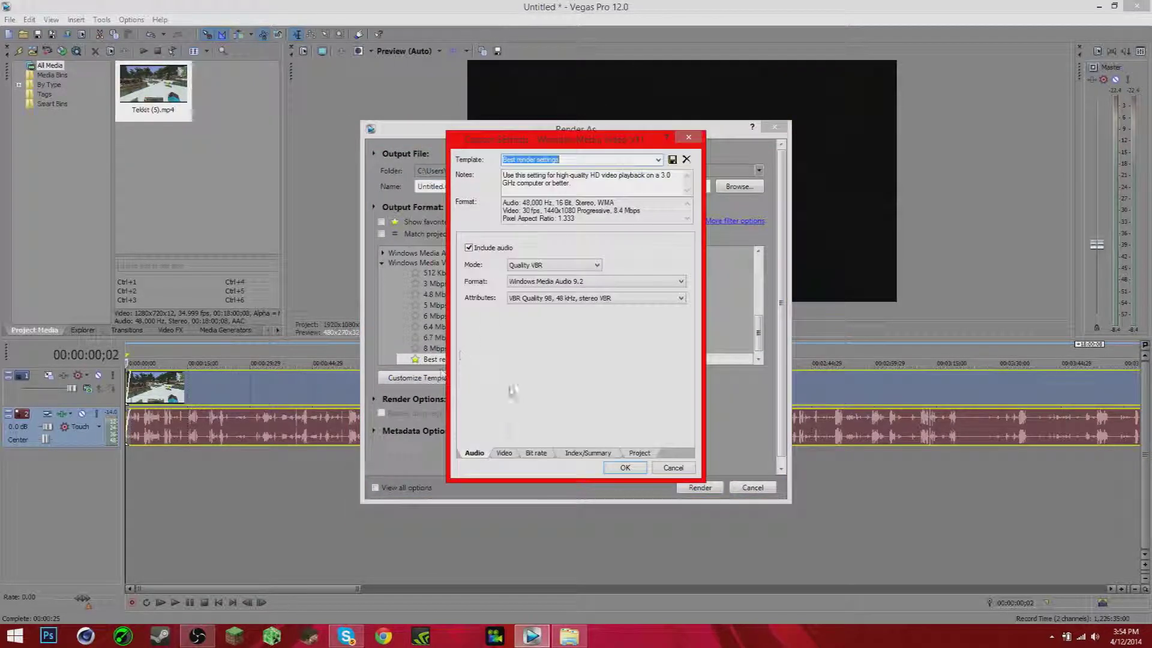
{"action": "left_click", "coordinate": [503, 453]}
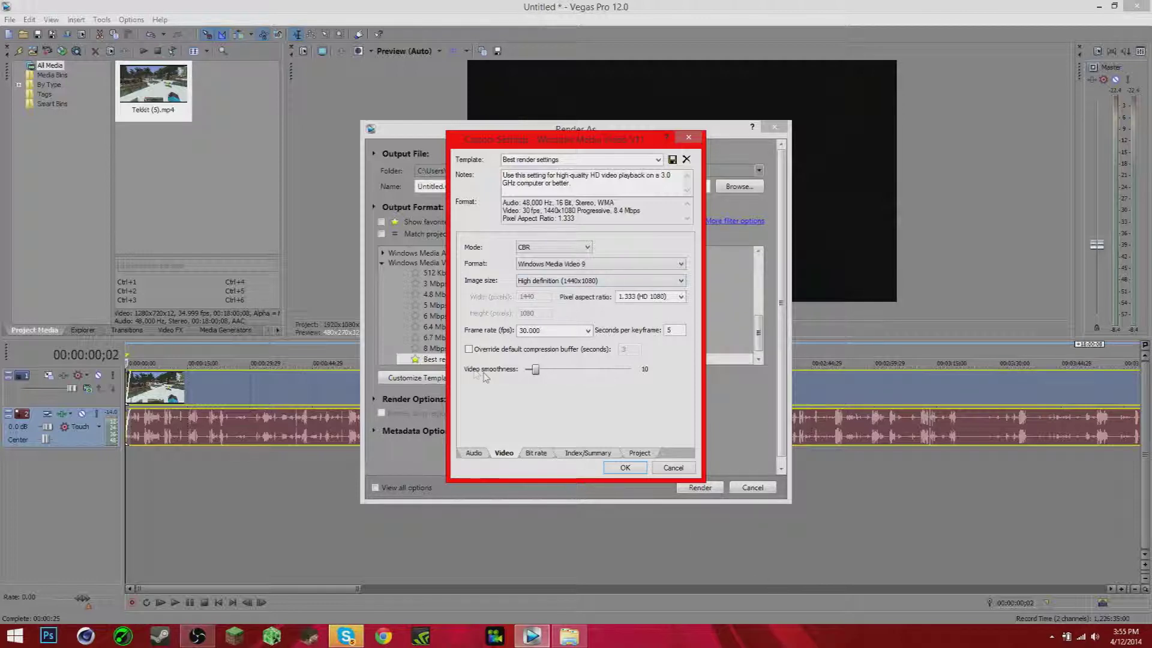
Switch to Skype, read the unread conversations of three contacts, and return to the template settings in Vegas Pro.
{"action": "left_click", "coordinate": [346, 636]}
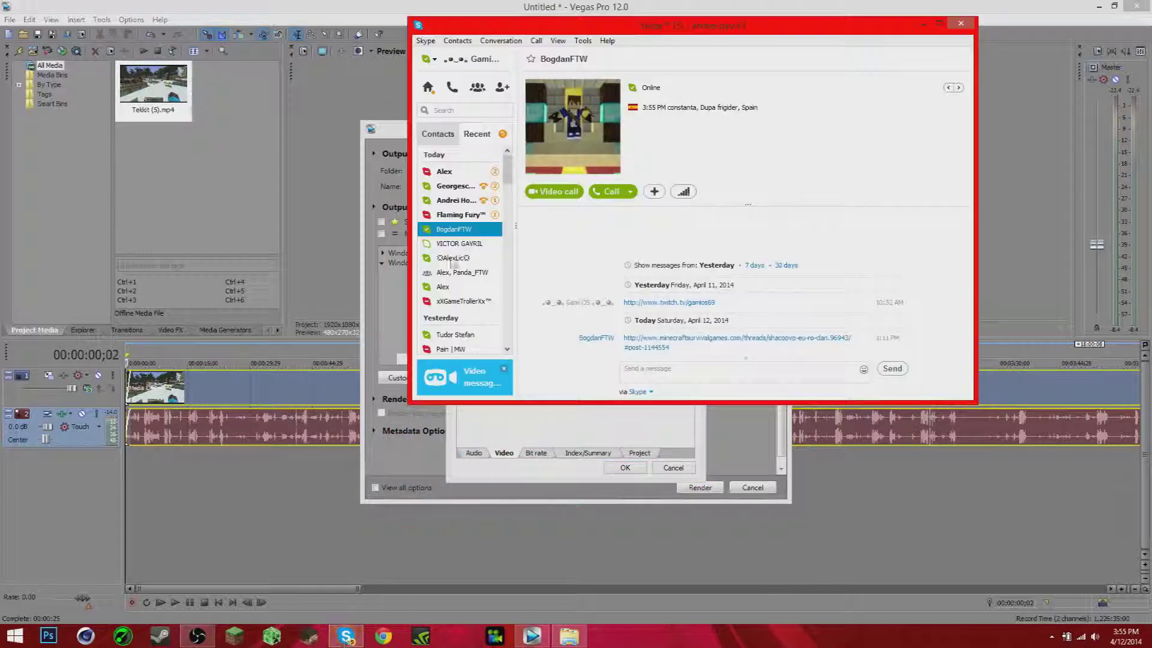
{"action": "left_click", "coordinate": [454, 186]}
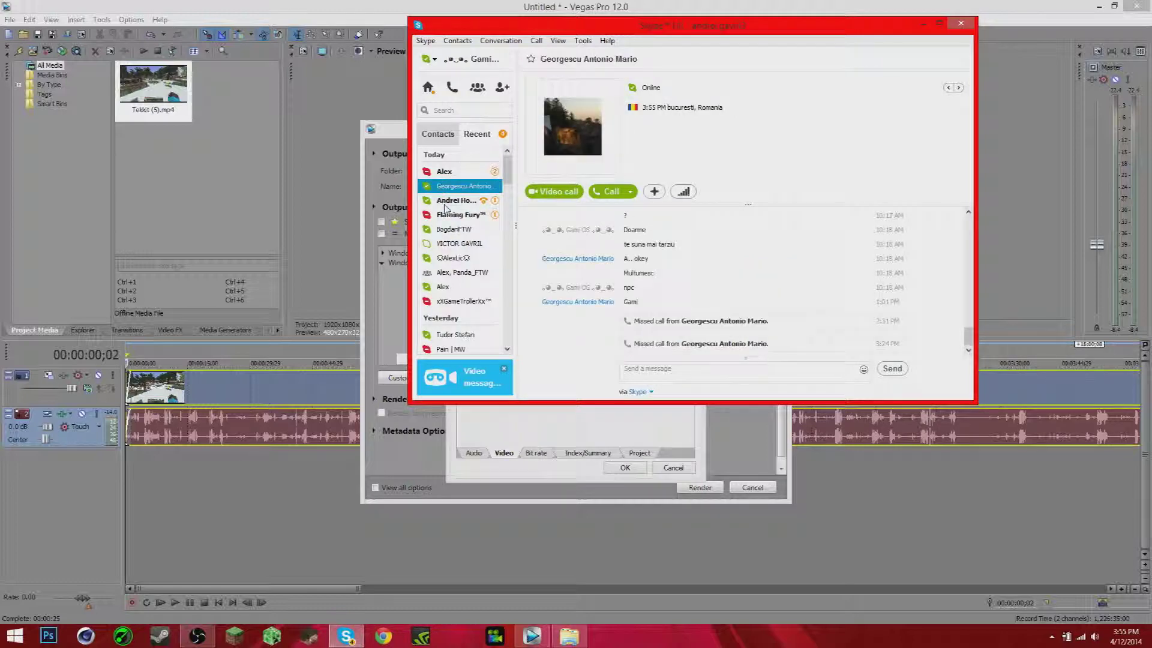
{"action": "left_click", "coordinate": [445, 202]}
{"action": "left_click", "coordinate": [465, 216]}
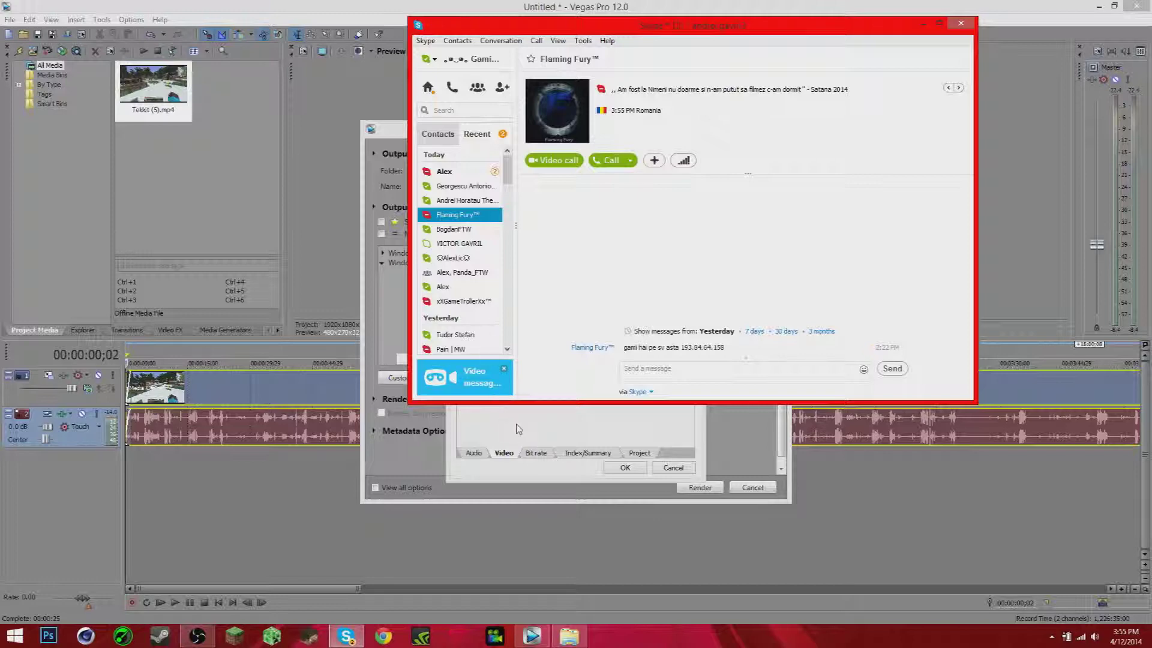
{"action": "left_click", "coordinate": [517, 427]}
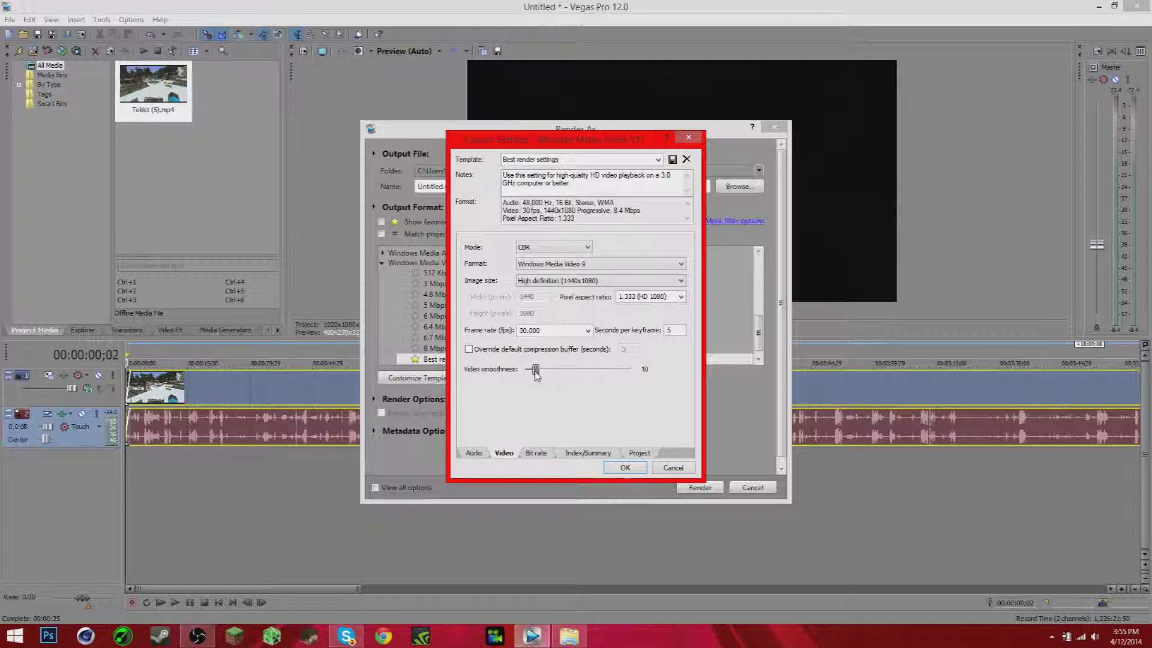
Try the sharpest and smoothest ends of the video smoothness range, and set the video smoothness back to 10.
{"action": "left_click_drag", "start_coordinate": [536, 369], "coordinate": [620, 370]}
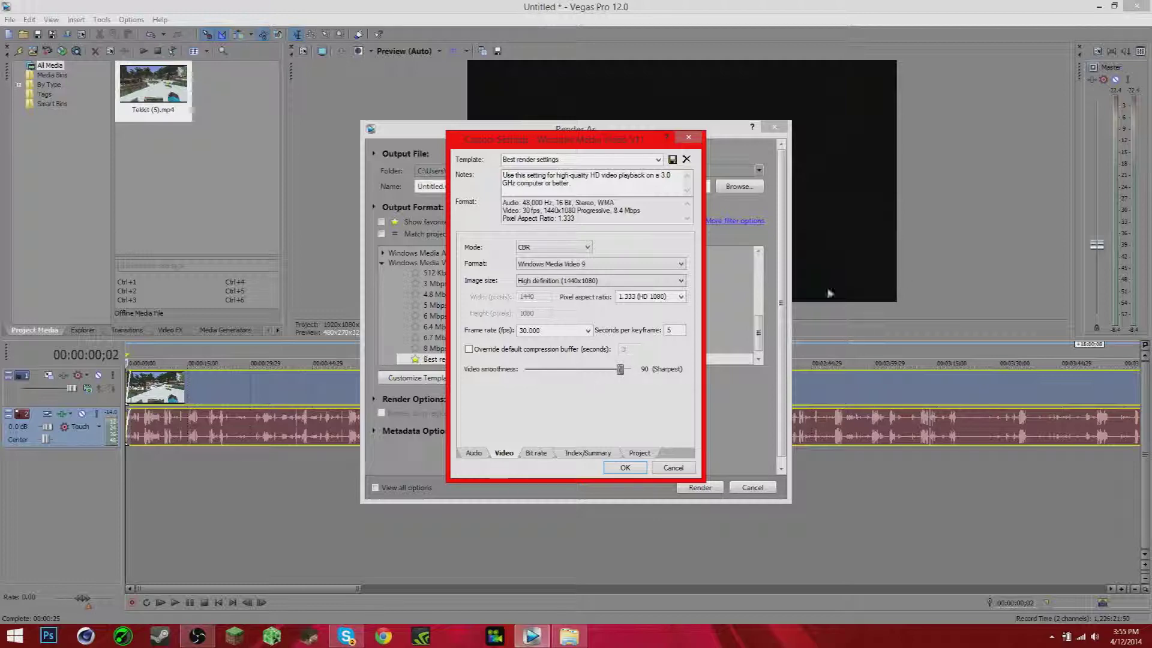
{"action": "left_click_drag", "start_coordinate": [620, 369], "coordinate": [632, 369]}
{"action": "left_click_drag", "start_coordinate": [635, 372], "coordinate": [525, 370]}
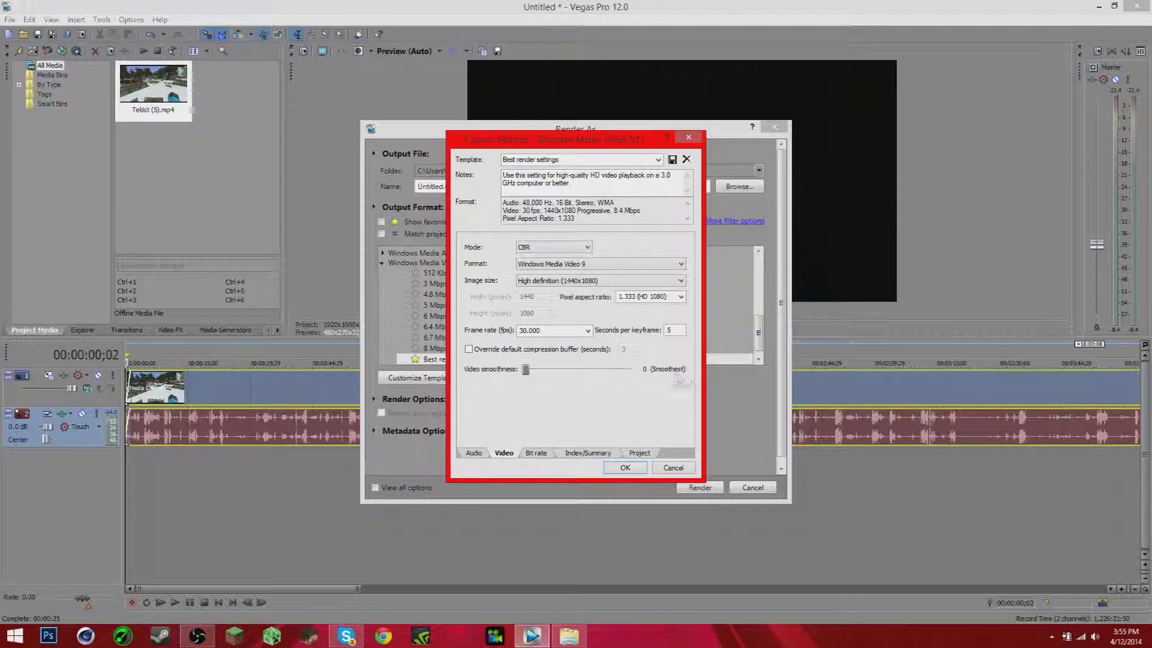
{"action": "left_click_drag", "start_coordinate": [525, 370], "coordinate": [539, 395]}
Review the template's bit rate, index/summary and project settings, and return to its video settings.
{"action": "left_click", "coordinate": [537, 453]}
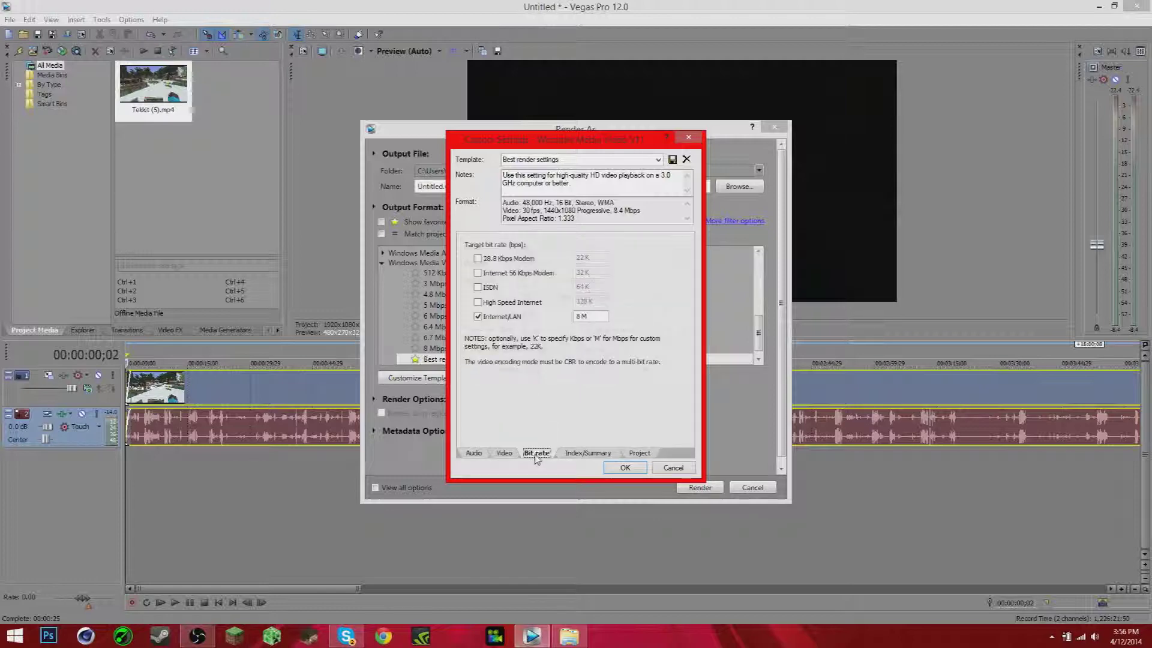
{"action": "left_click", "coordinate": [579, 453]}
{"action": "left_click", "coordinate": [641, 454]}
{"action": "left_click", "coordinate": [504, 453]}
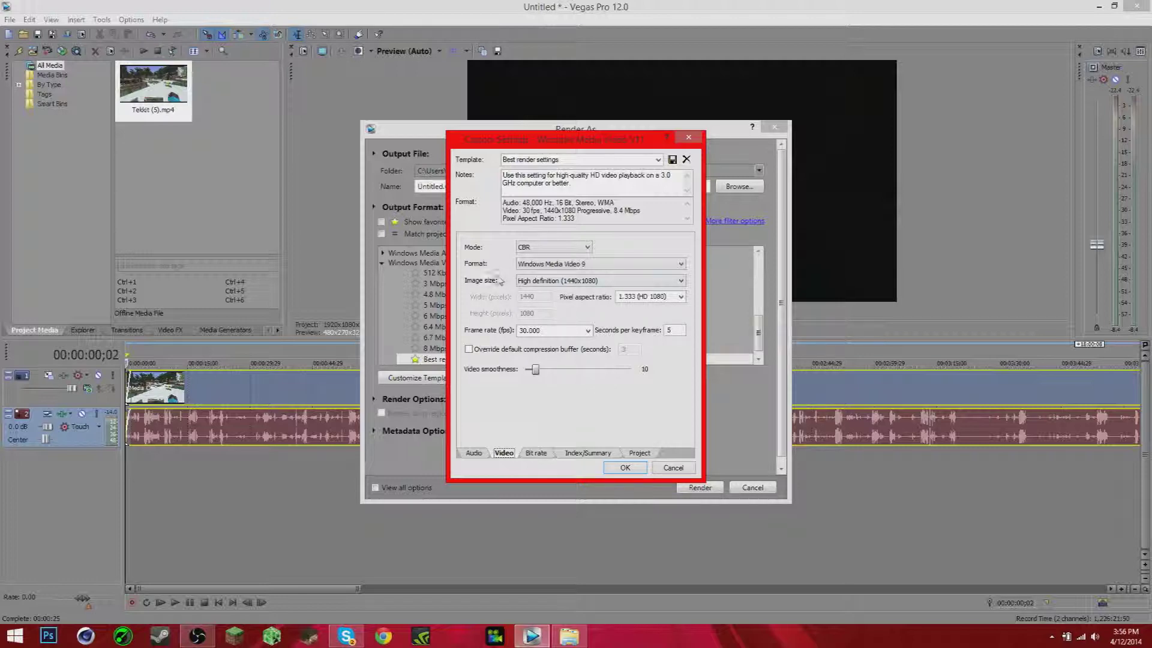
Choose the High definition (1440x1080) image size for the template and accept the custom settings.
{"action": "left_click", "coordinate": [528, 284]}
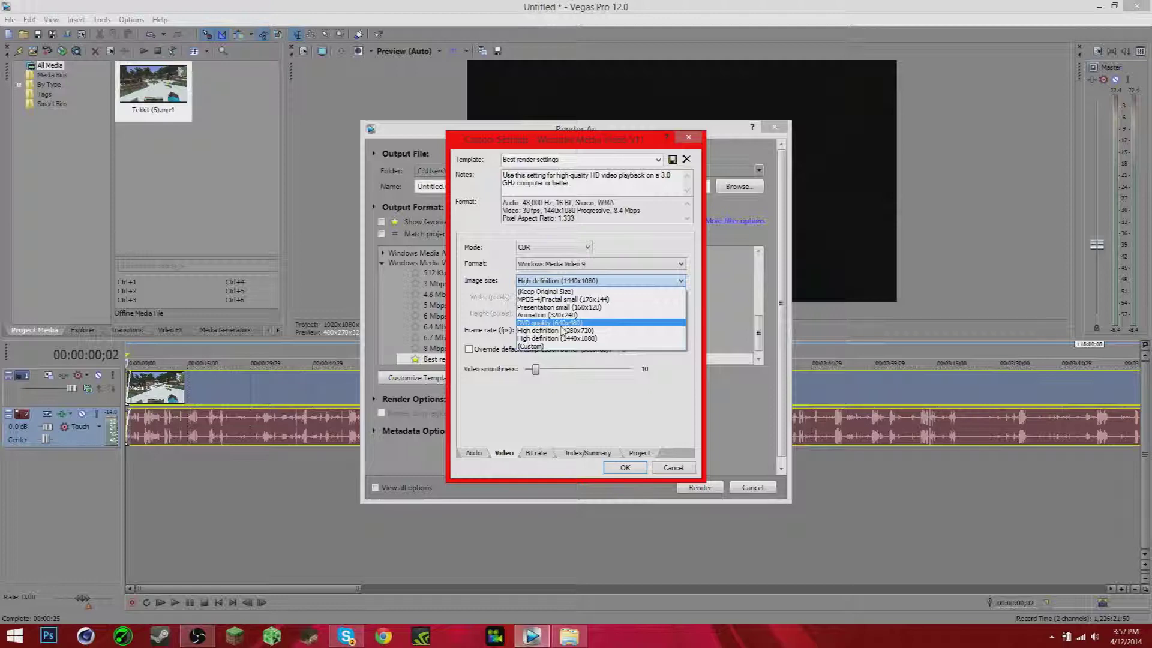
{"action": "left_click", "coordinate": [523, 338]}
{"action": "left_click", "coordinate": [624, 468]}
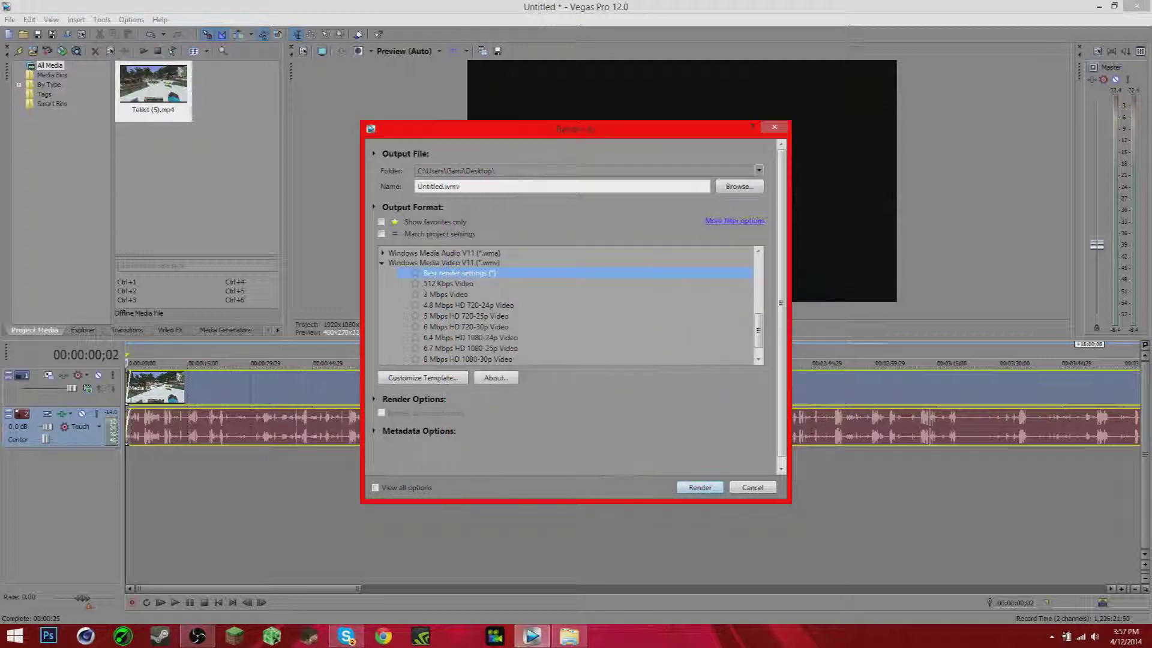
Select the saved, starred Best render settings template in the Windows Media Video V11 format list.
{"action": "scroll", "coordinate": [607, 336], "scroll_direction": "down", "scroll_amount": 1}
{"action": "scroll", "coordinate": [748, 348], "scroll_direction": "down", "scroll_amount": 2}
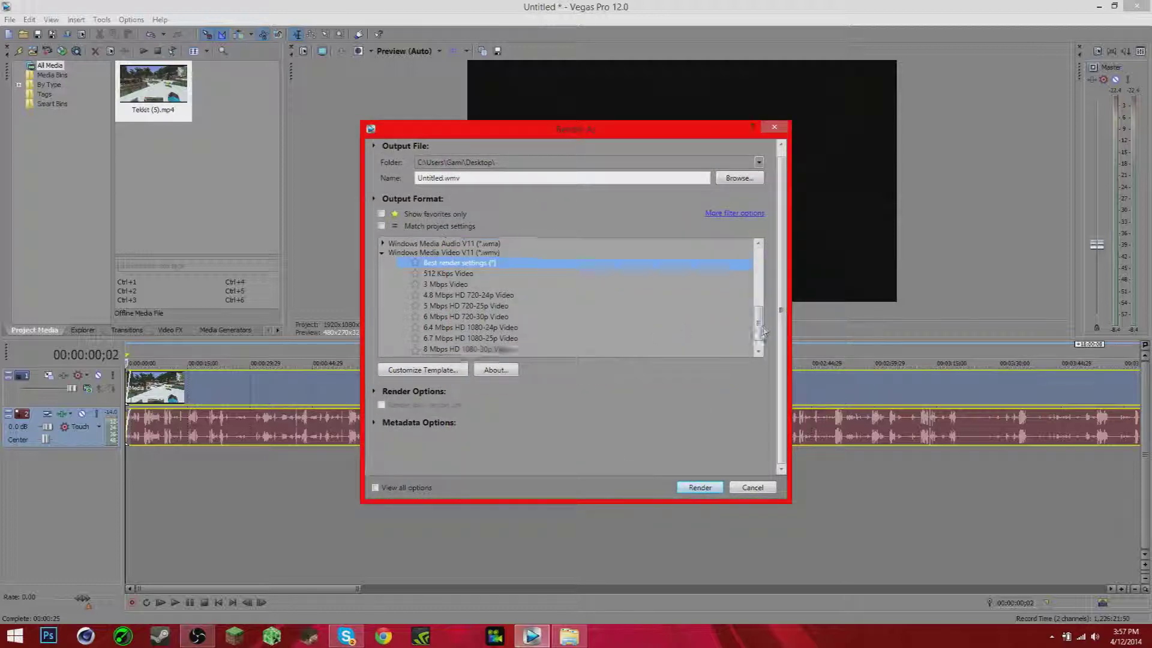
{"action": "left_click", "coordinate": [433, 343]}
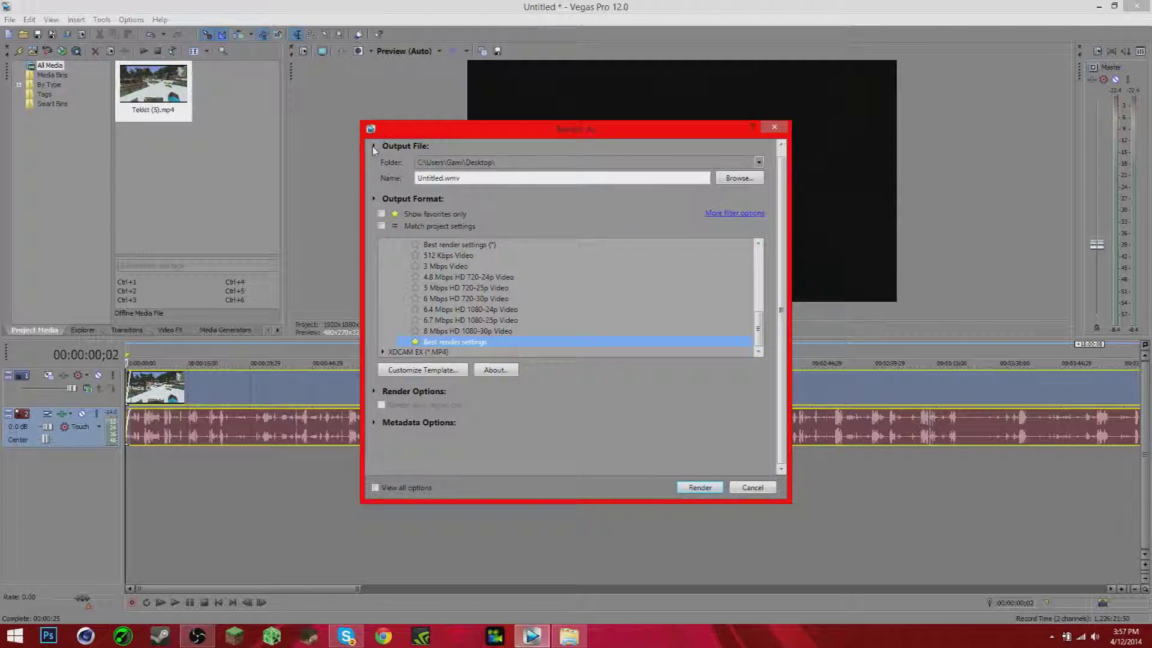
Examine the additional render options for the output, collapse them, and leave the render setup.
{"action": "left_click", "coordinate": [374, 390]}
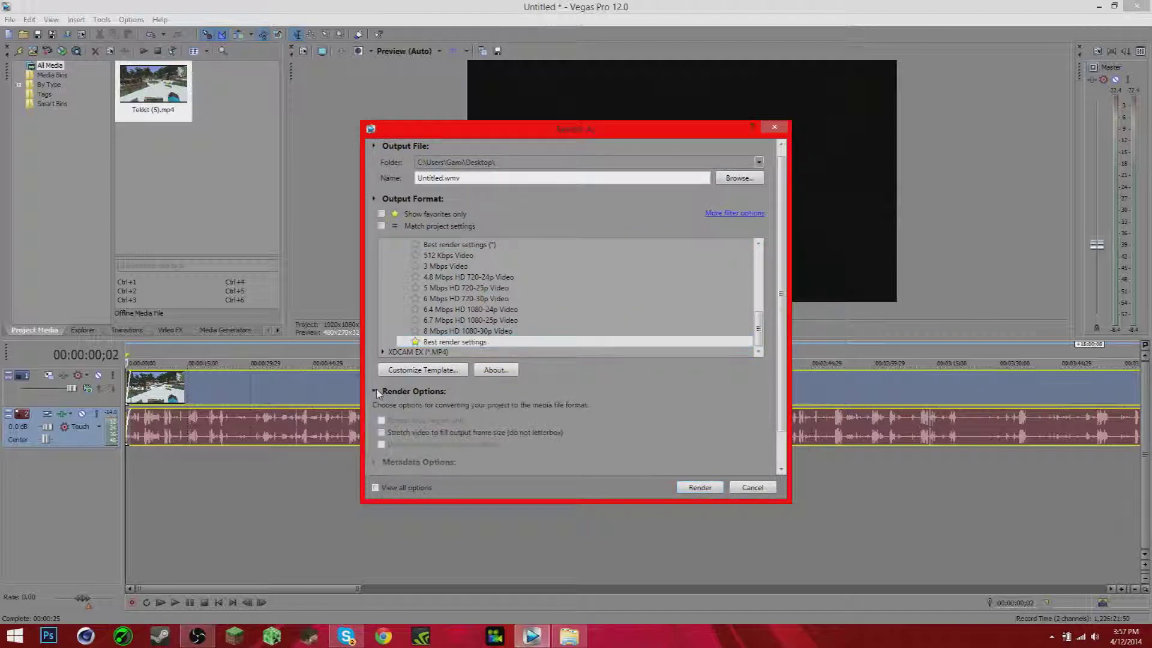
{"action": "left_click", "coordinate": [375, 391]}
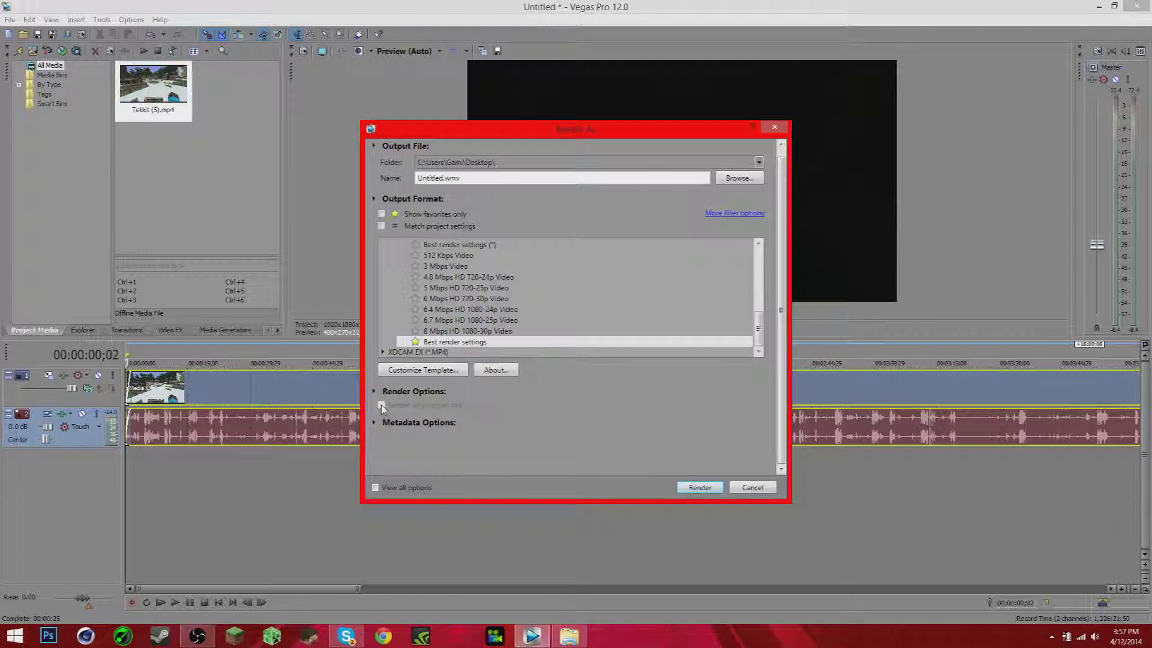
{"action": "left_click", "coordinate": [375, 391]}
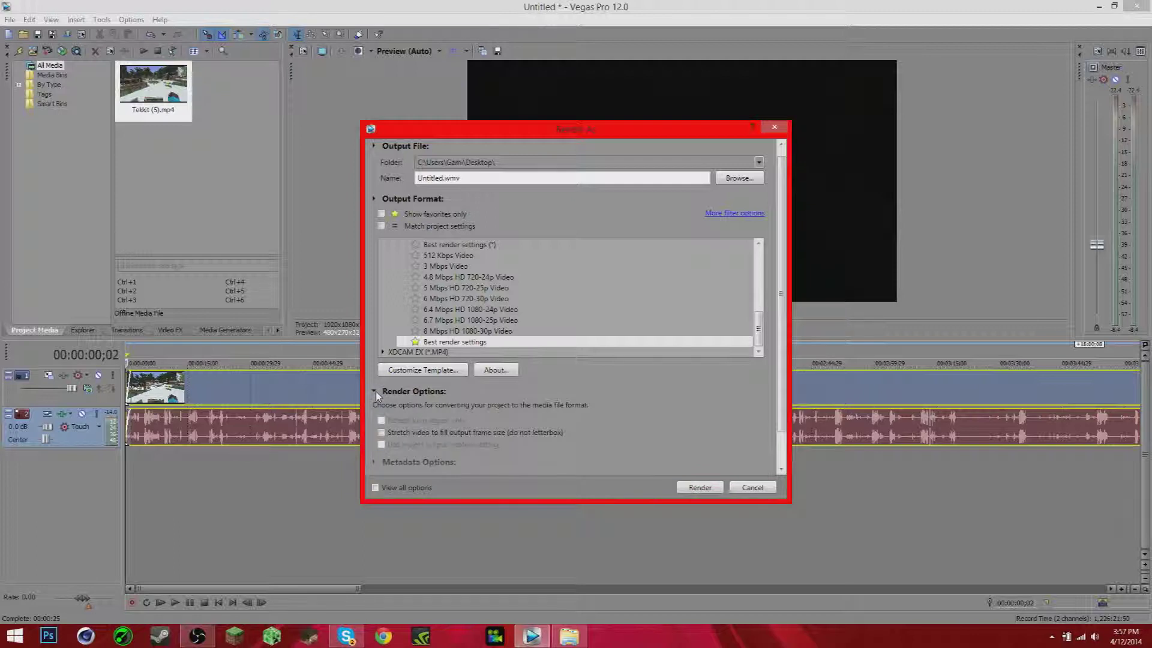
{"action": "left_click", "coordinate": [375, 393]}
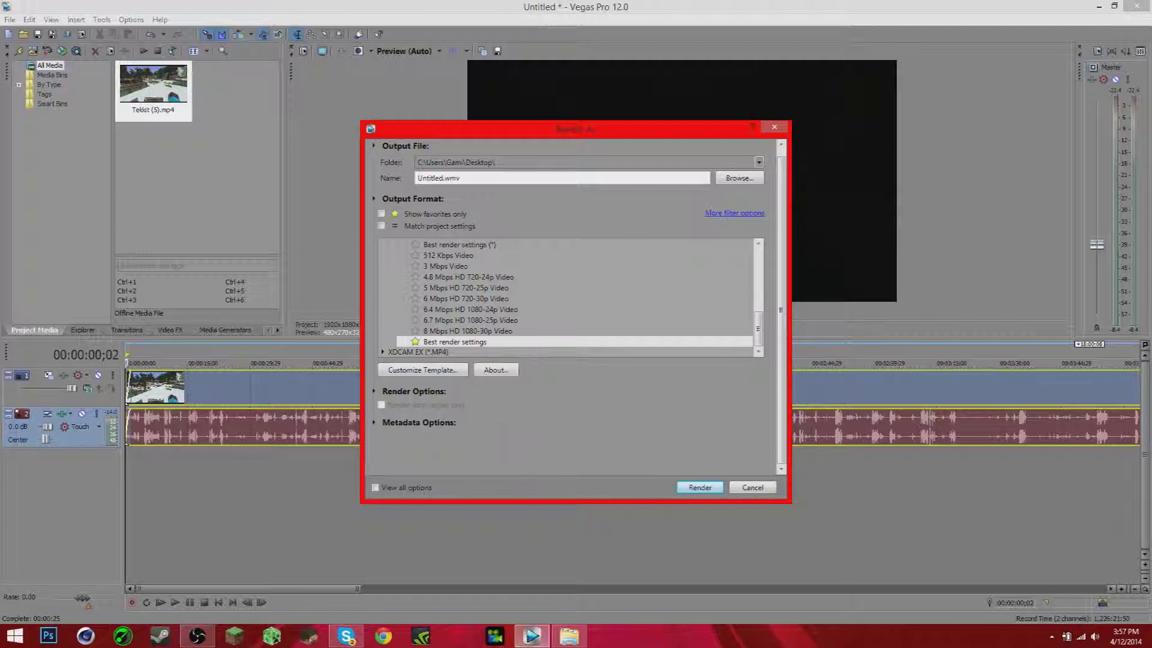
{"action": "left_click", "coordinate": [752, 487]}
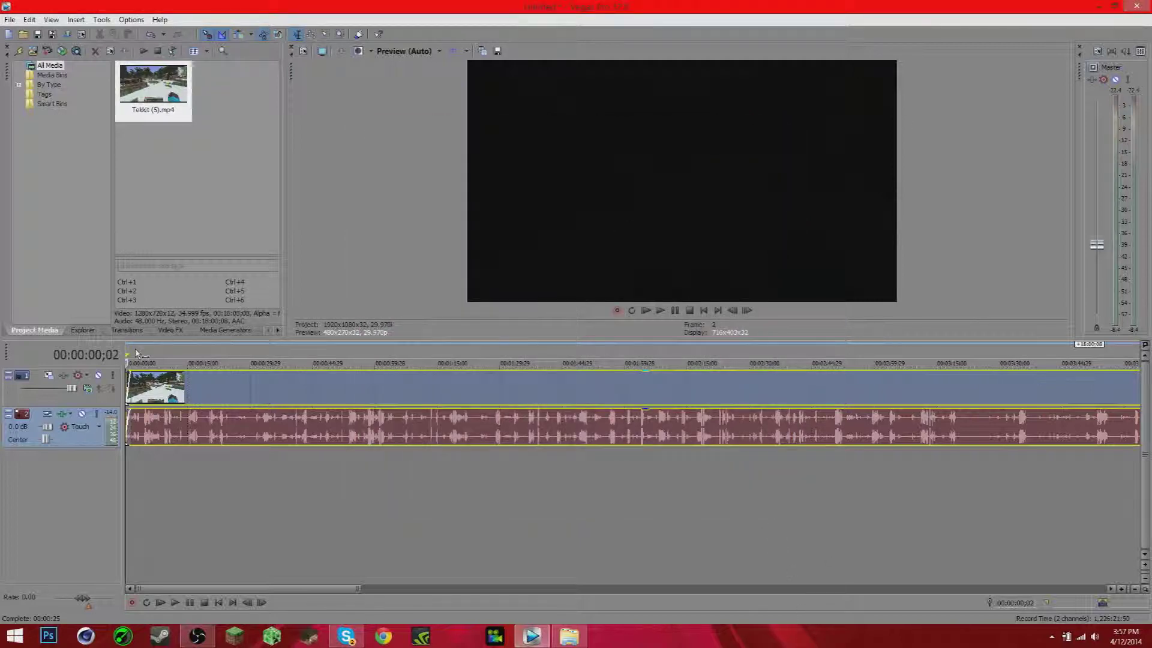
Try a time selection from the project's start to 00:03:51;20, and collapse it back to the start.
{"action": "left_click_drag", "start_coordinate": [141, 354], "coordinate": [1103, 360]}
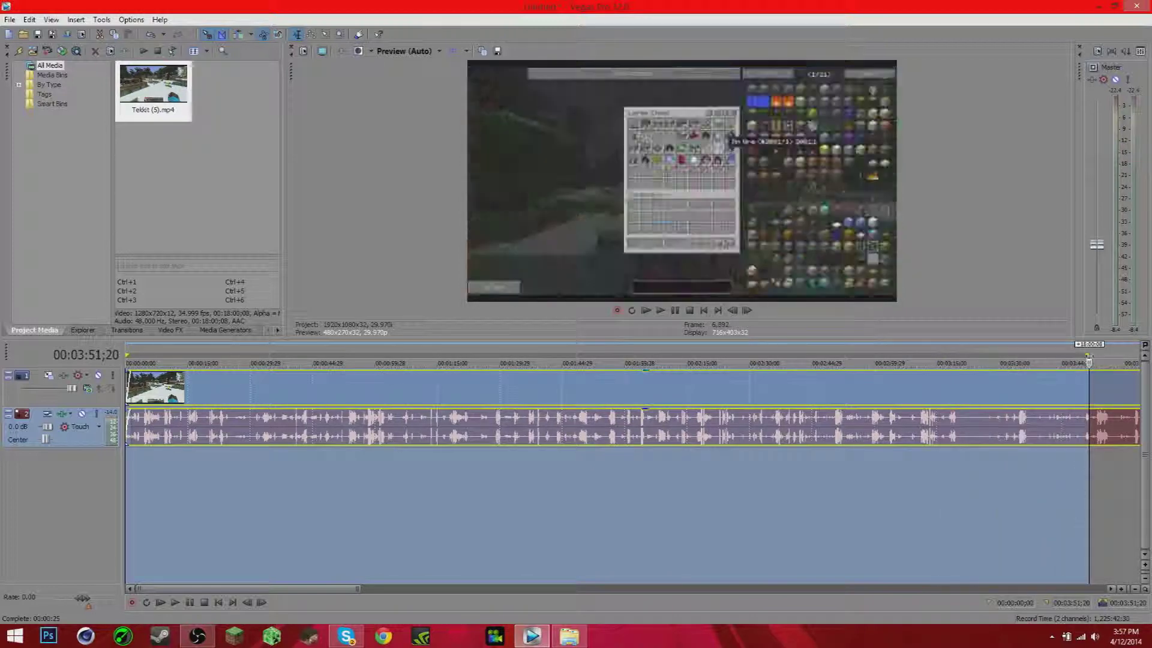
{"action": "left_click", "coordinate": [1134, 590]}
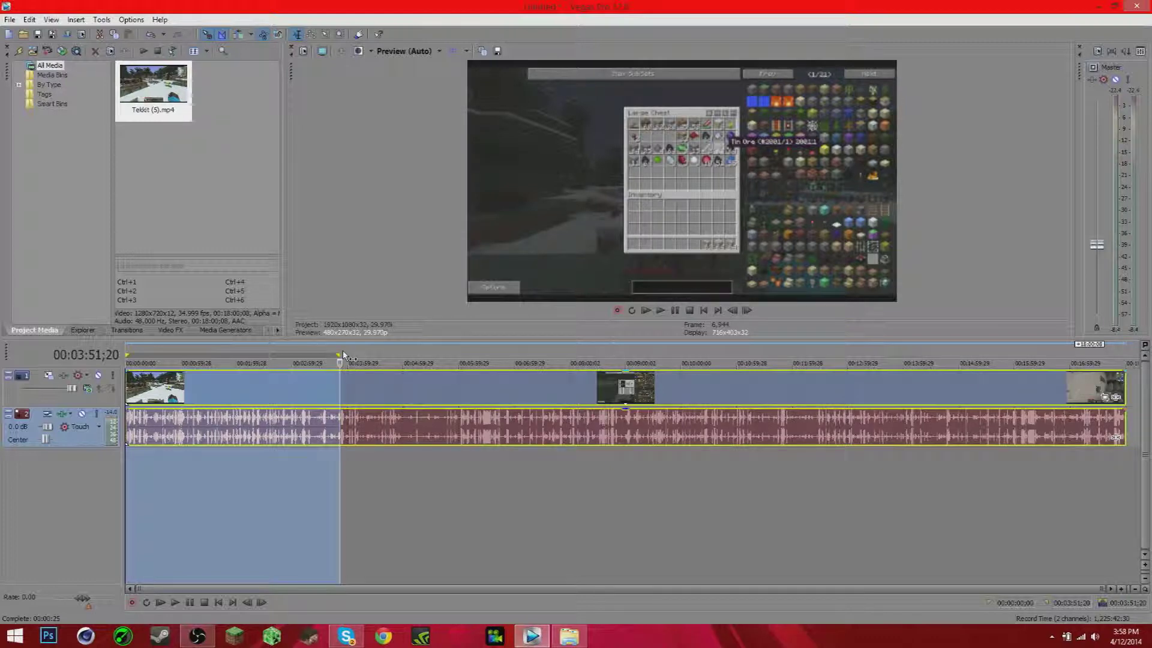
{"action": "left_click_drag", "start_coordinate": [340, 359], "coordinate": [126, 372]}
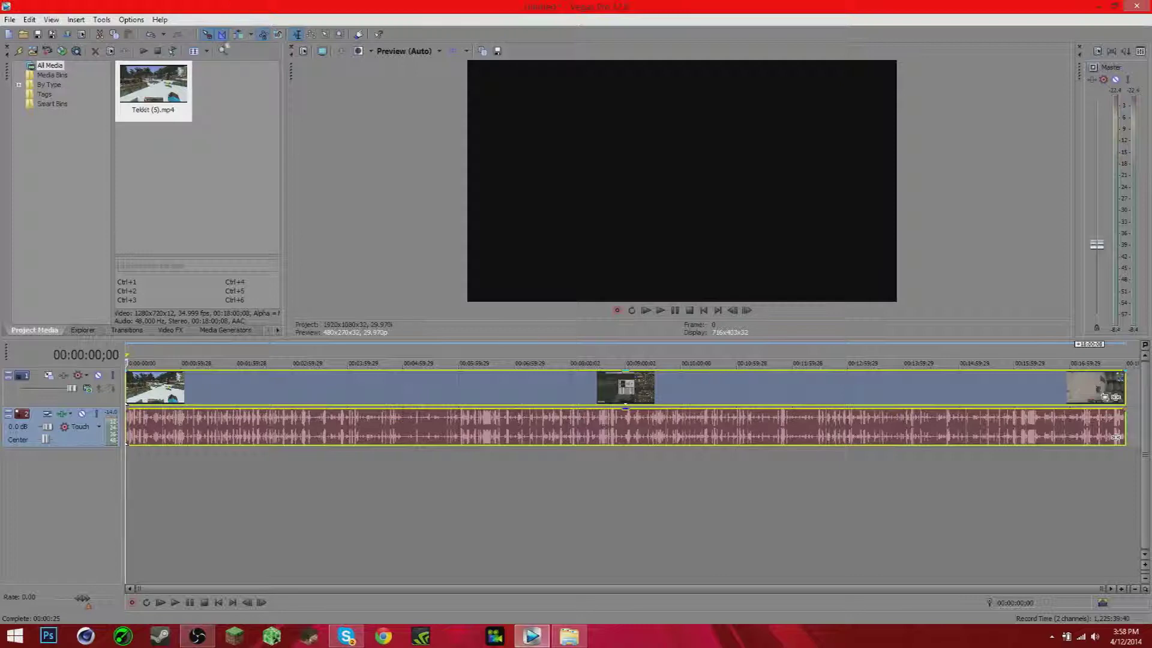
Check the render setup once more, leave it without rendering, and view the end of the clip on the timeline.
{"action": "left_click", "coordinate": [68, 34]}
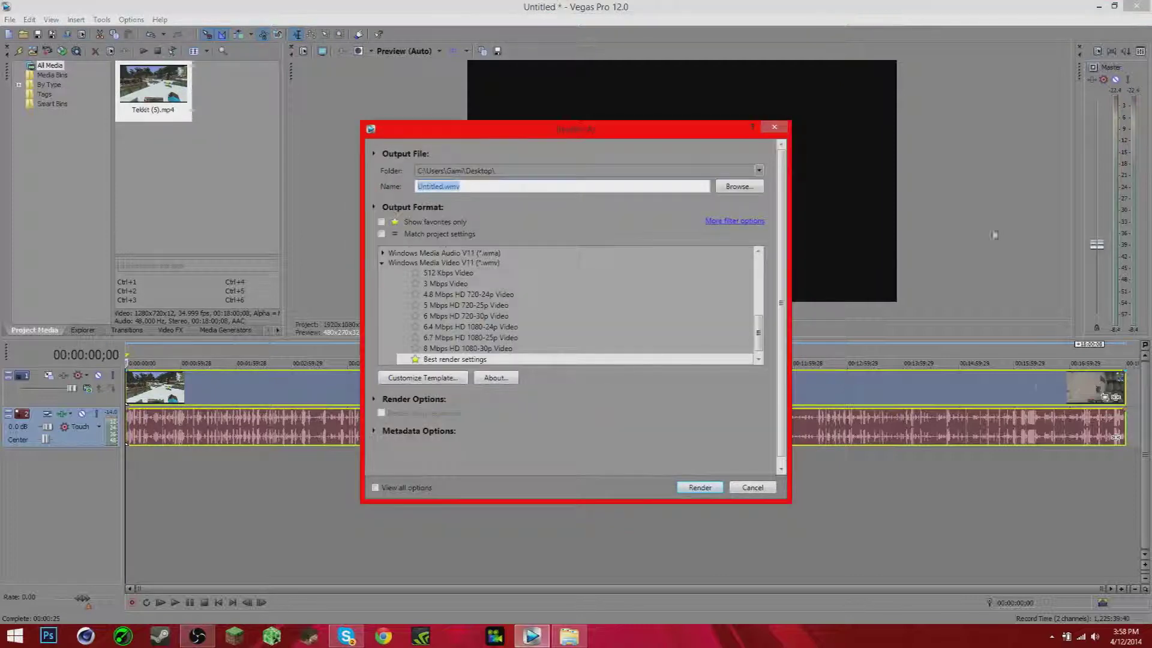
{"action": "left_click", "coordinate": [749, 488]}
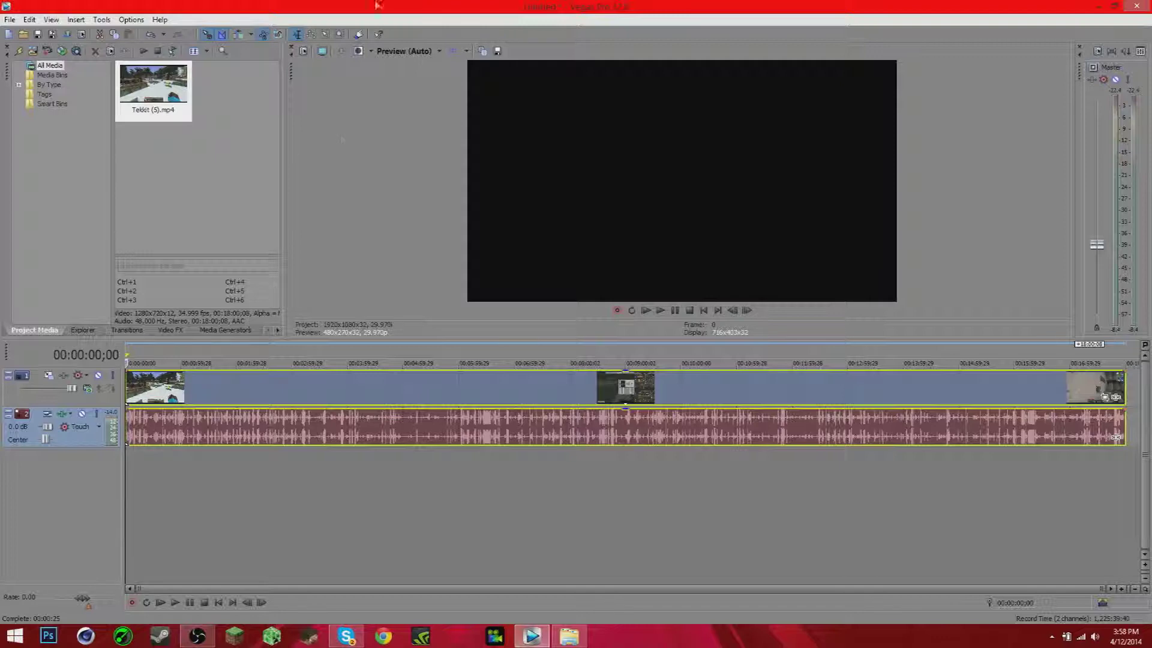
{"action": "scroll", "coordinate": [660, 576], "scroll_direction": "down", "scroll_amount": 4}
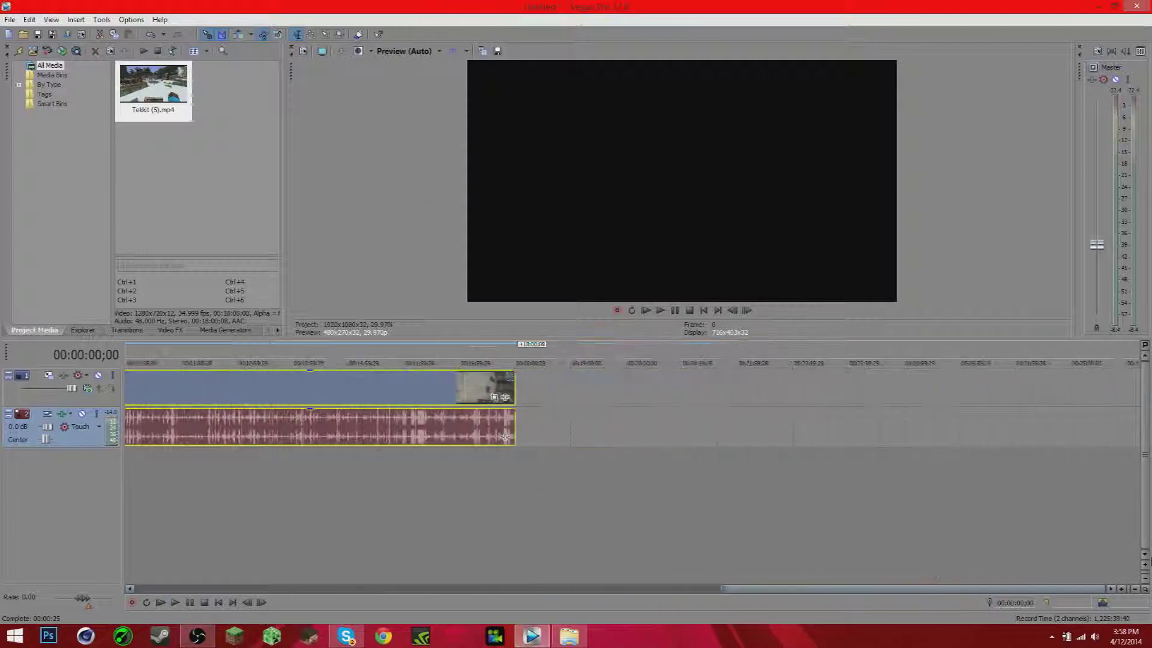
Make a time selection across the whole clip, from the project's start to 00:18:00;08.
{"action": "scroll", "coordinate": [900, 576], "scroll_direction": "up", "scroll_amount": 4}
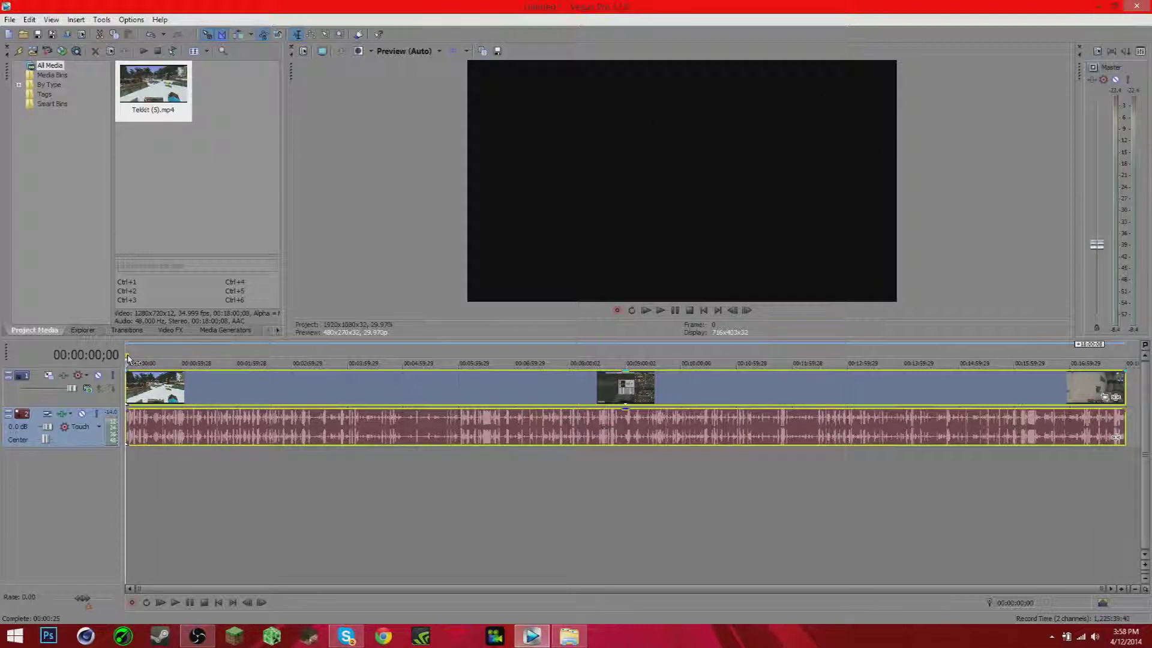
{"action": "left_click_drag", "start_coordinate": [127, 356], "coordinate": [1150, 426]}
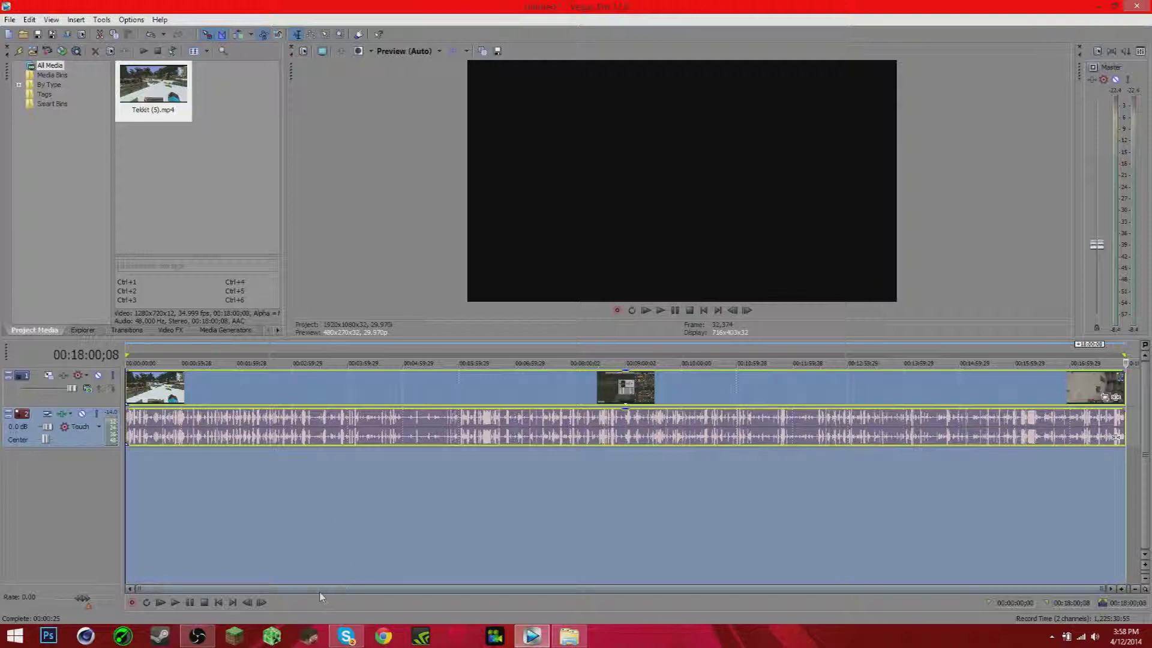
{"action": "scroll", "coordinate": [360, 480], "scroll_direction": "right", "scroll_amount": 5}
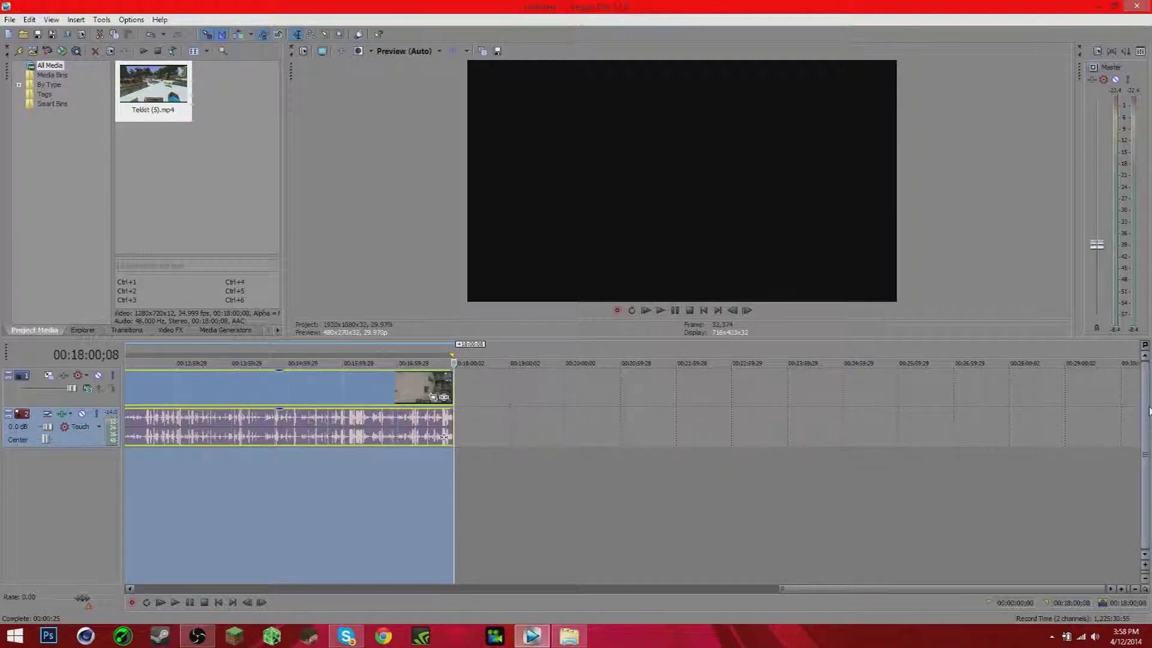
Minimize the track heights, fit the whole clip on the timeline, and enlarge the video and audio tracks again.
{"action": "key", "text": "grave"}
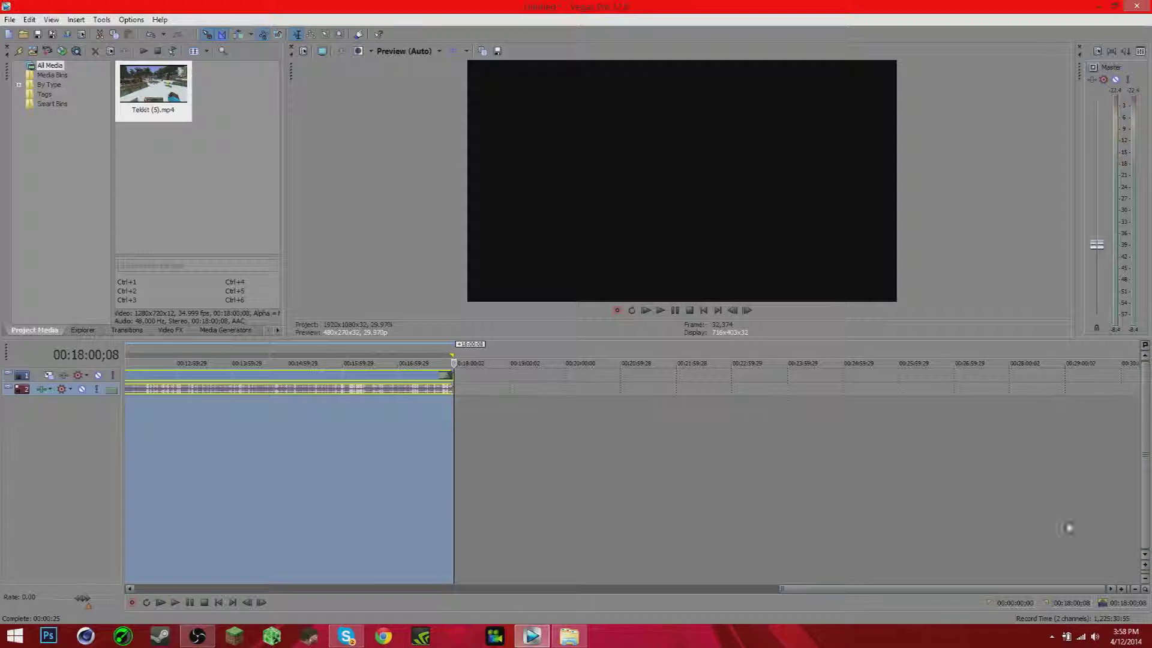
{"action": "left_click", "coordinate": [1134, 591]}
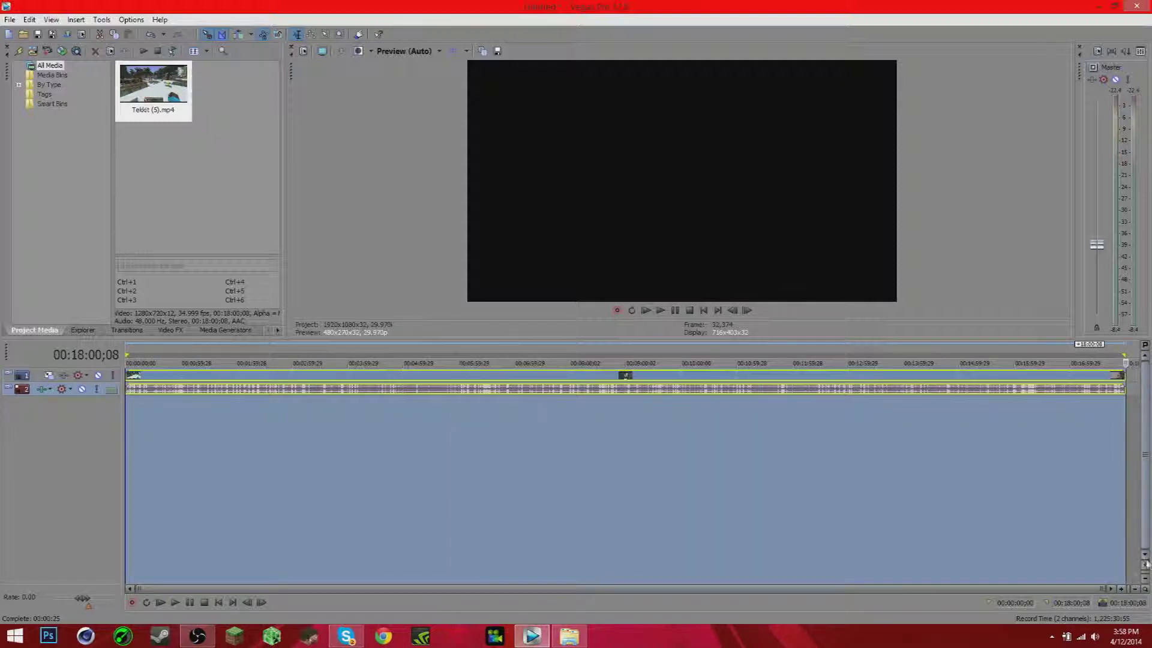
{"action": "left_click", "coordinate": [1145, 565]}
{"action": "left_click", "coordinate": [1146, 565]}
{"action": "left_click", "coordinate": [1145, 564]}
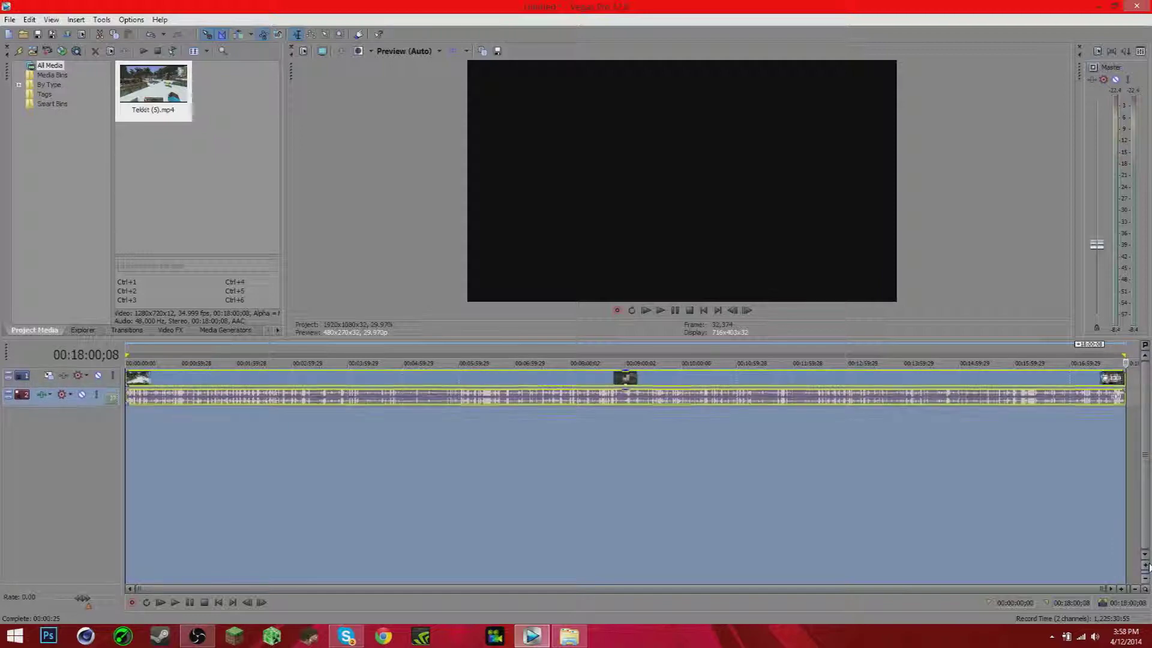
{"action": "left_click", "coordinate": [1145, 565]}
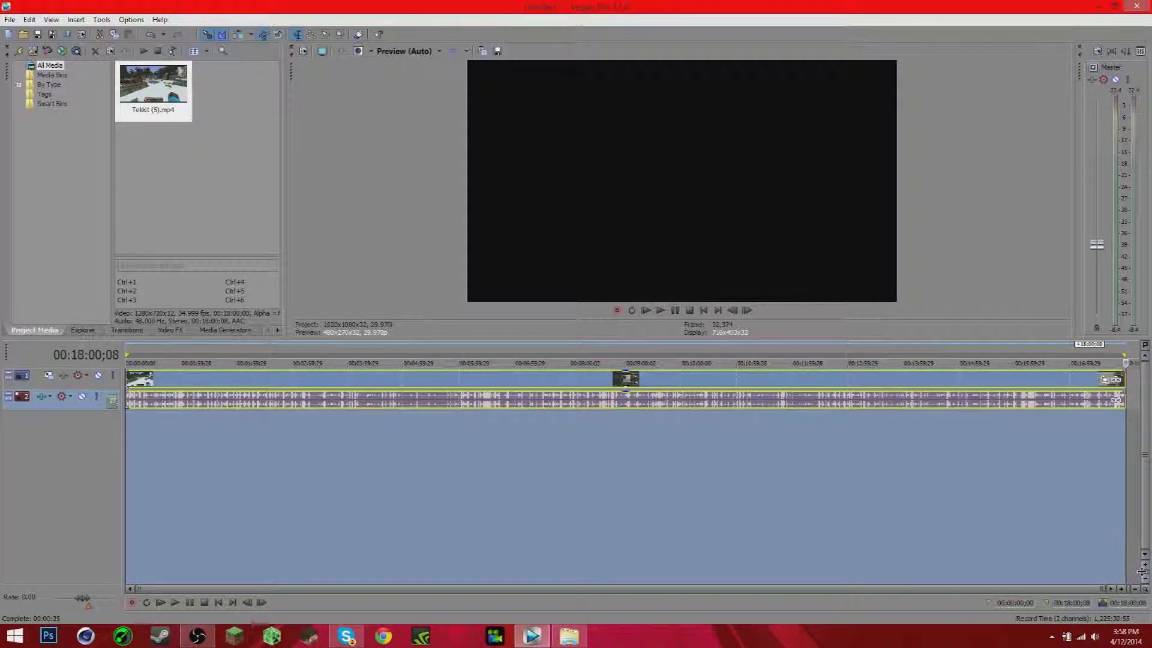
{"action": "mouse_move", "coordinate": [1142, 571]}
{"action": "left_mouse_down"}
{"action": "mouse_move", "coordinate": [1140, 540]}
{"action": "mouse_move", "coordinate": [1138, 559]}
{"action": "left_mouse_up"}
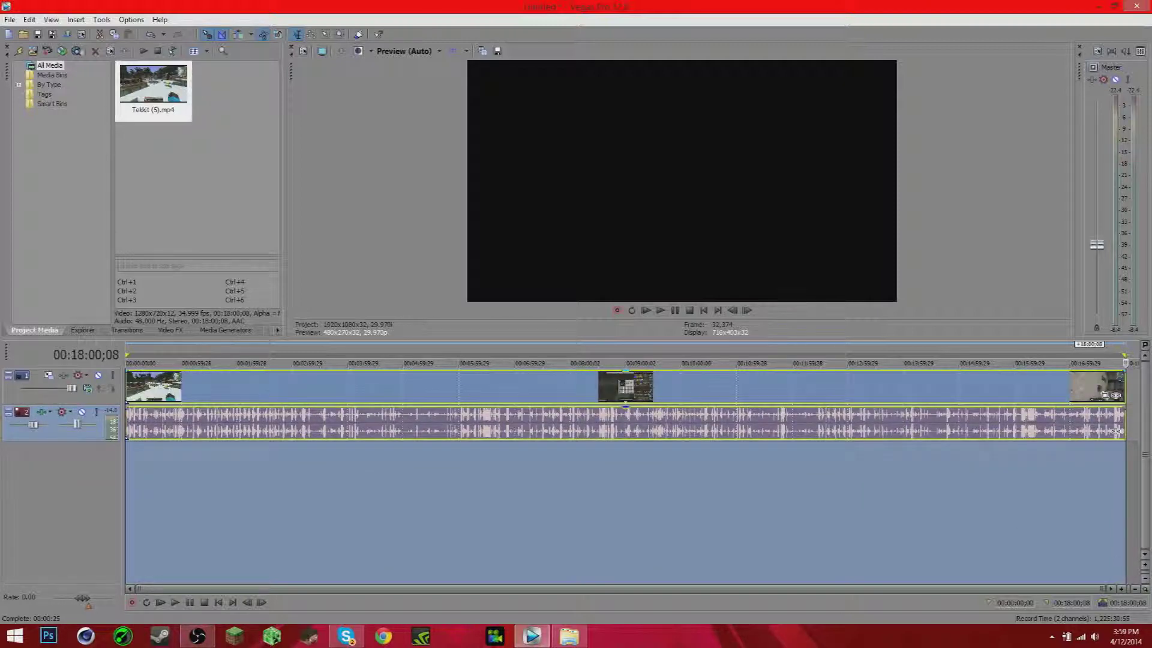
Check the render setup with the time selection in place, leave it without rendering, and clear the selection.
{"action": "left_click", "coordinate": [67, 34]}
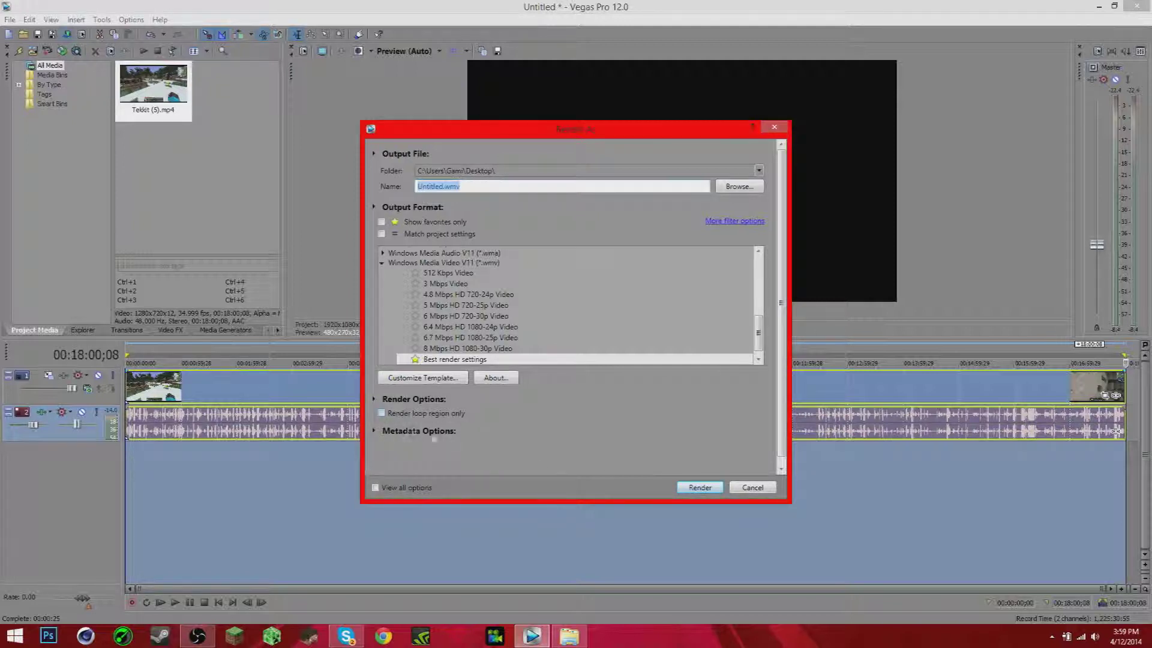
{"action": "left_click", "coordinate": [752, 488]}
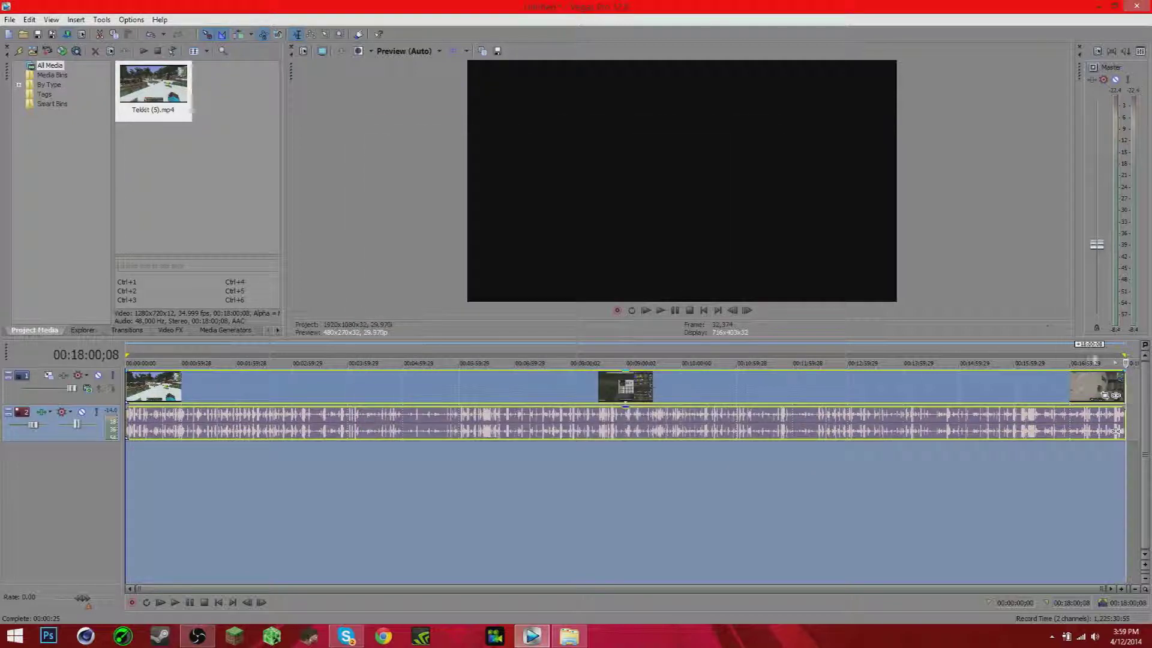
{"action": "left_click", "coordinate": [1119, 509]}
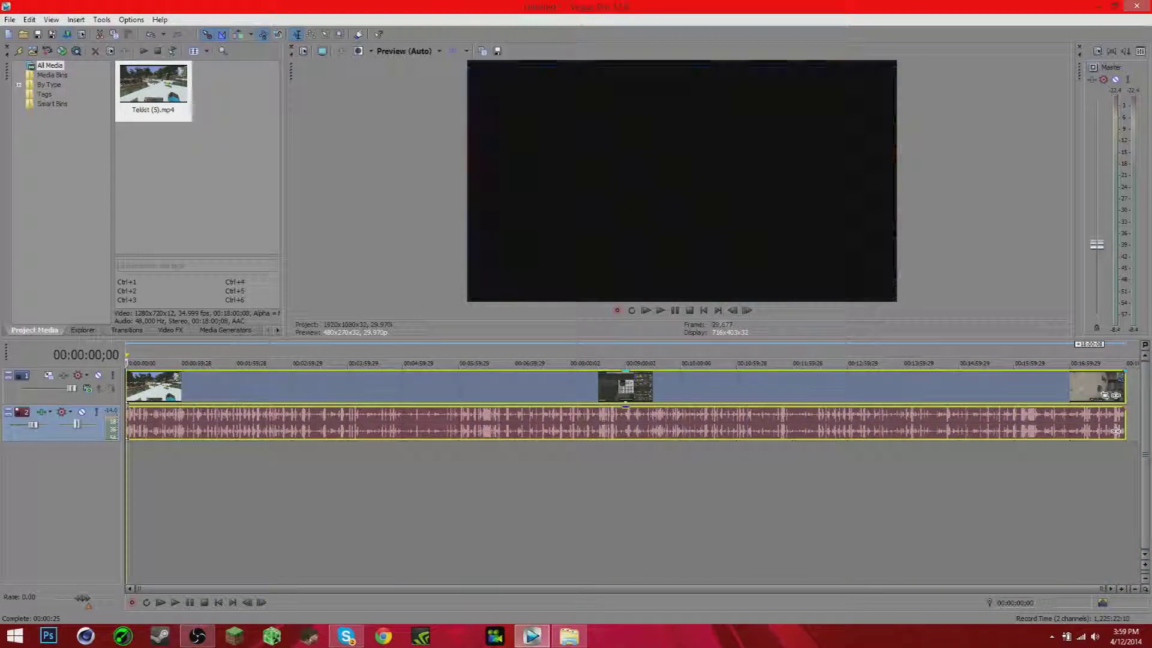
Review the render setup and the Desktop save location for the output file, and leave without saving or rendering.
{"action": "left_click", "coordinate": [67, 34]}
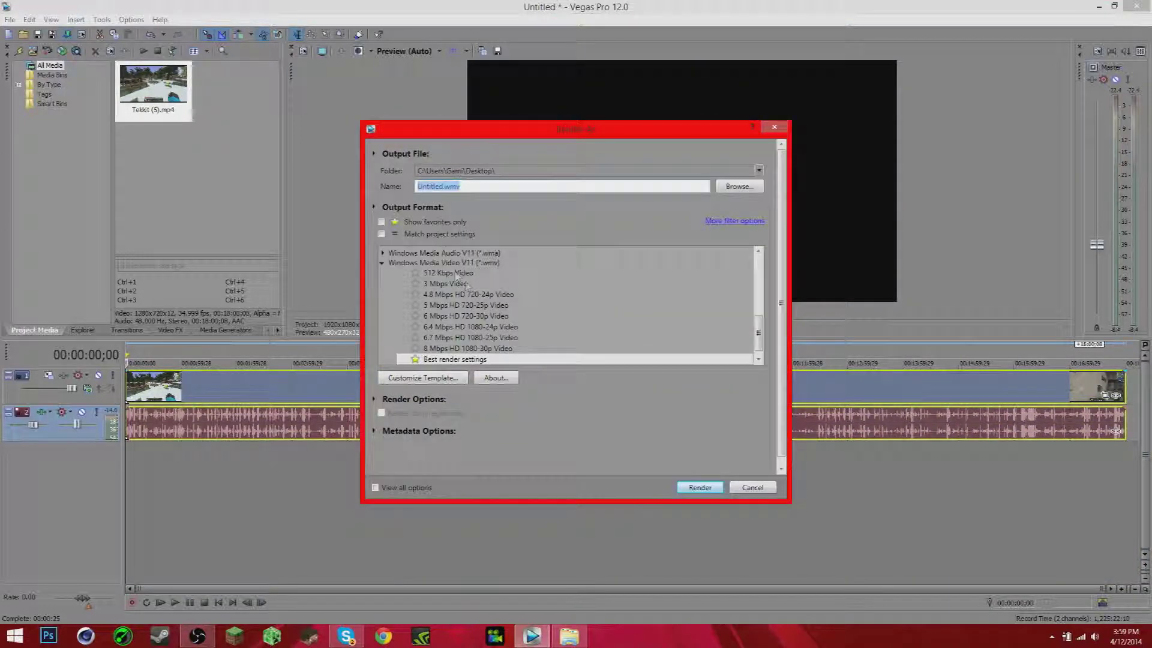
{"action": "left_click", "coordinate": [444, 378]}
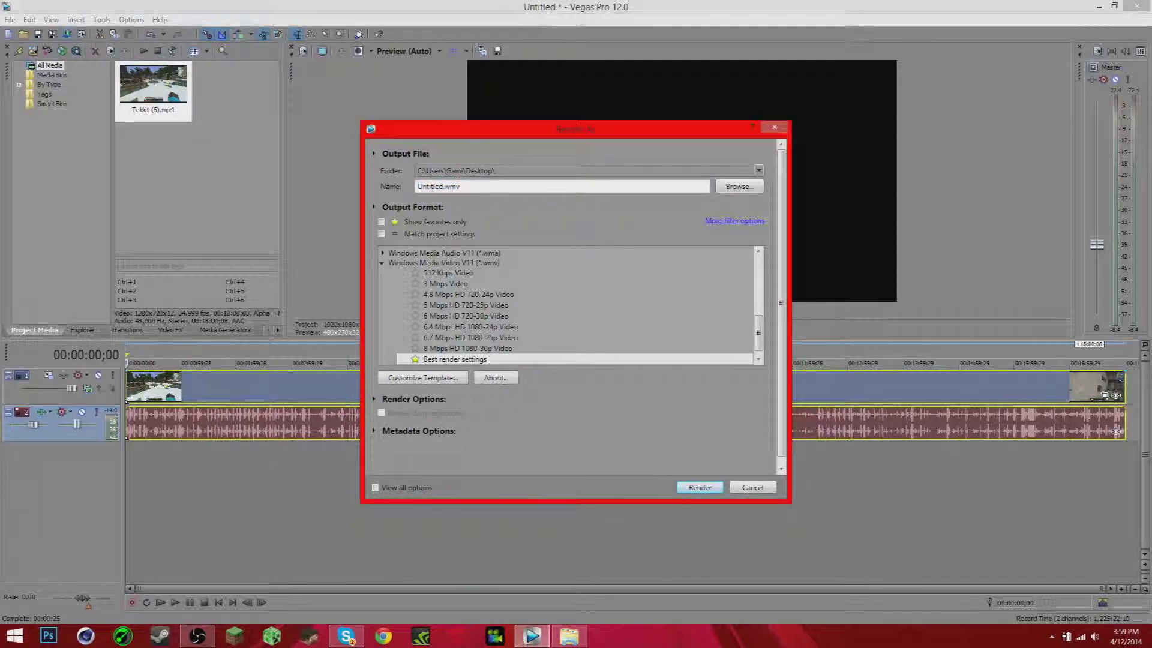
{"action": "left_click", "coordinate": [746, 183]}
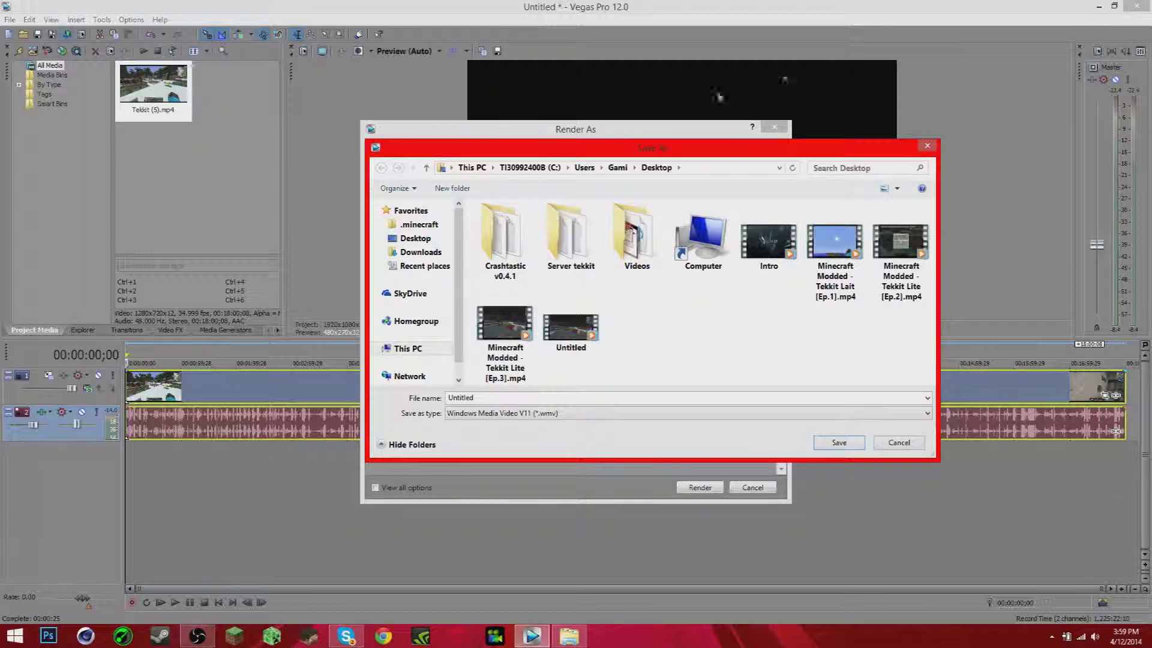
{"action": "left_click", "coordinate": [894, 444]}
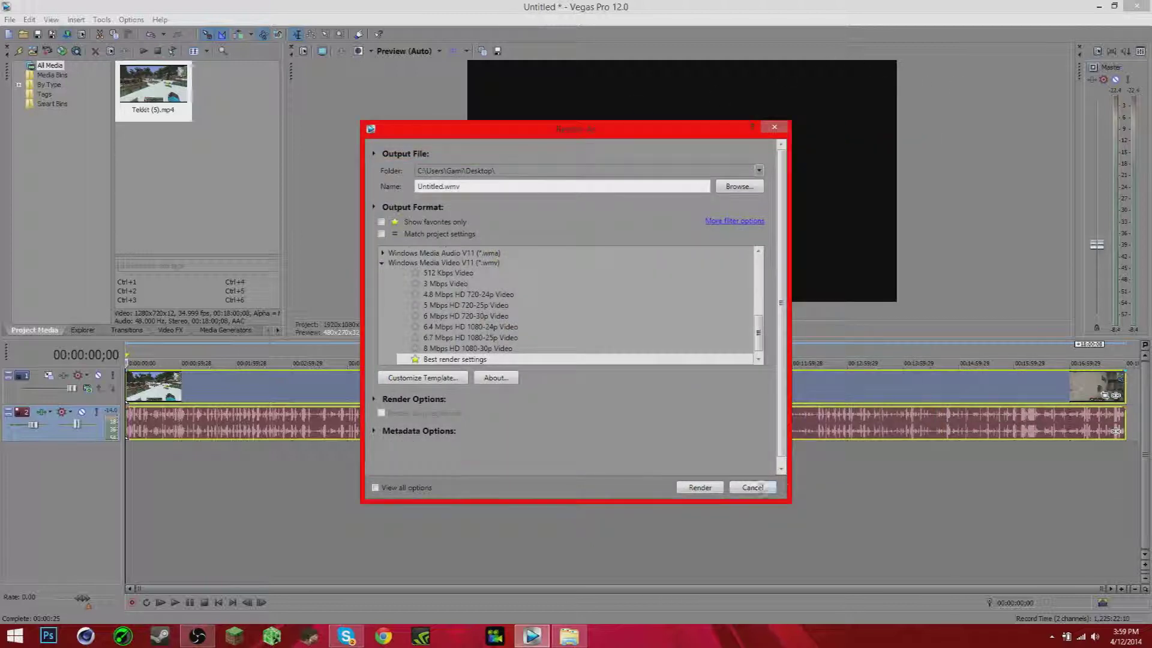
{"action": "left_click", "coordinate": [752, 487]}
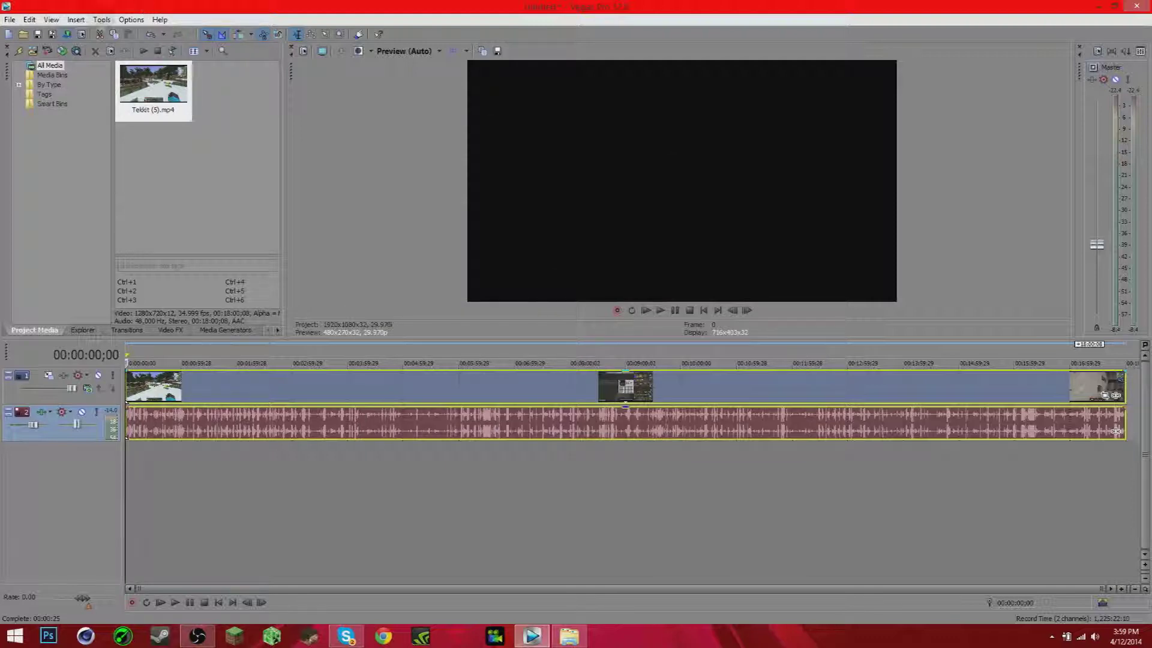
Name the Desktop output file Minecraft Modded - Tekkit Lite [Ep.4].mp4 and start rendering it with the Best render settings template.
{"action": "left_click", "coordinate": [67, 36]}
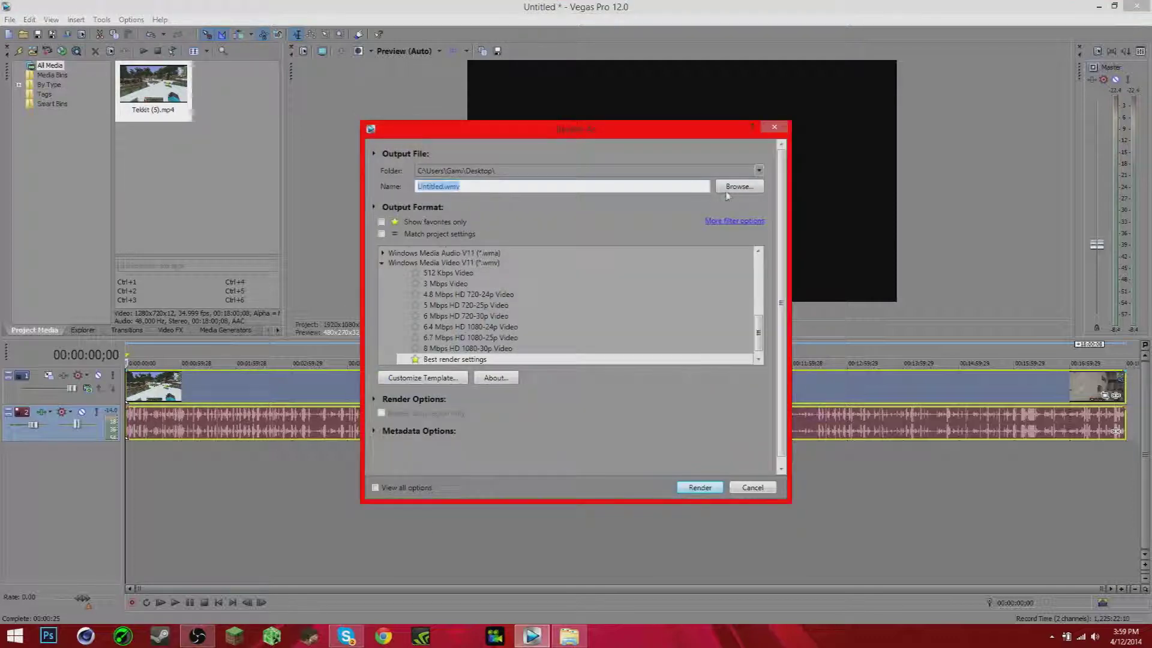
{"action": "left_click", "coordinate": [739, 187]}
{"action": "left_click", "coordinate": [505, 339]}
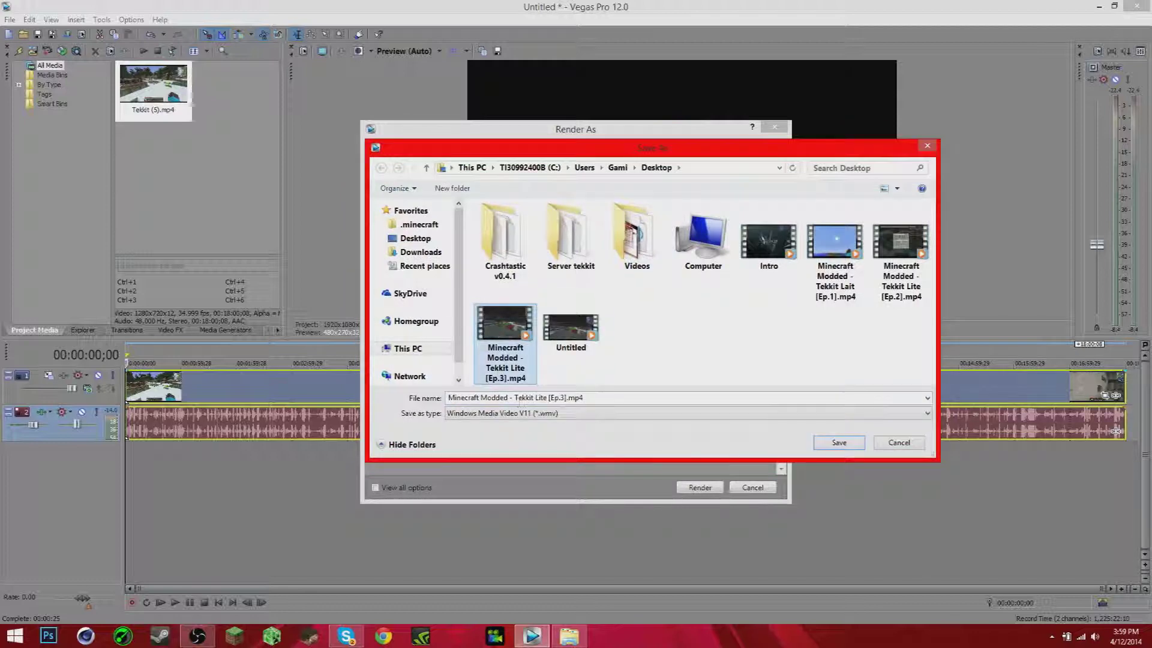
{"action": "left_click", "coordinate": [562, 398]}
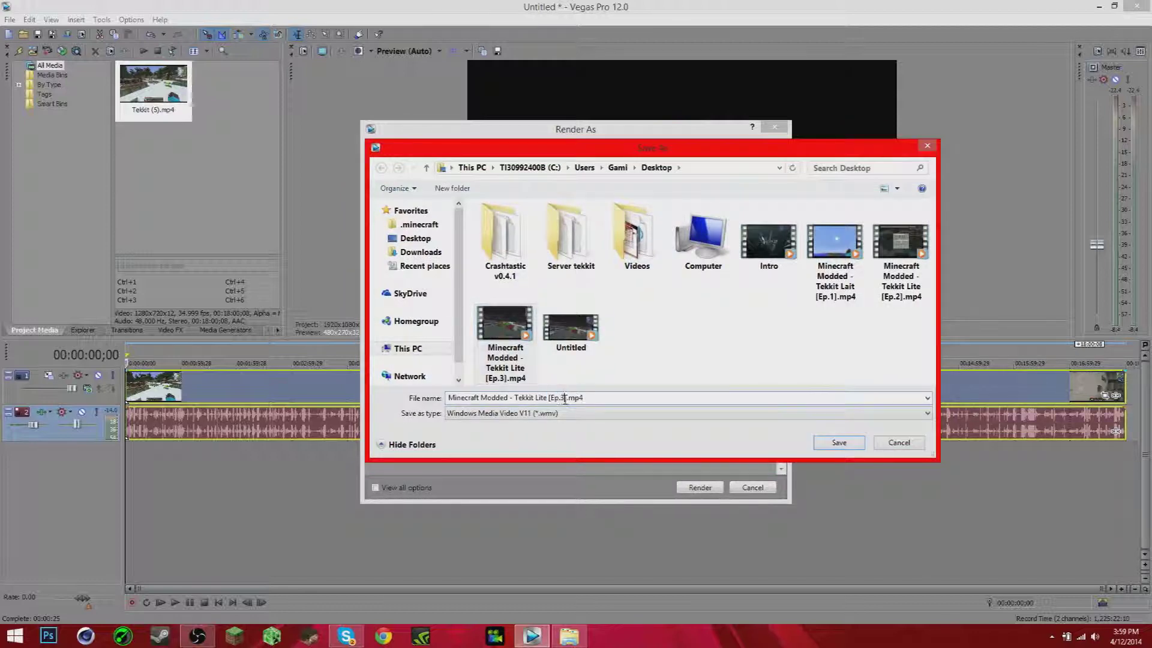
{"action": "key", "text": "BackSpace"}
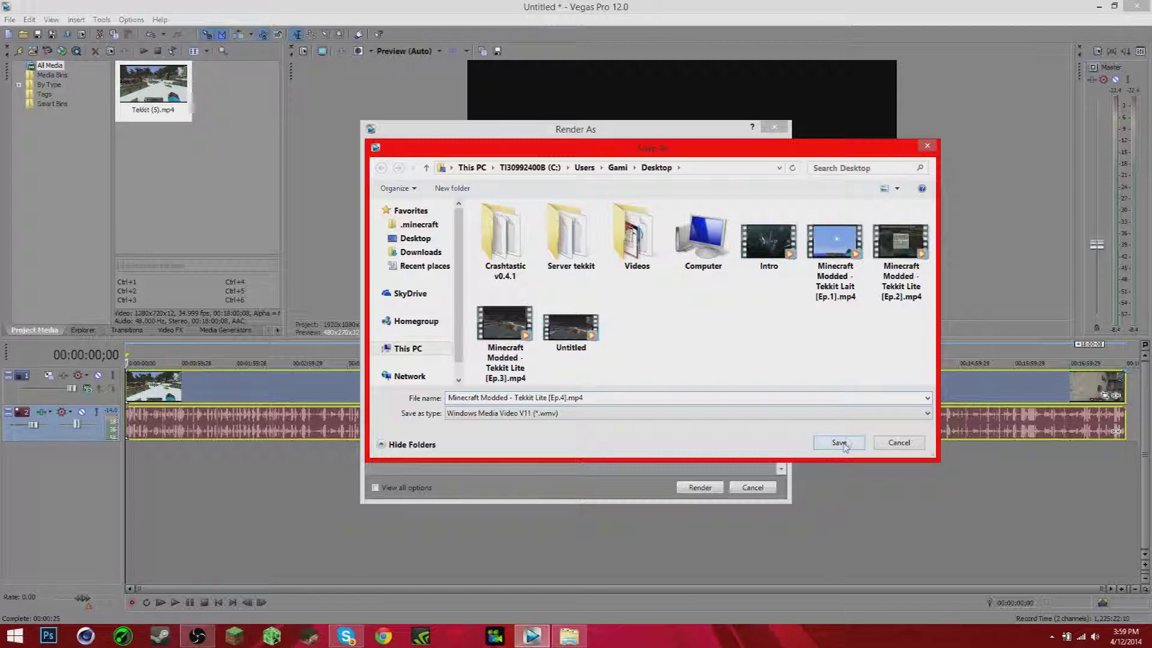
{"action": "key", "text": "Tab"}
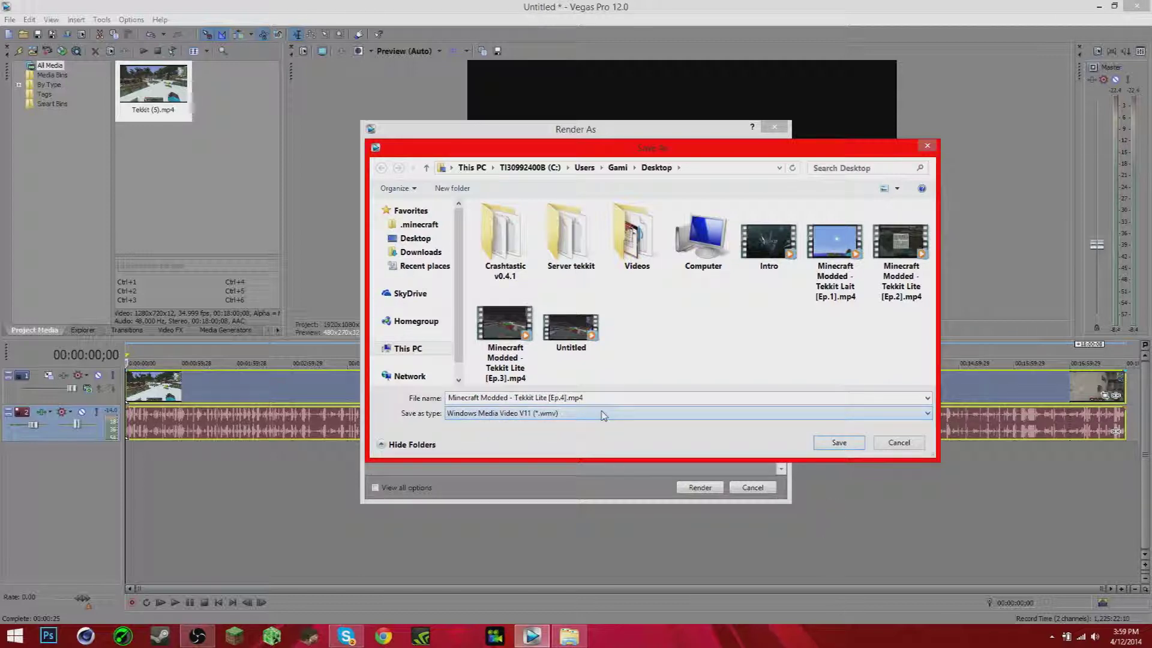
{"action": "left_click", "coordinate": [838, 443]}
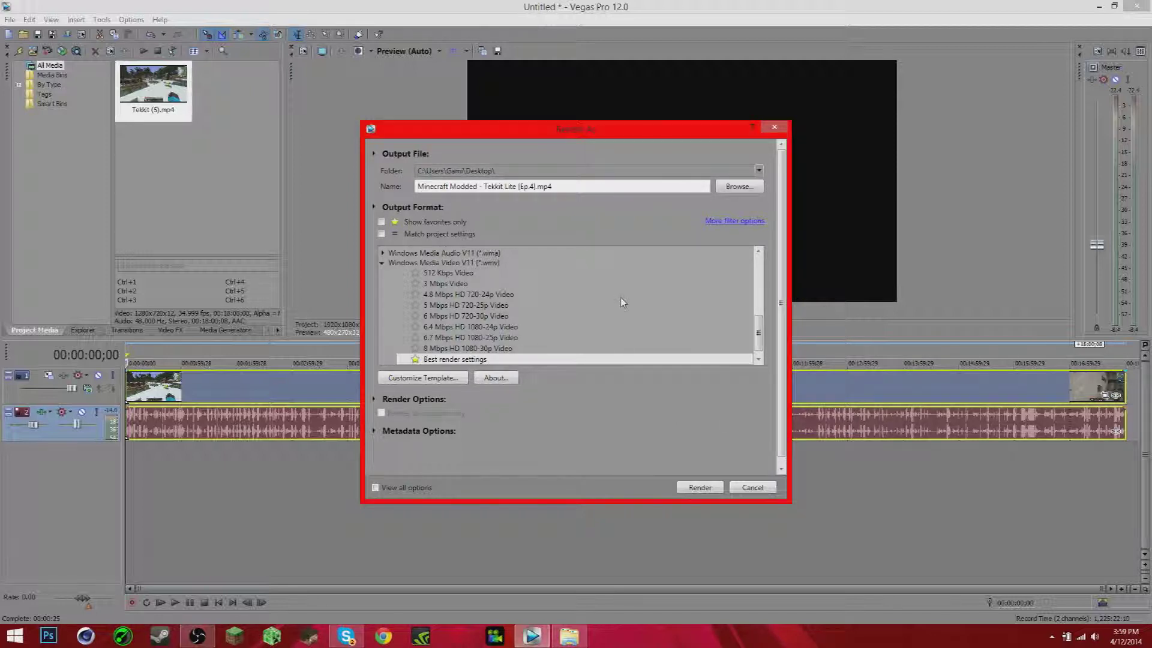
{"action": "left_click", "coordinate": [699, 487]}
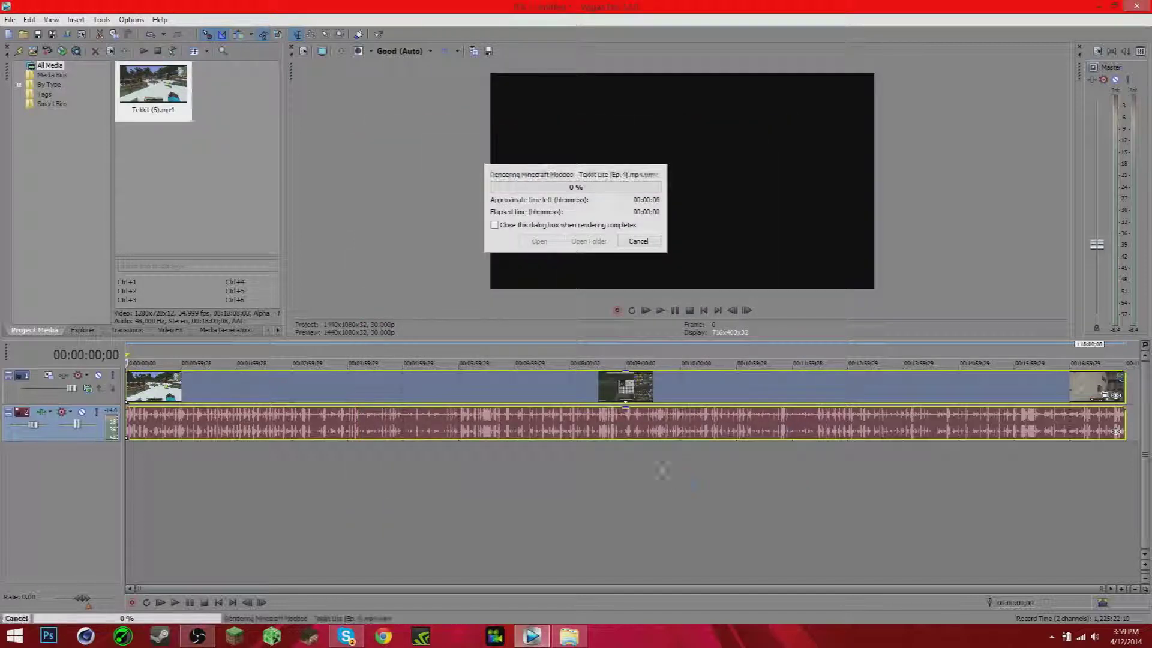